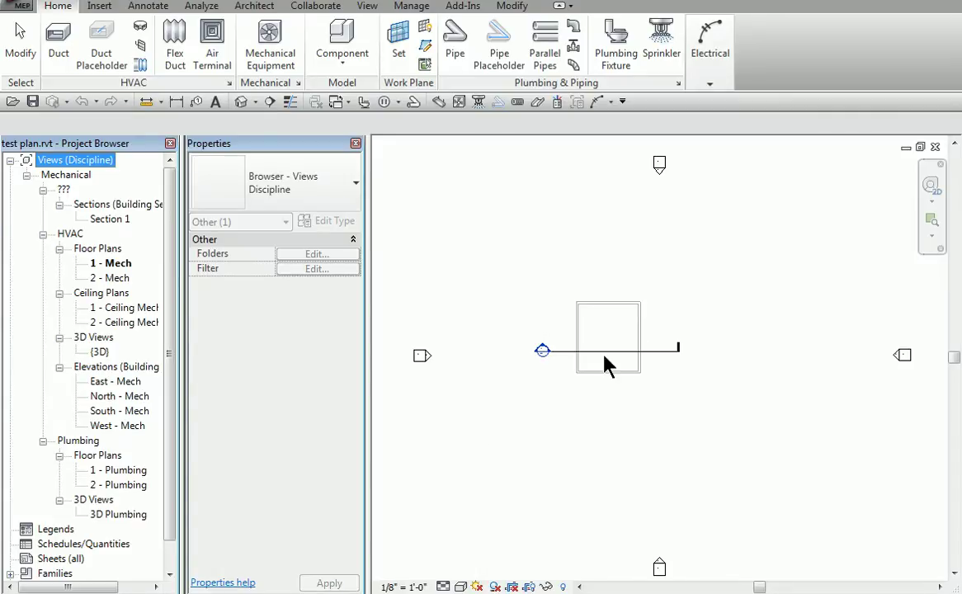
Open the building section from the floor plan and select the Level 2 floor to inspect it.
double_click(542, 353)
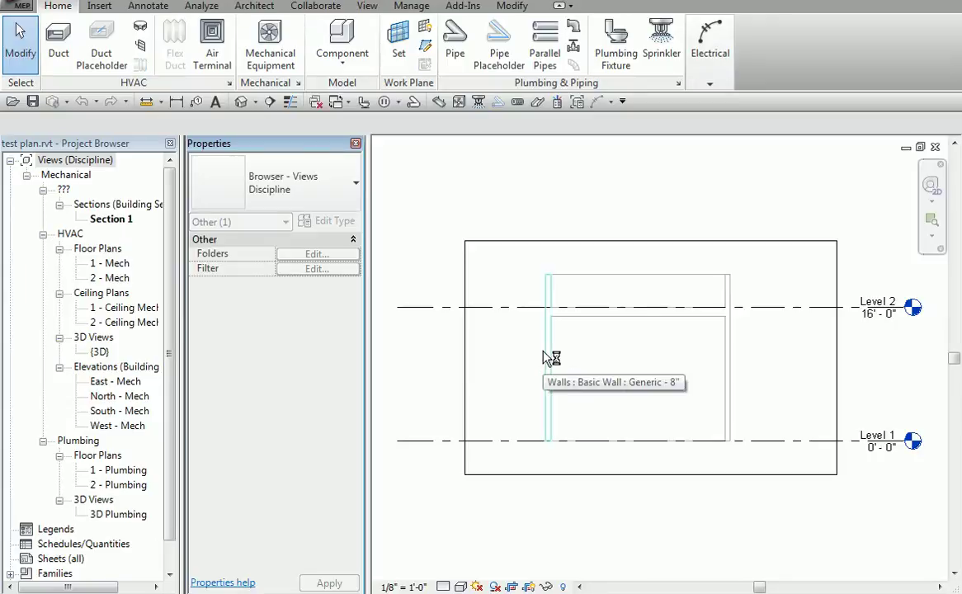
click(591, 322)
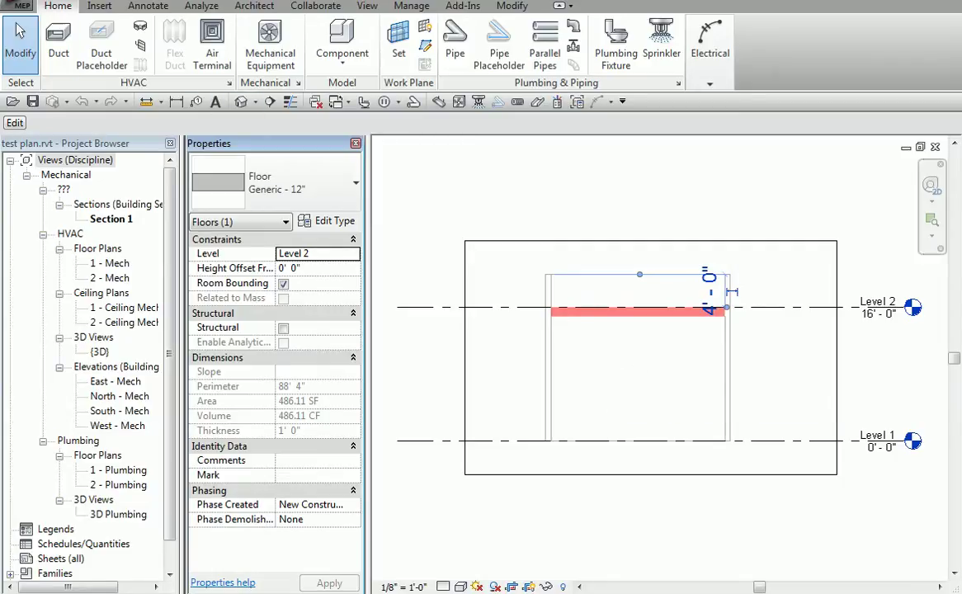
Create a new family from the Generic Model.rft template.
click(21, 4)
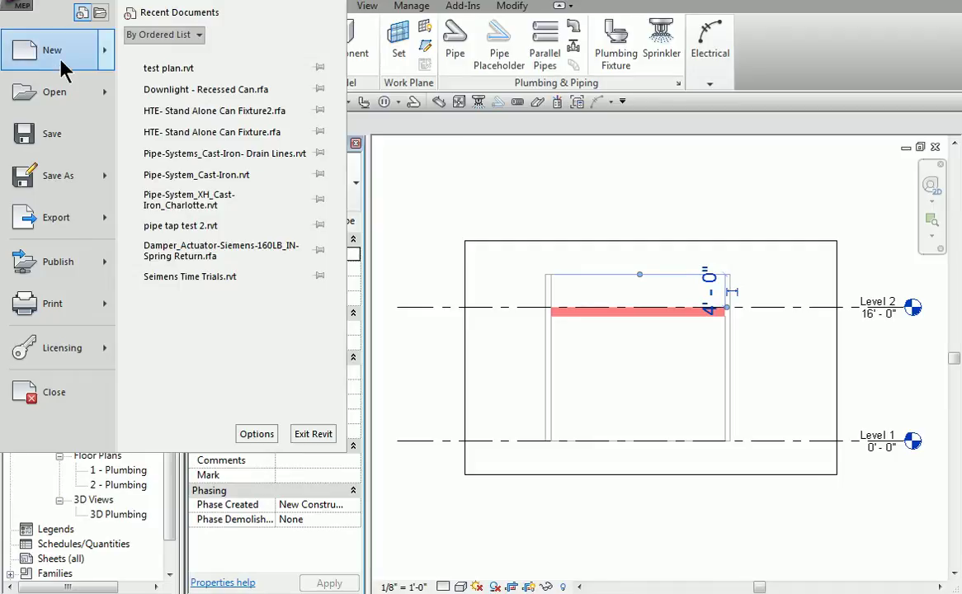
mouse_move(54, 53)
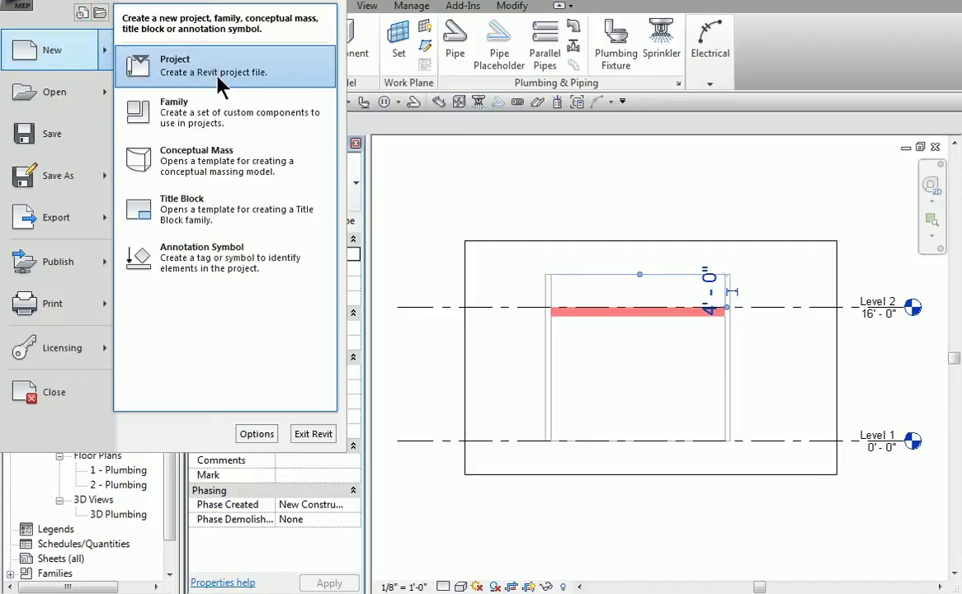
click(208, 124)
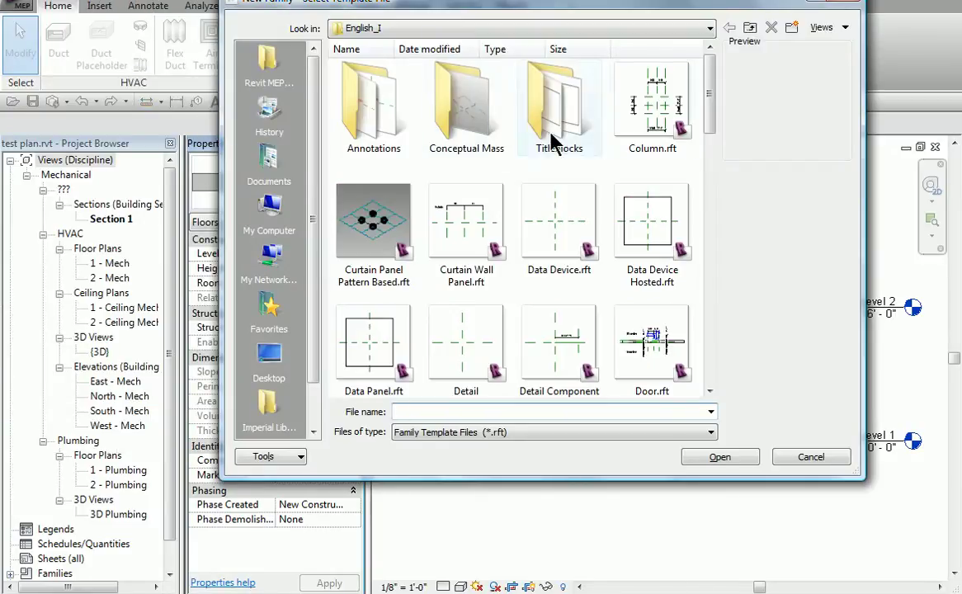
drag(711, 107, 711, 231)
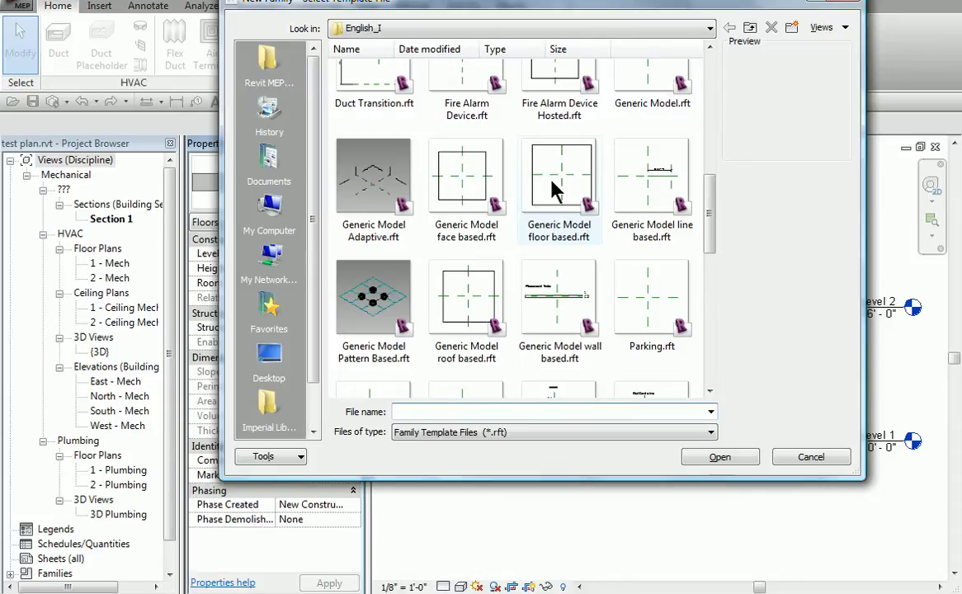
drag(716, 198, 715, 187)
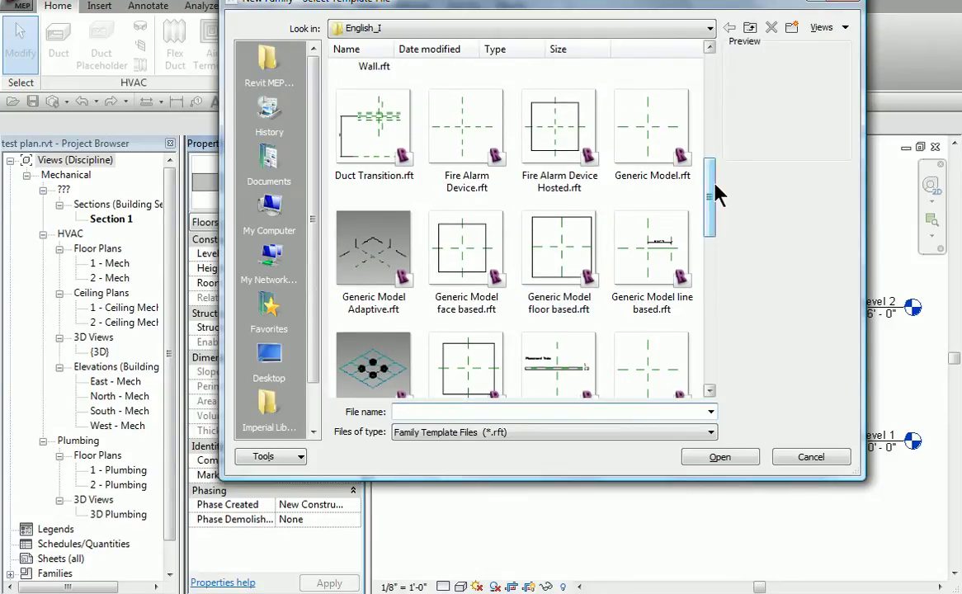
double_click(646, 140)
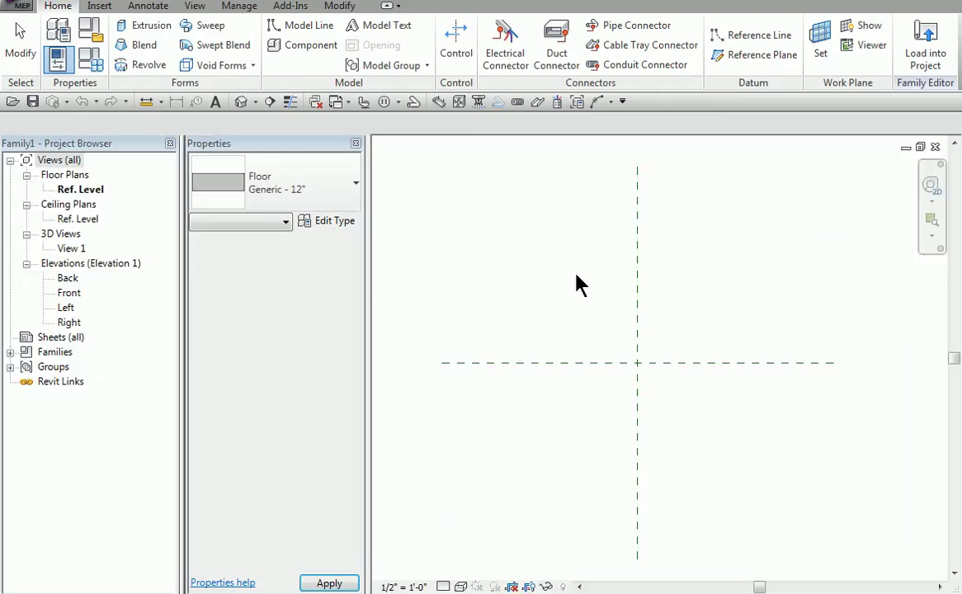
In the Front elevation, draw two horizontal reference planes about 5' 6" and 7' 6" above the reference level.
double_click(70, 293)
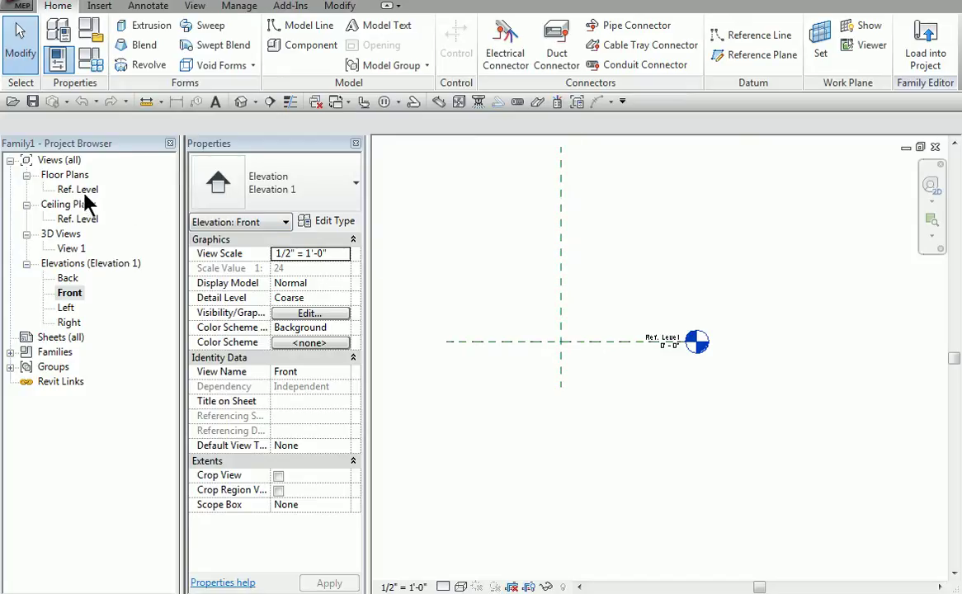
scroll(482, 243, down, 1)
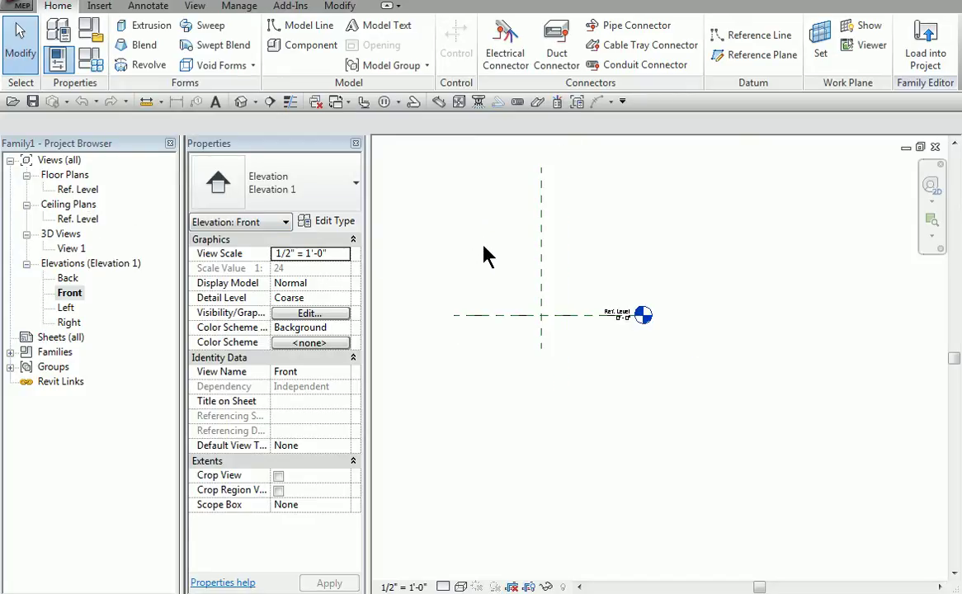
middle_drag(492, 258, 577, 331)
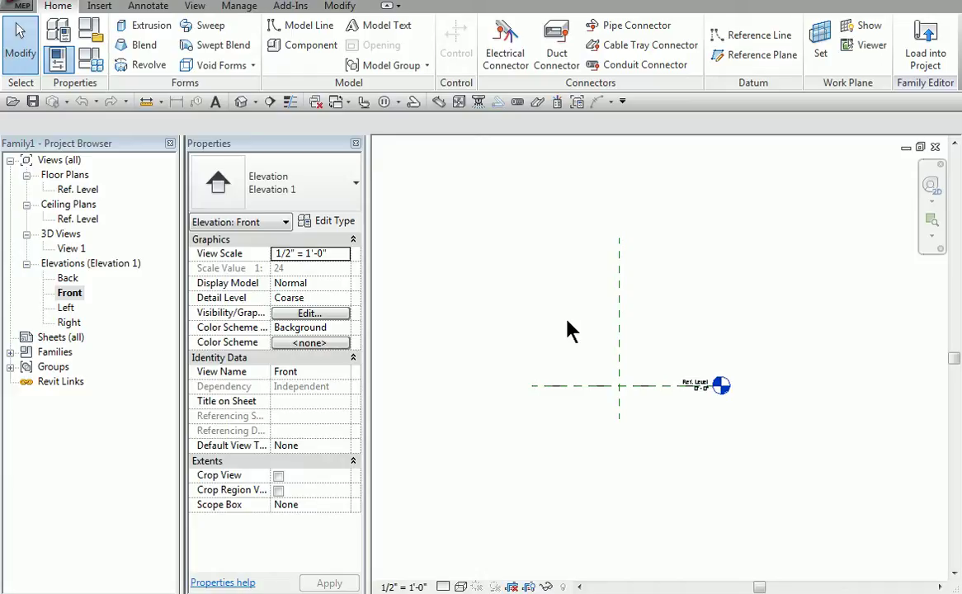
click(751, 54)
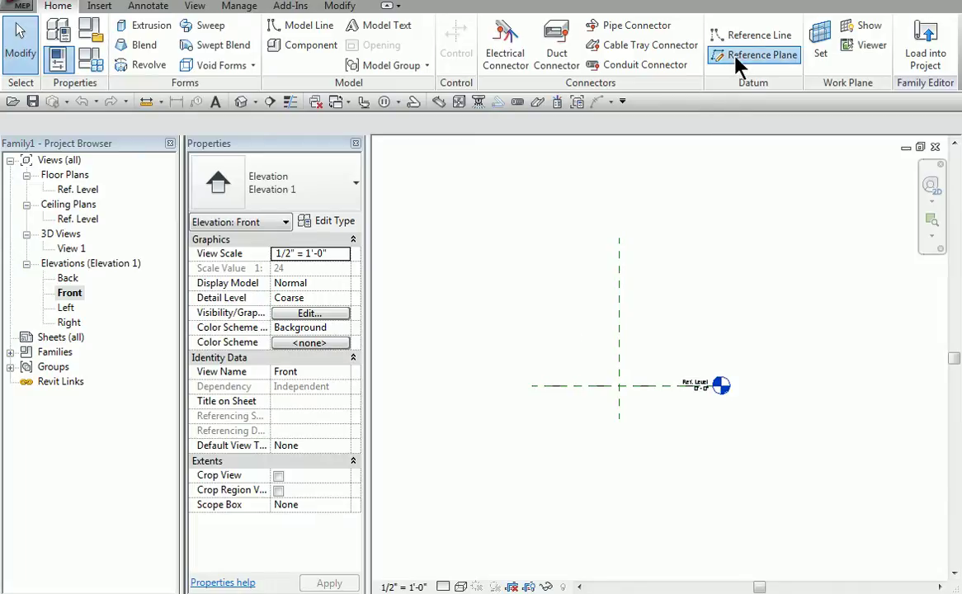
click(532, 291)
click(697, 290)
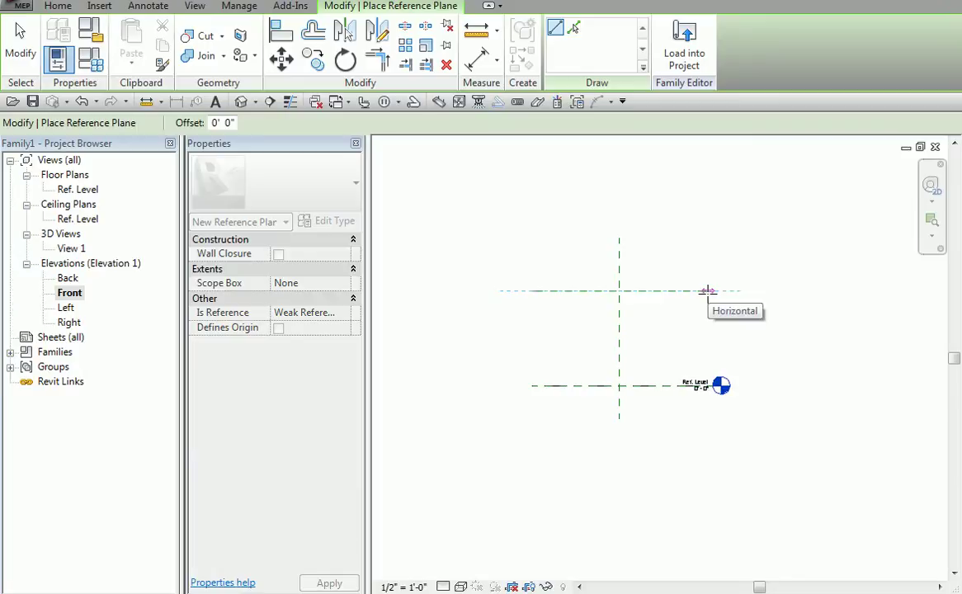
click(707, 290)
click(536, 256)
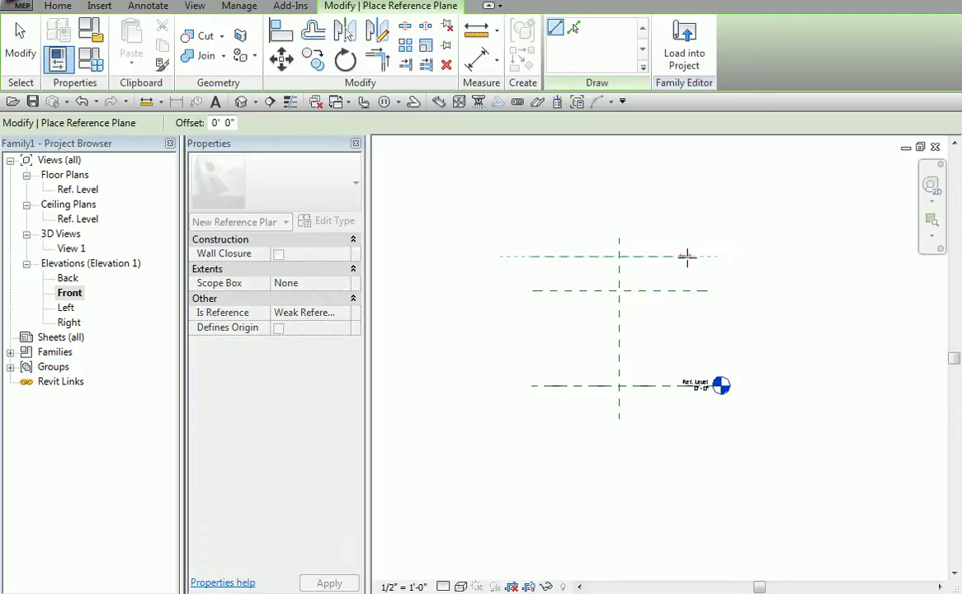
click(707, 256)
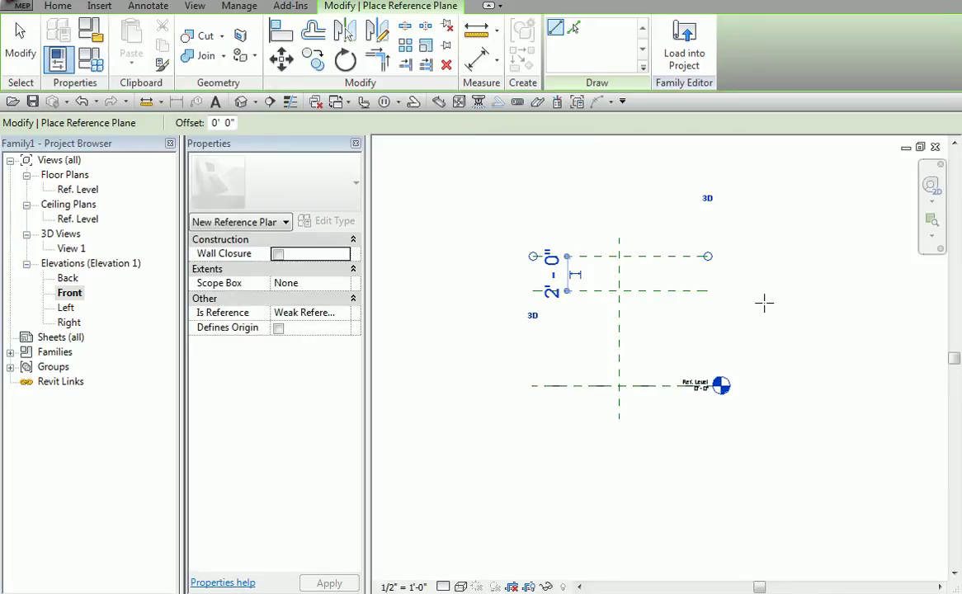
Draw a third horizontal reference plane about 6' 7" above the upper of the two existing ones.
middle_drag(603, 345, 611, 393)
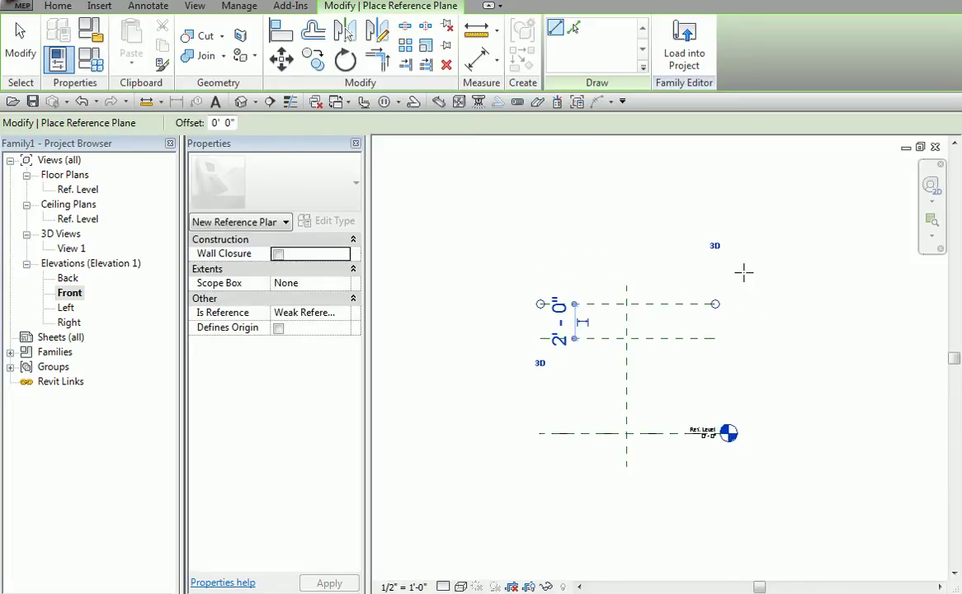
click(548, 191)
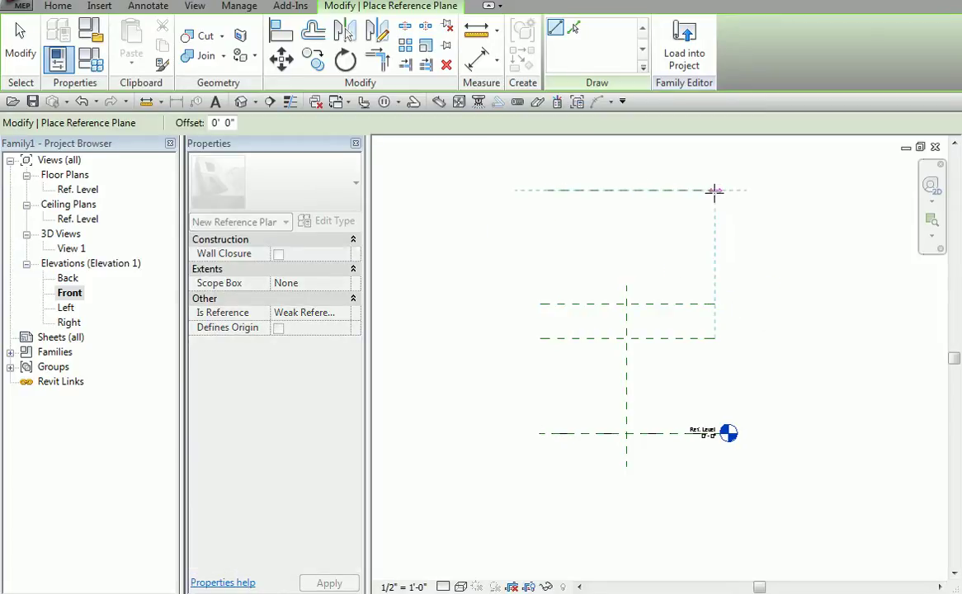
click(713, 191)
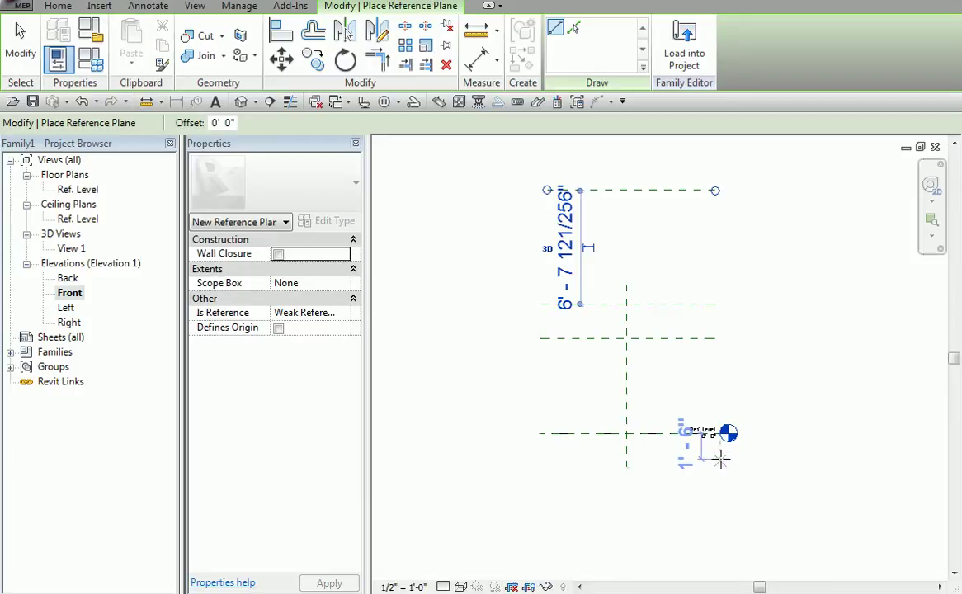
click(715, 191)
key(Escape)
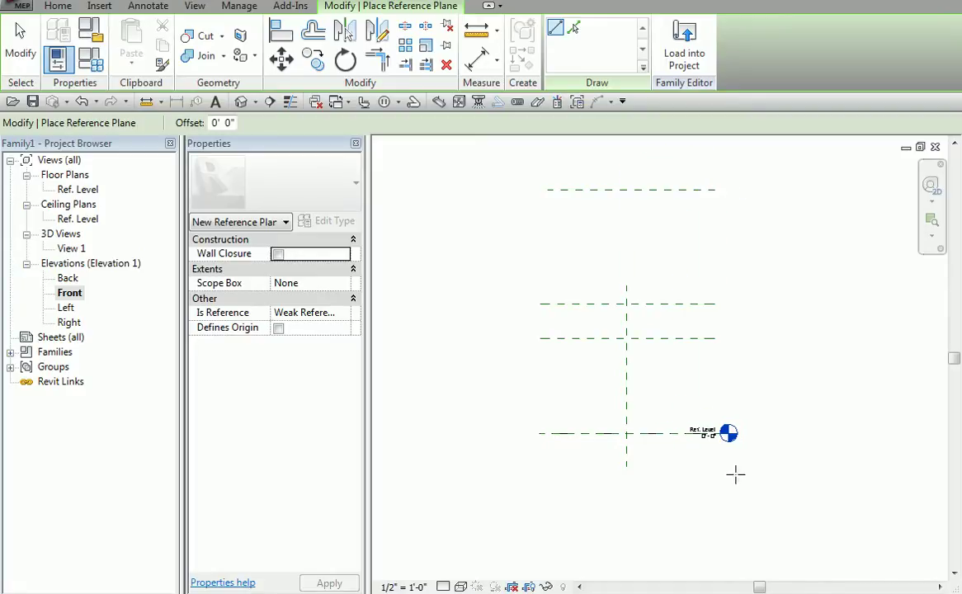
scroll(606, 354, up, 2)
middle_drag(613, 364, 511, 459)
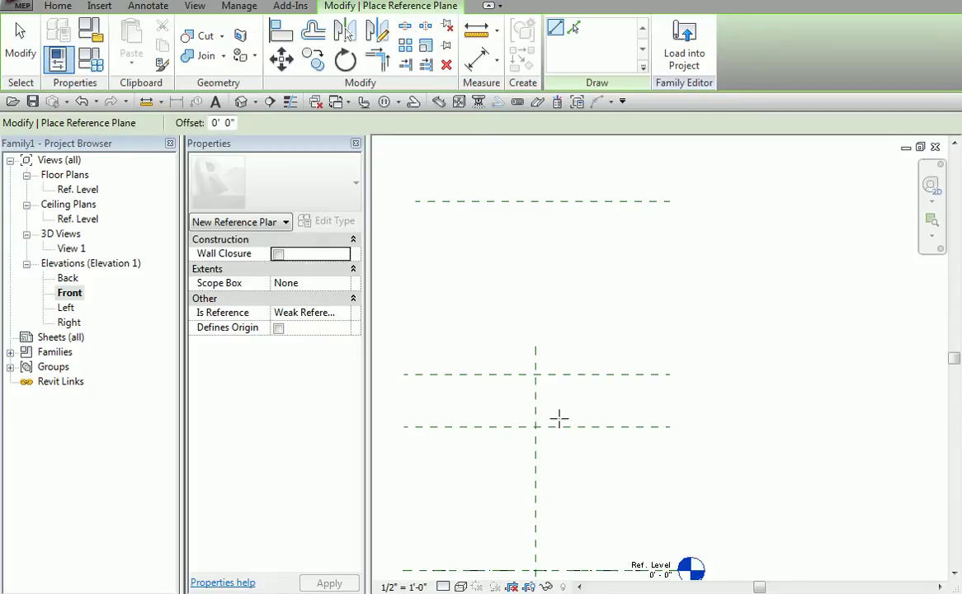
key(Escape)
key(Escape)
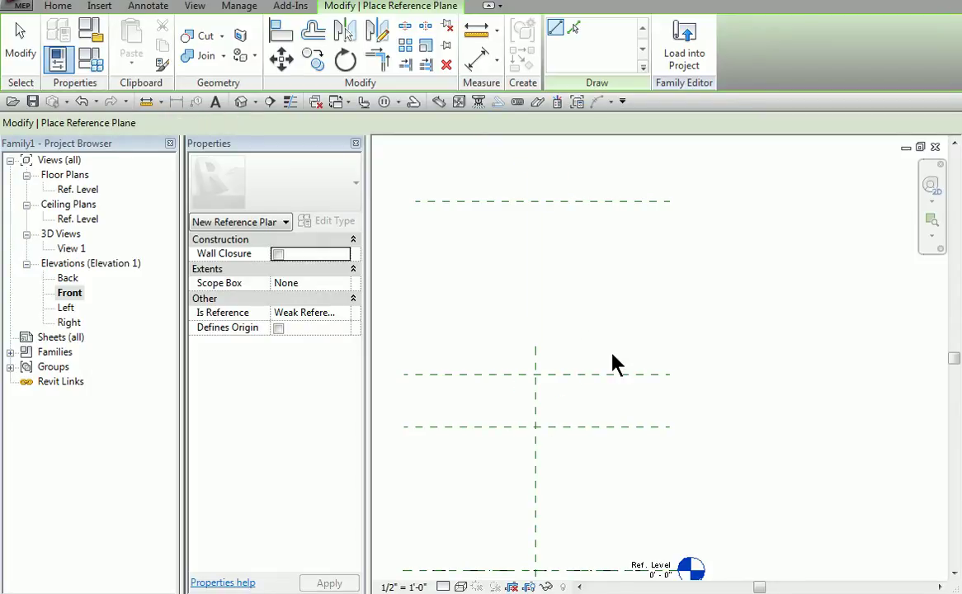
Name the lowest of the three drawn reference planes "bottom of fix".
click(579, 428)
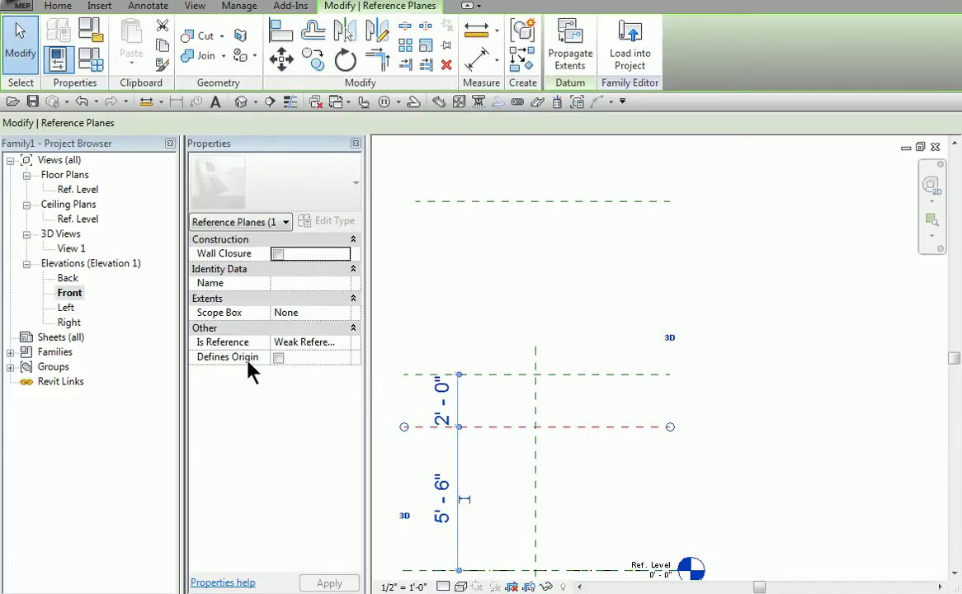
click(294, 283)
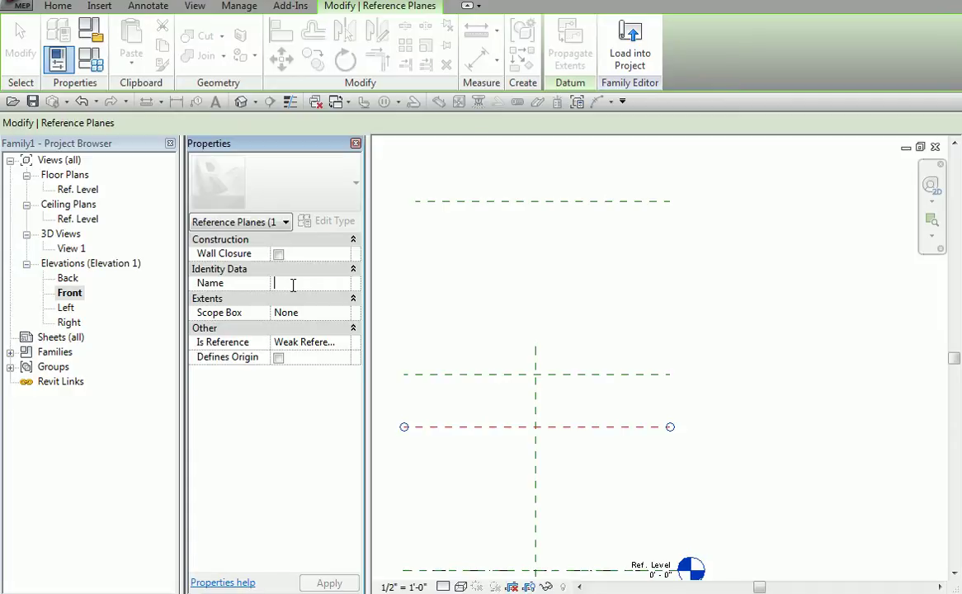
text(bott)
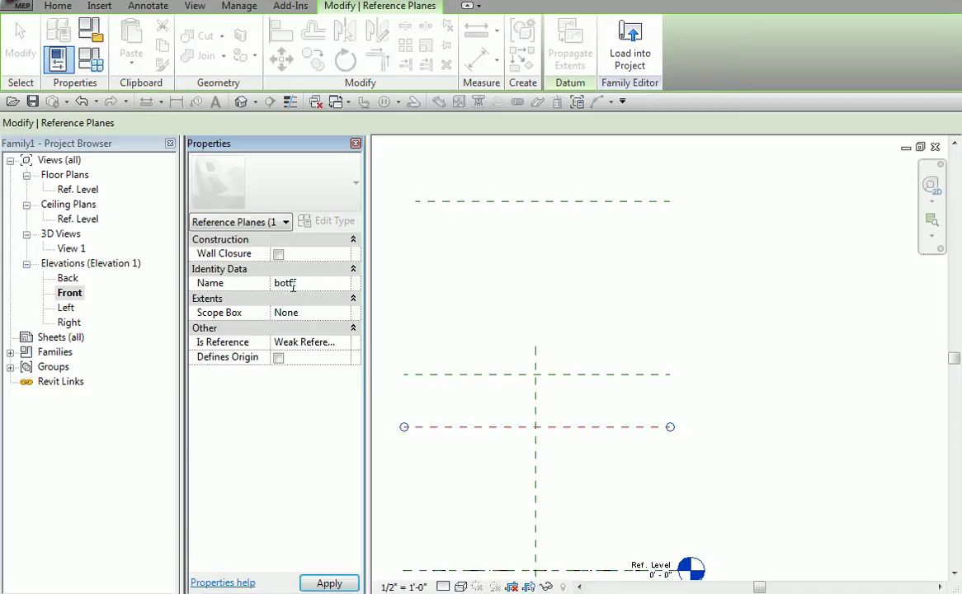
text(om of fix)
click(530, 385)
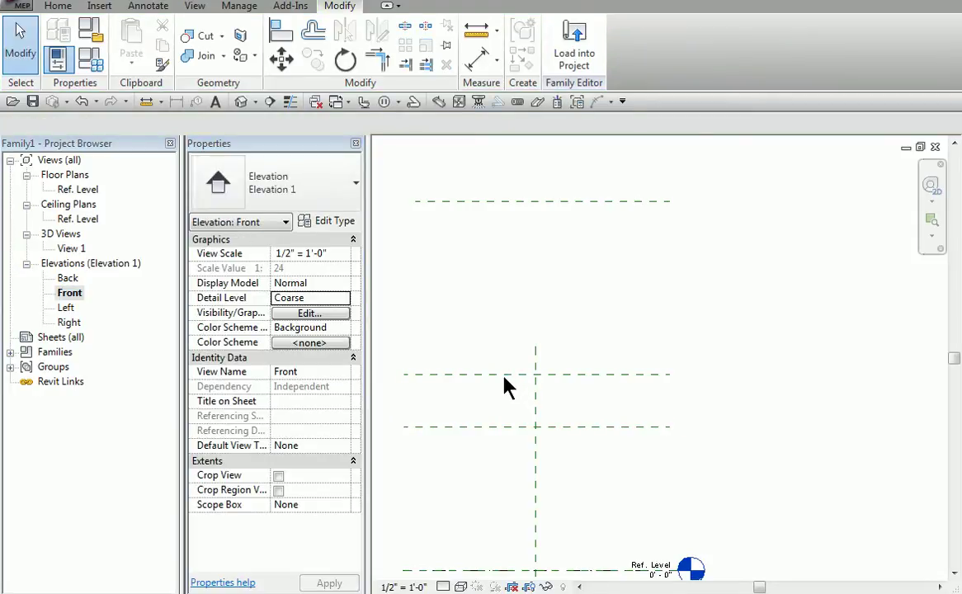
Name the middle horizontal reference plane "top of fix" and check its label.
click(505, 375)
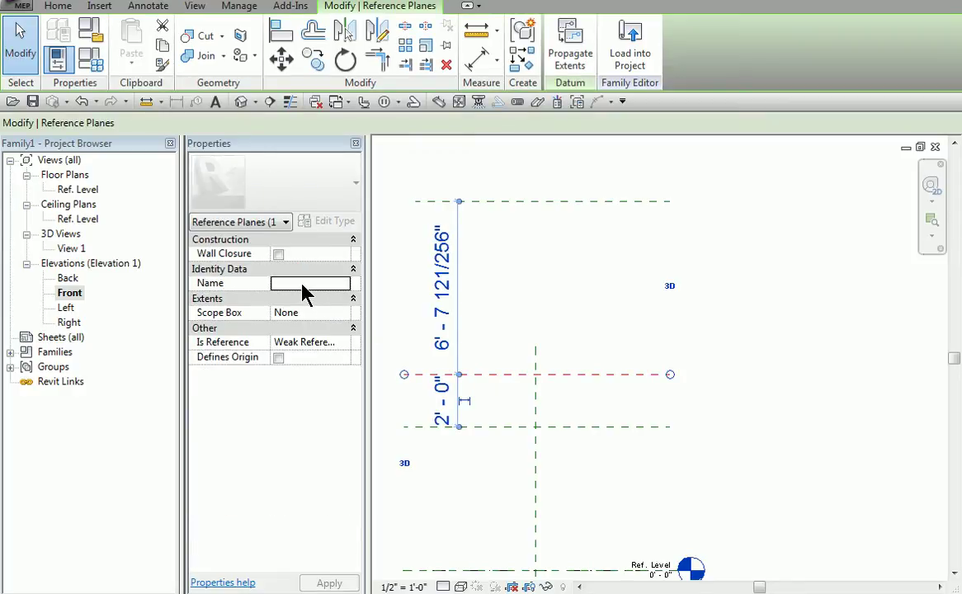
click(301, 283)
text(top)
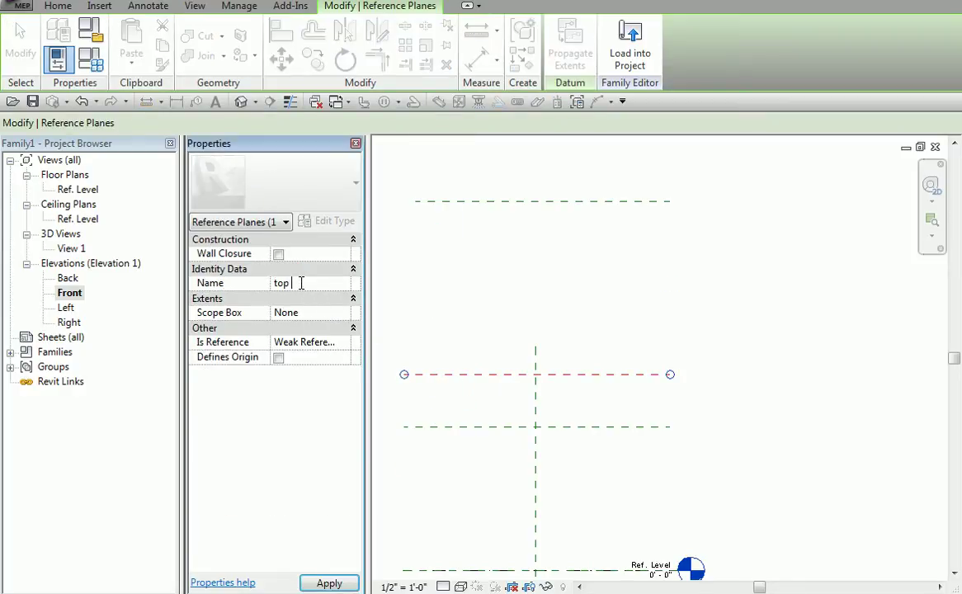
text( of fix)
click(644, 324)
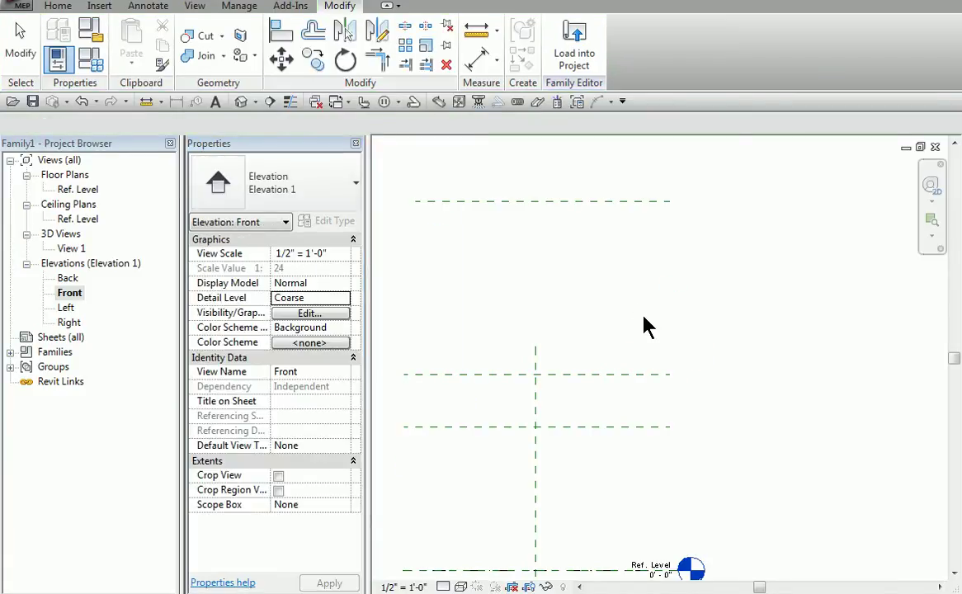
click(595, 378)
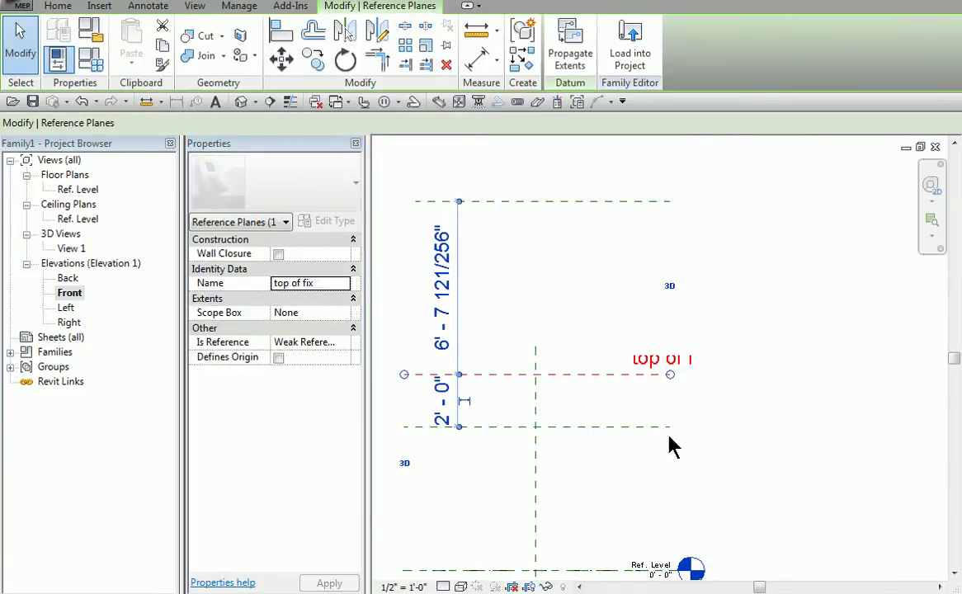
click(582, 306)
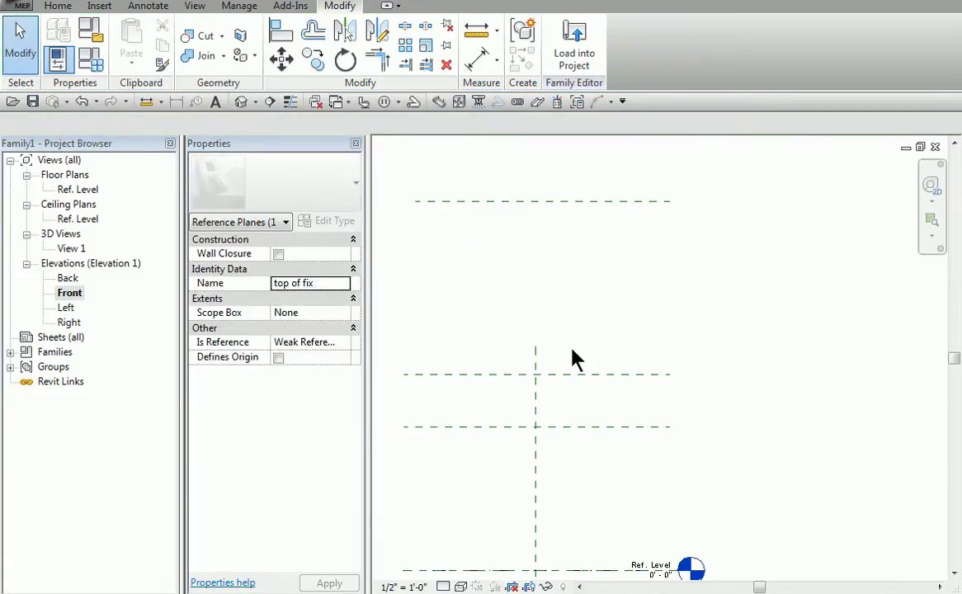
Name the uppermost horizontal reference plane "top of rod".
click(526, 206)
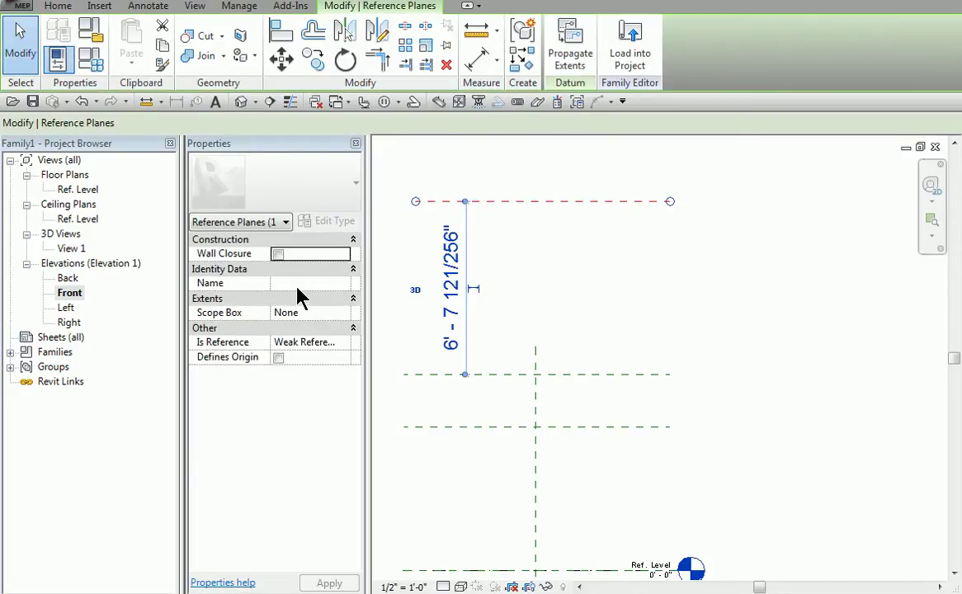
click(296, 283)
text(top of rod)
click(484, 285)
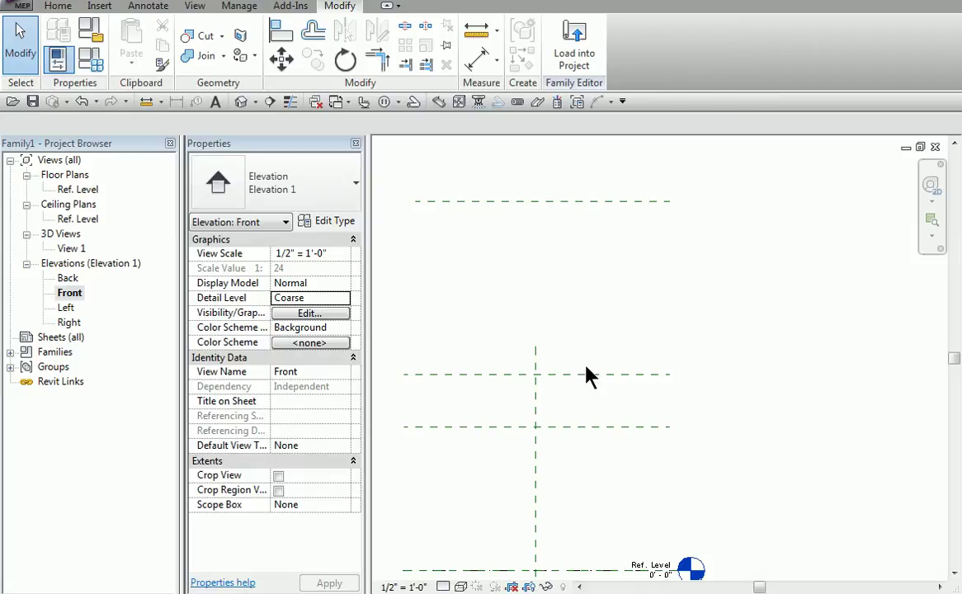
Open the Ref. Level floor plan and set the work plane to the reference plane "bottom of fix".
double_click(82, 190)
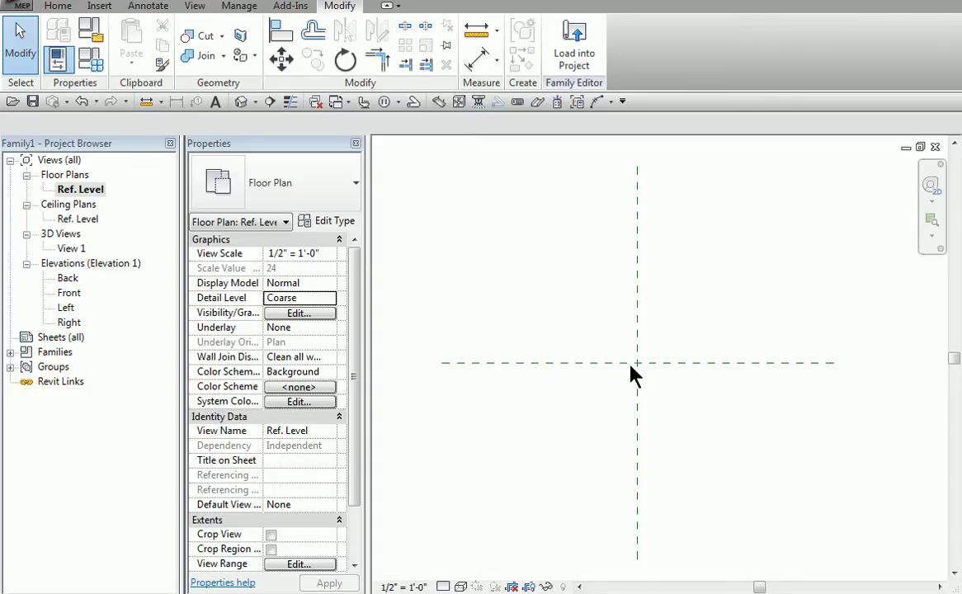
click(59, 8)
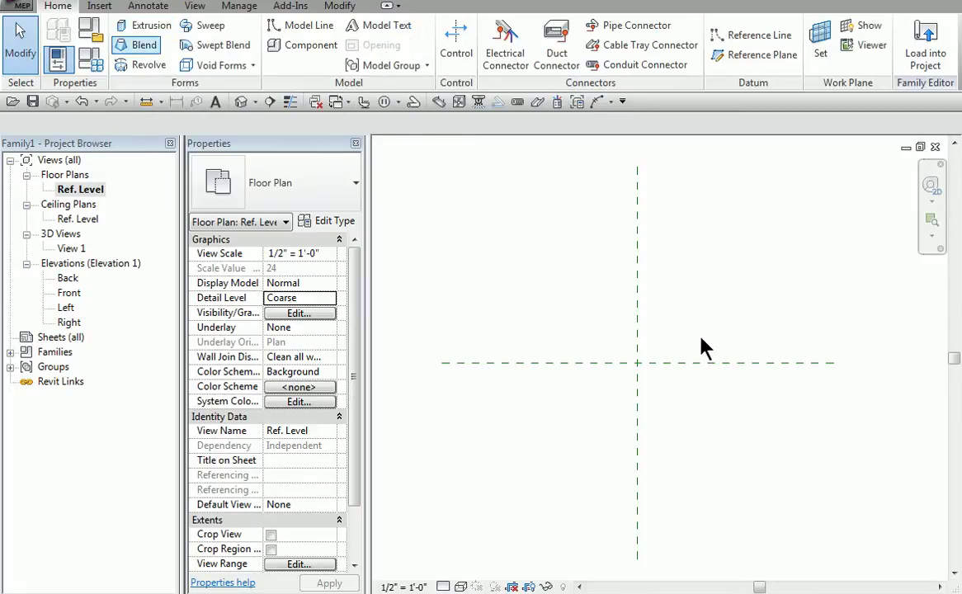
click(821, 41)
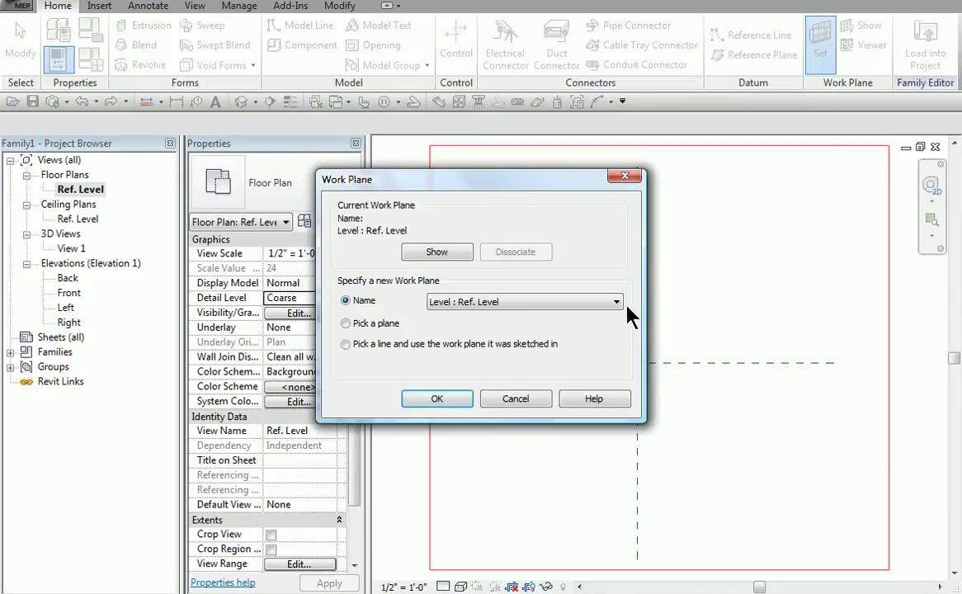
click(615, 302)
click(581, 327)
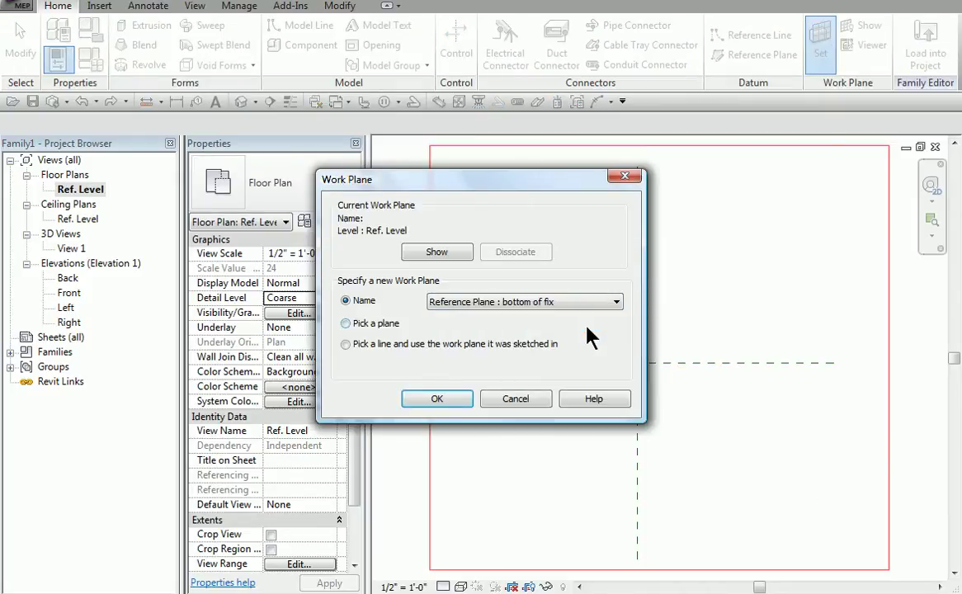
click(436, 398)
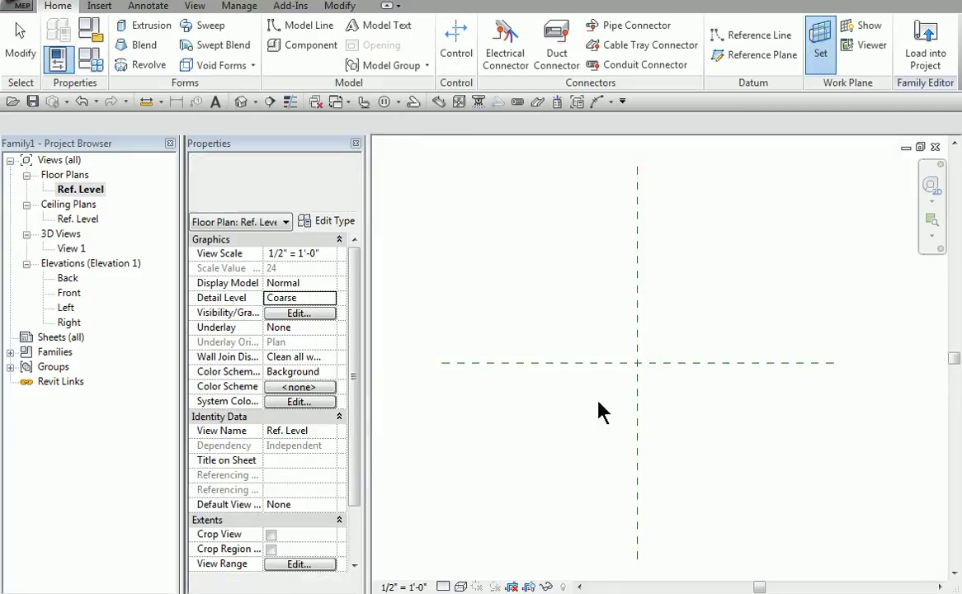
Start an Extrusion and sketch a circle with about 6" radius centred on the intersection of the two reference planes.
click(151, 33)
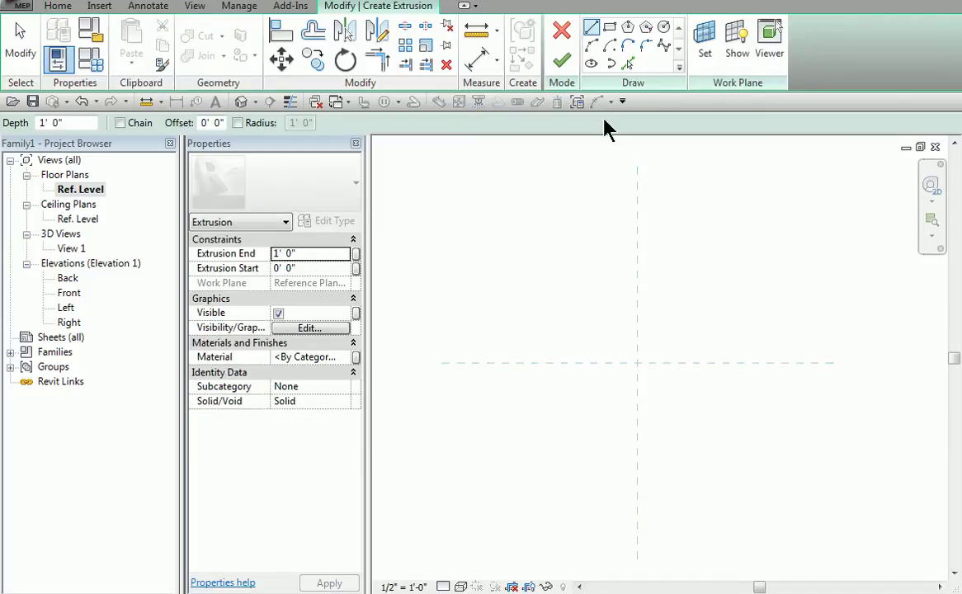
click(662, 32)
click(638, 363)
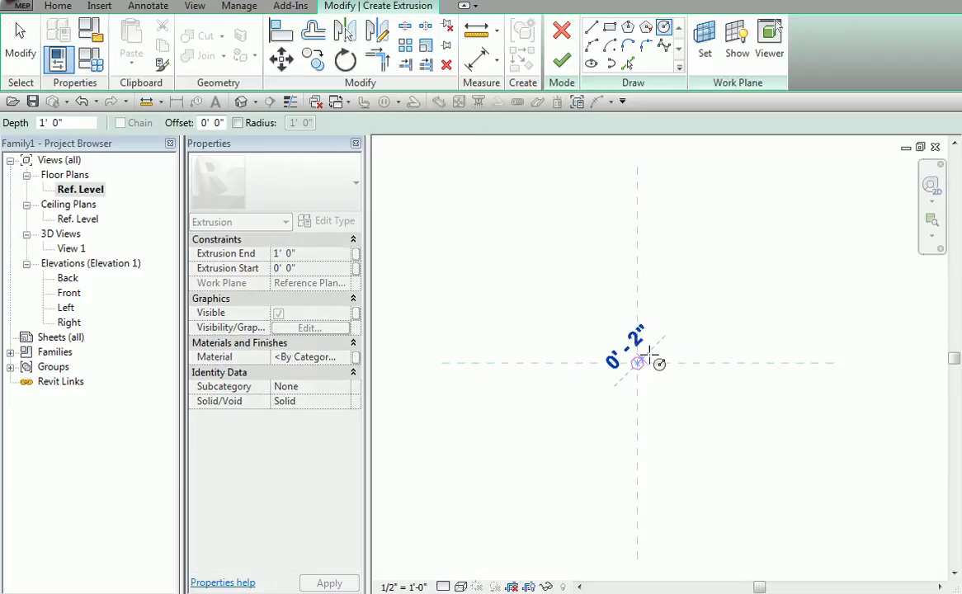
scroll(664, 343, up, 3)
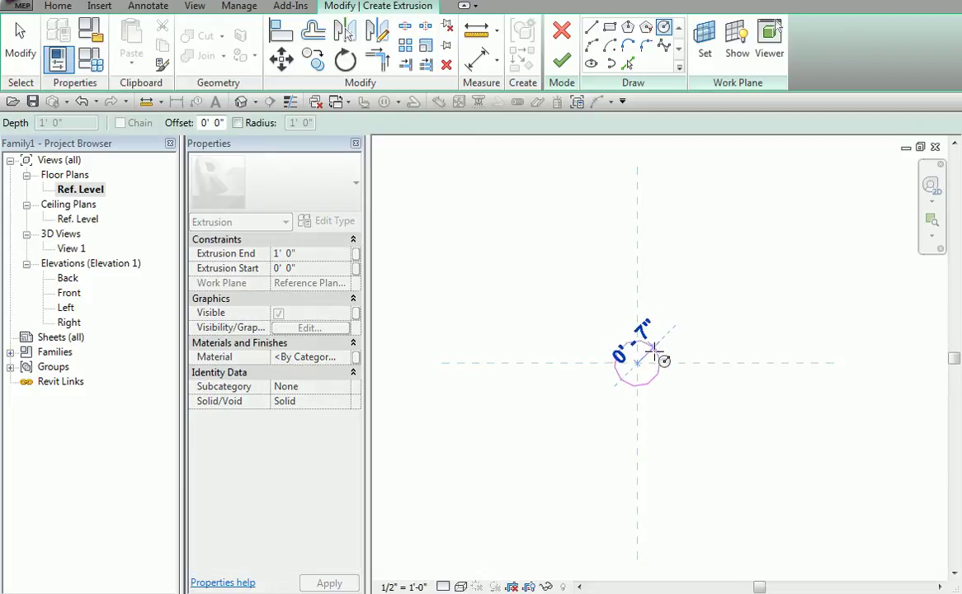
scroll(651, 353, up, 1)
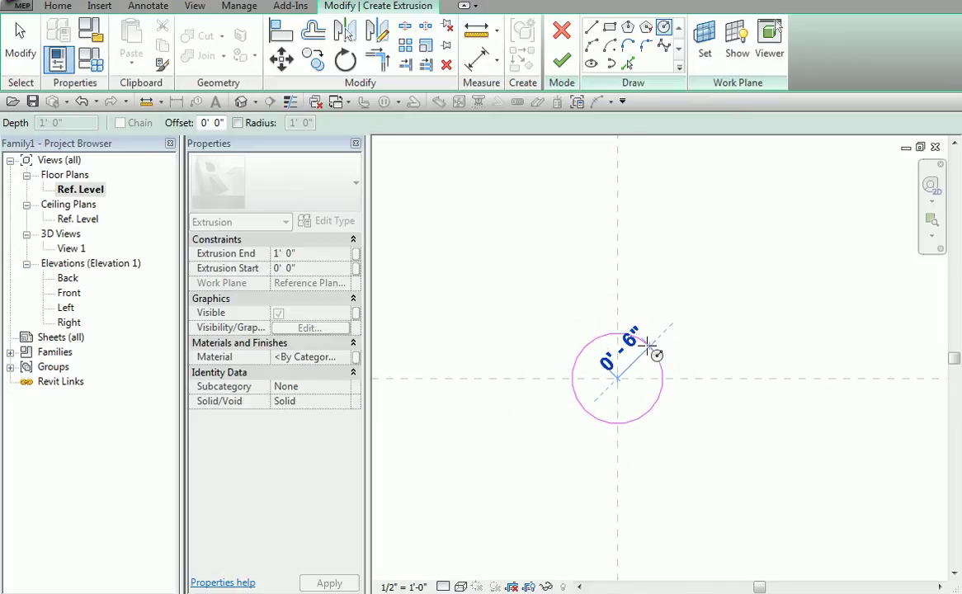
click(652, 351)
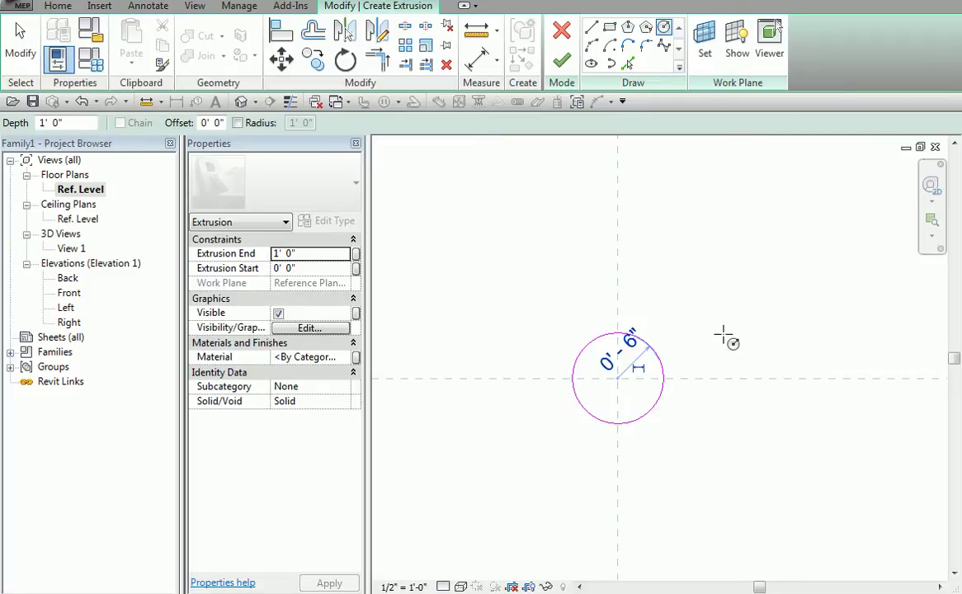
key(Escape)
key(Escape)
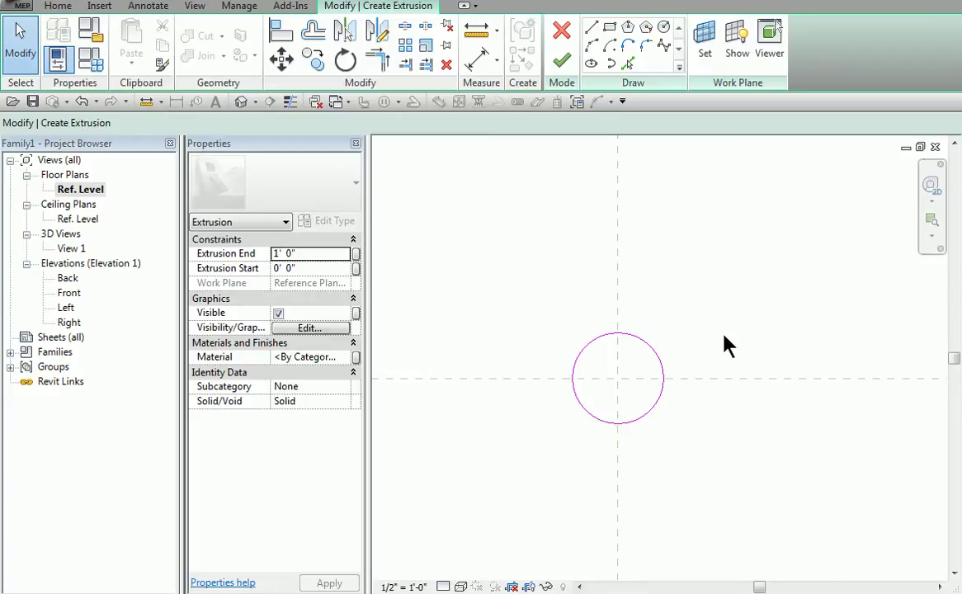
Give the circle a permanent radius dimension labelled with a new type parameter "Fix Radius" and finish the extrusion.
click(659, 381)
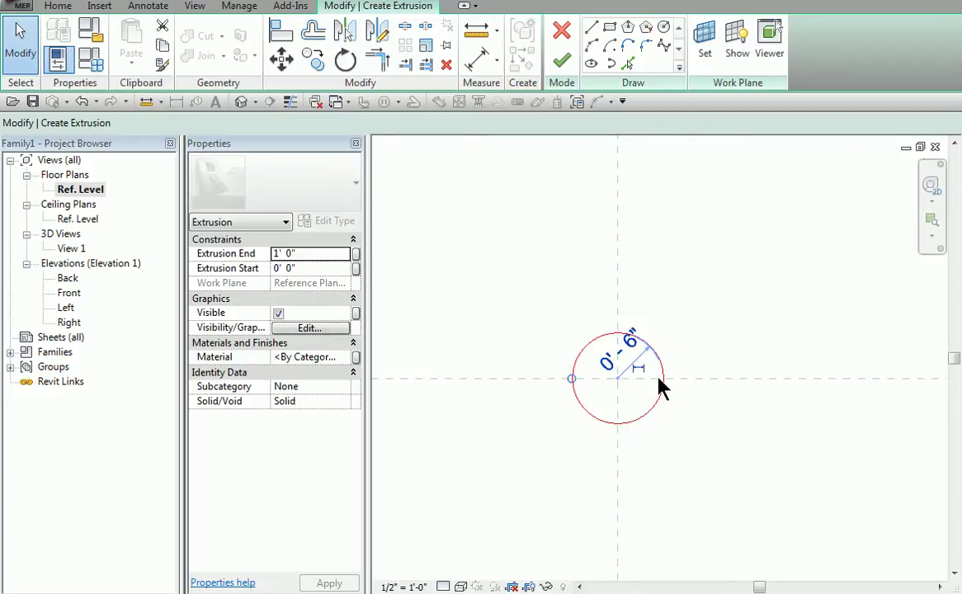
click(711, 334)
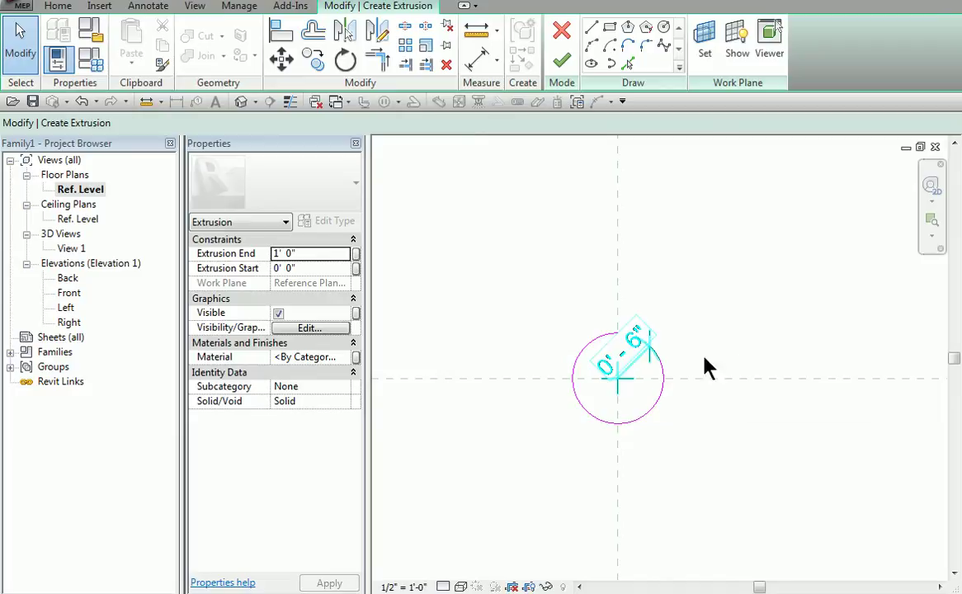
click(635, 338)
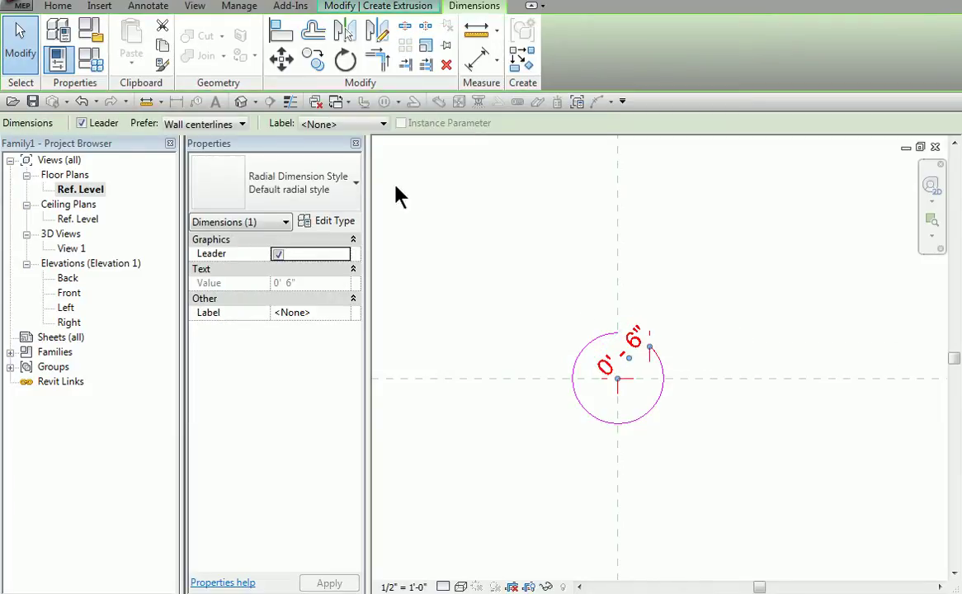
click(383, 126)
click(341, 153)
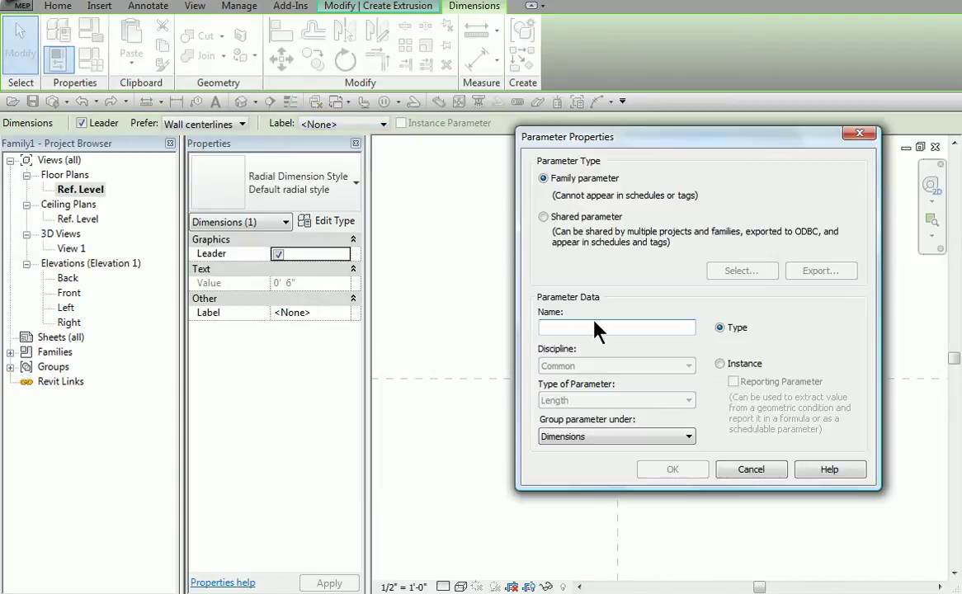
text(Fix)
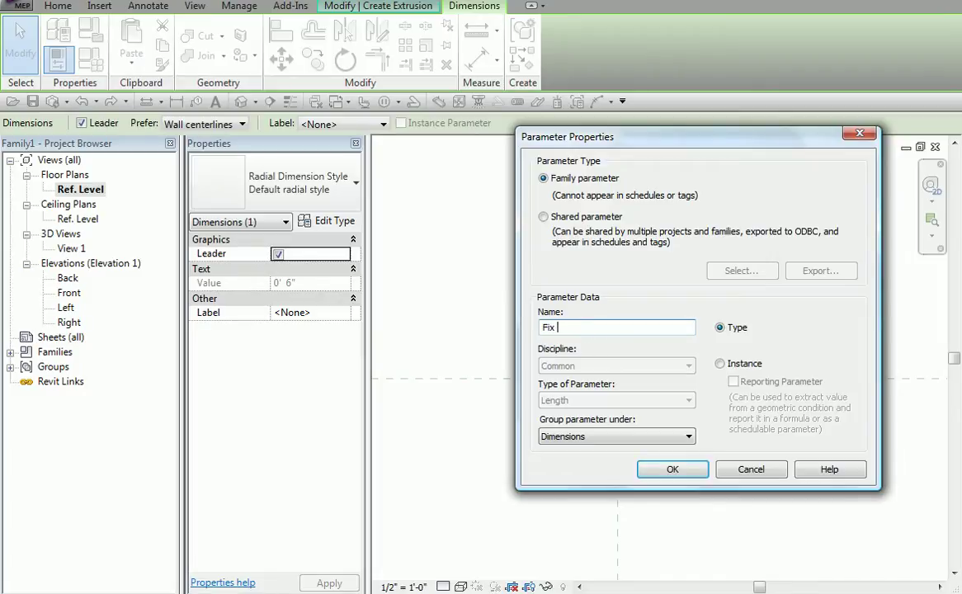
text( Rs)
text(ad)
text(ius)
click(673, 471)
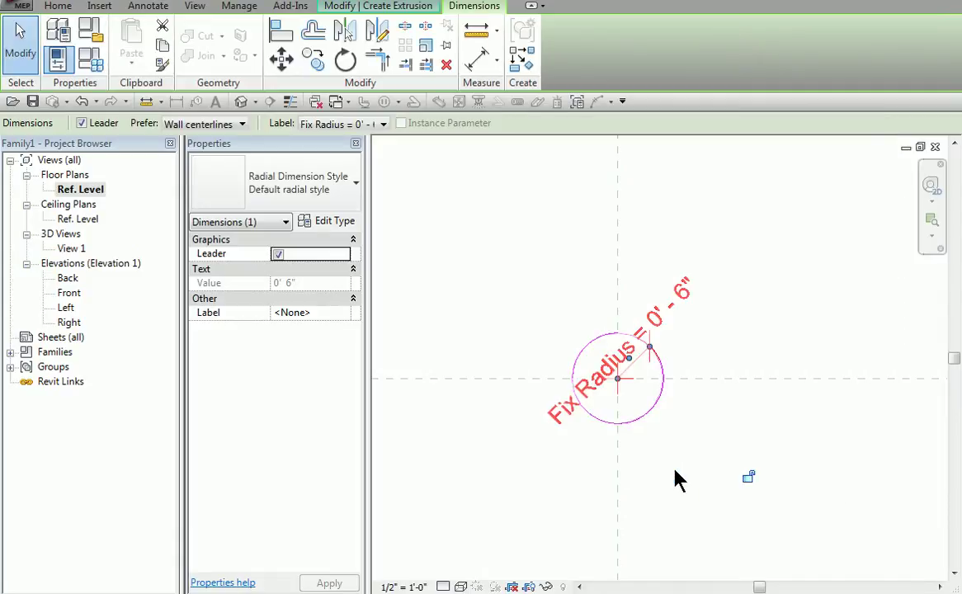
click(675, 480)
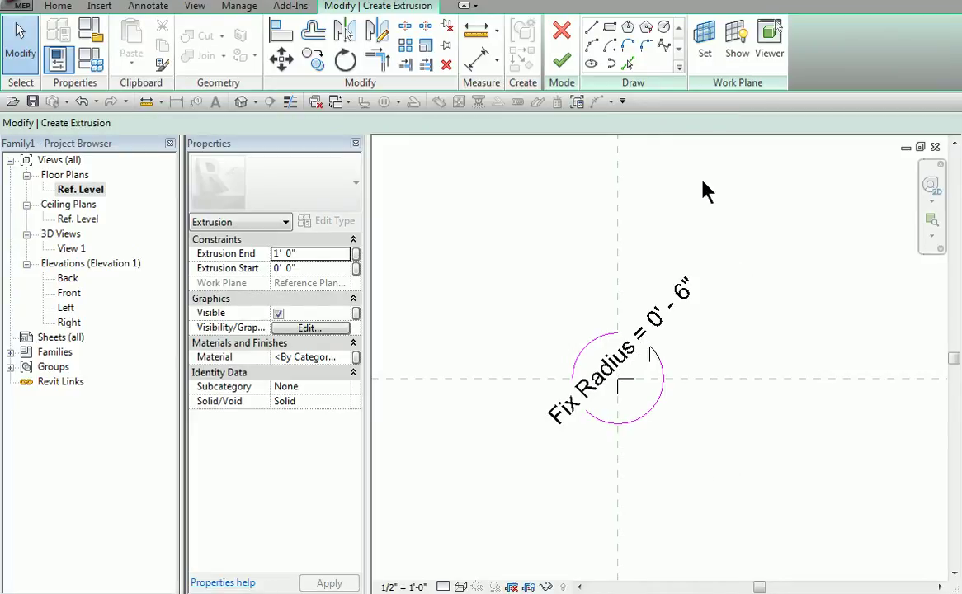
click(560, 66)
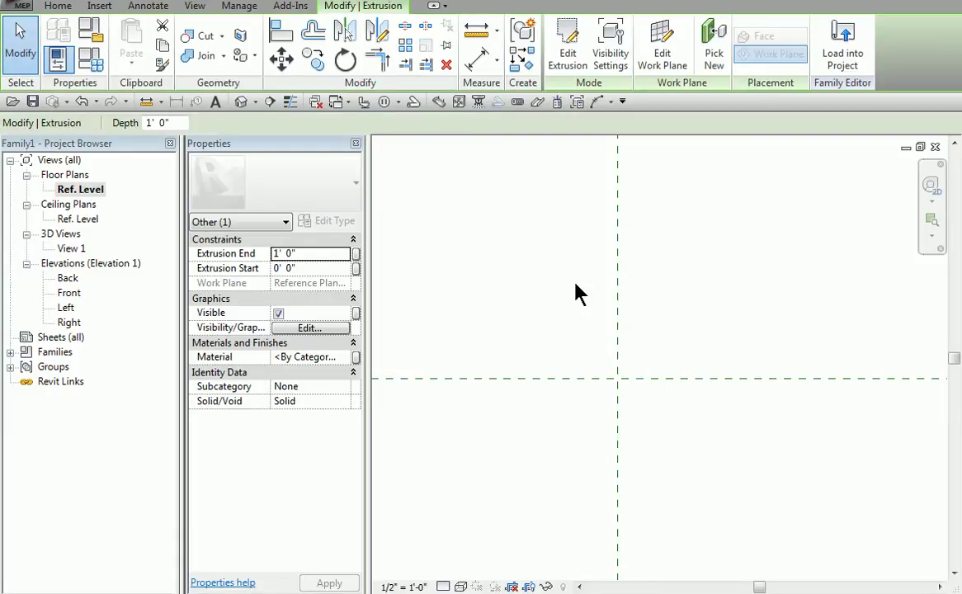
click(510, 253)
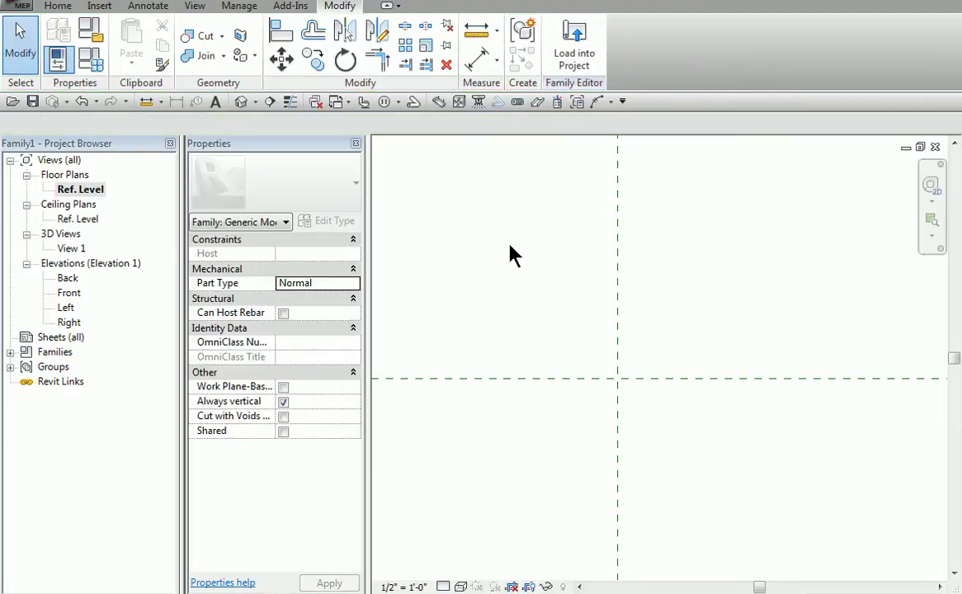
Raise the cut plane offset in the Ref. Level floor plan's view range high enough to show the fixture extrusion.
click(284, 223)
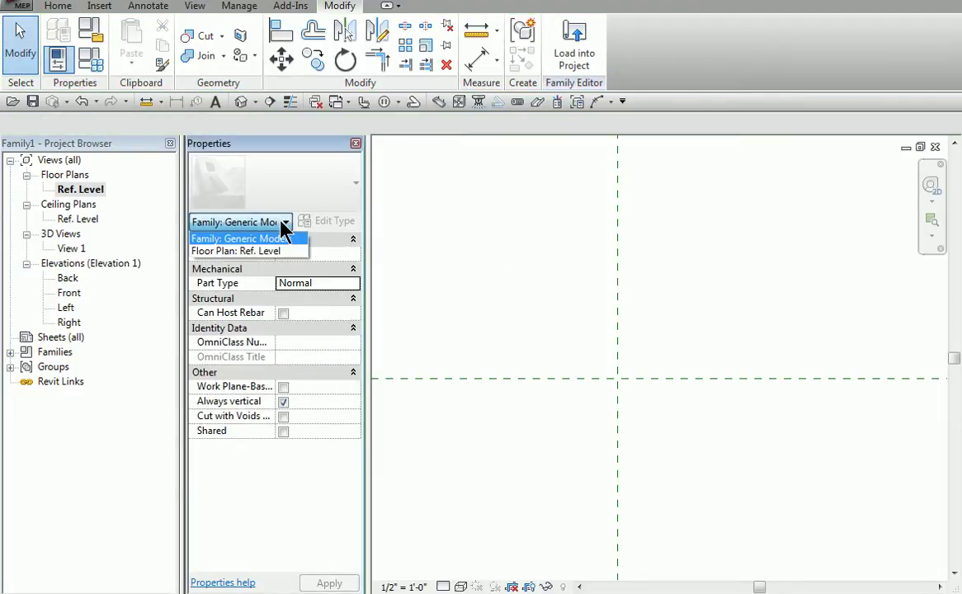
click(284, 253)
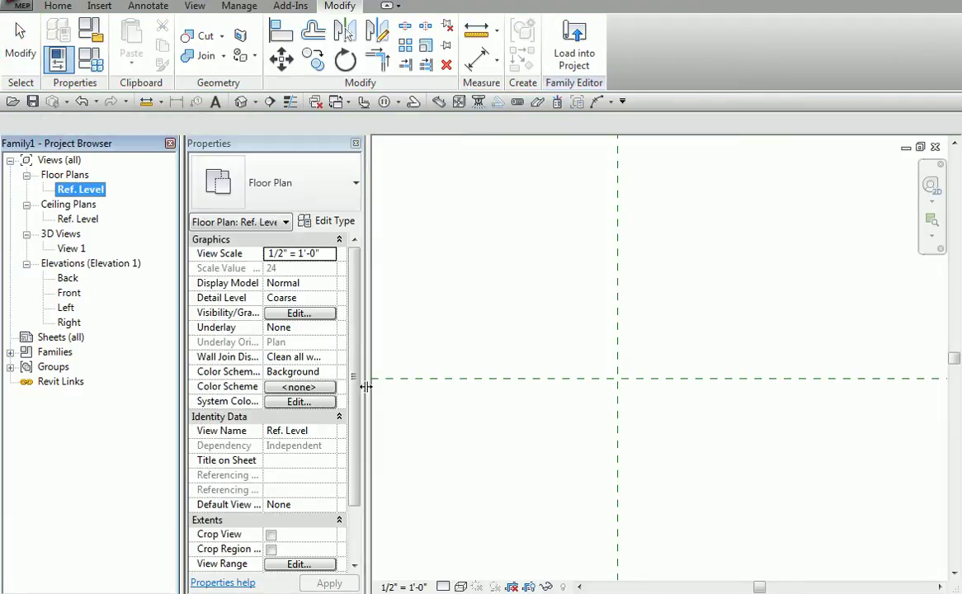
drag(359, 397, 356, 467)
click(299, 507)
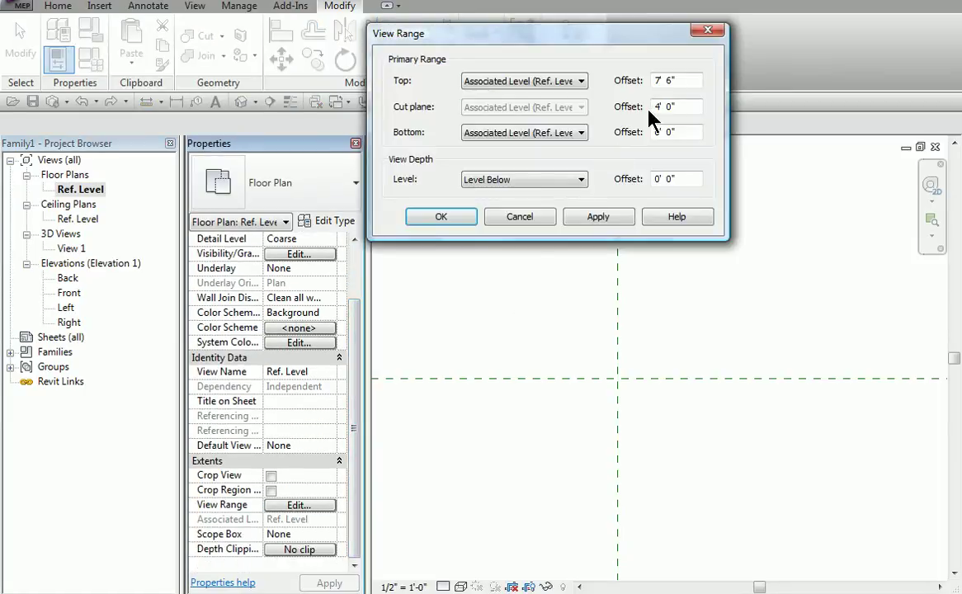
double_click(655, 106)
click(590, 218)
click(440, 216)
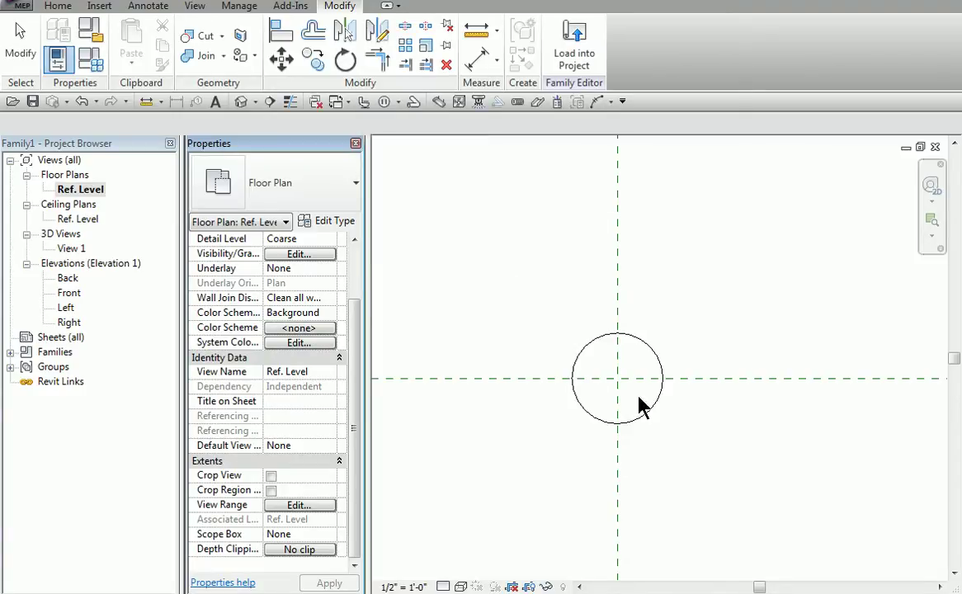
click(507, 247)
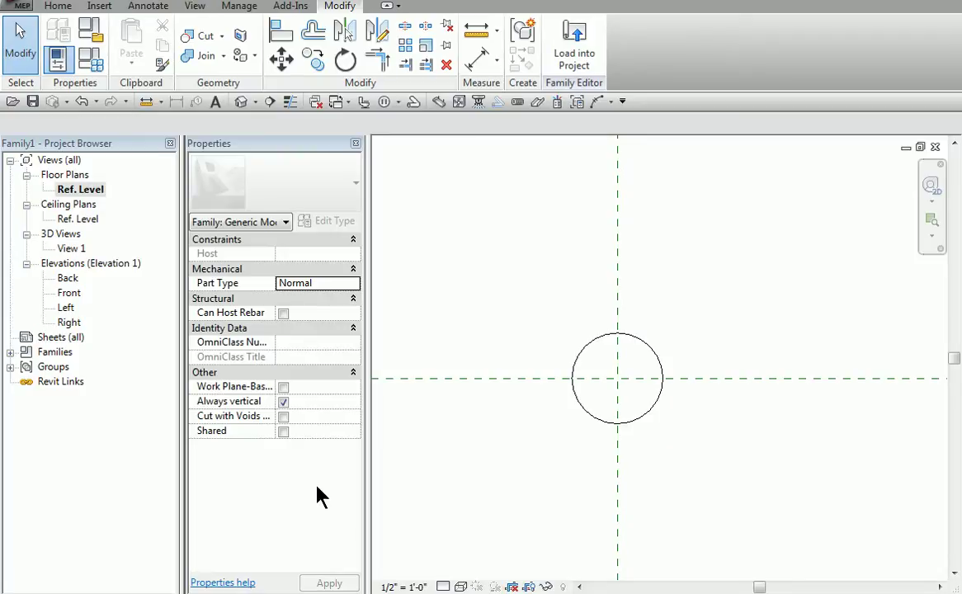
click(286, 222)
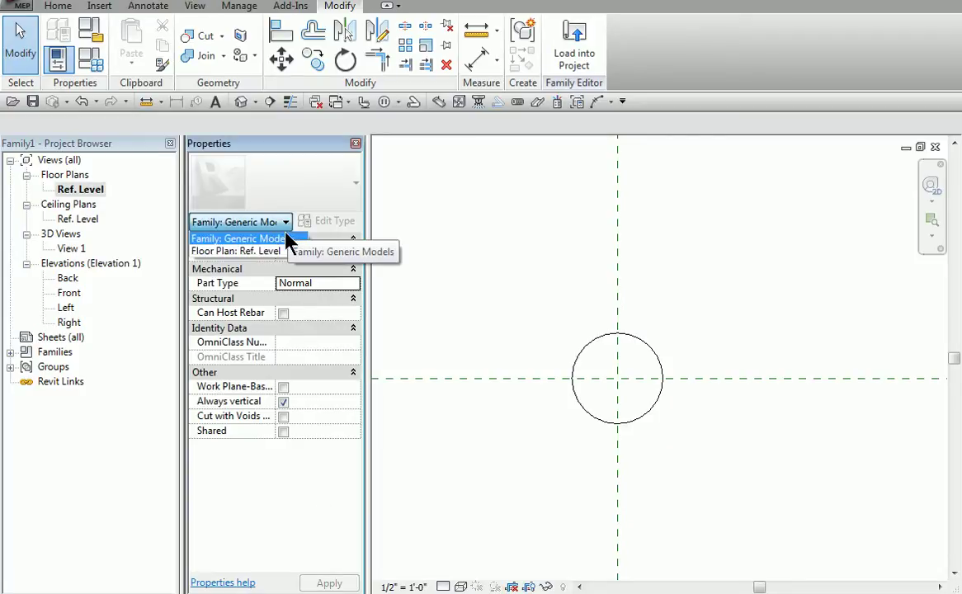
click(280, 253)
drag(361, 451, 366, 385)
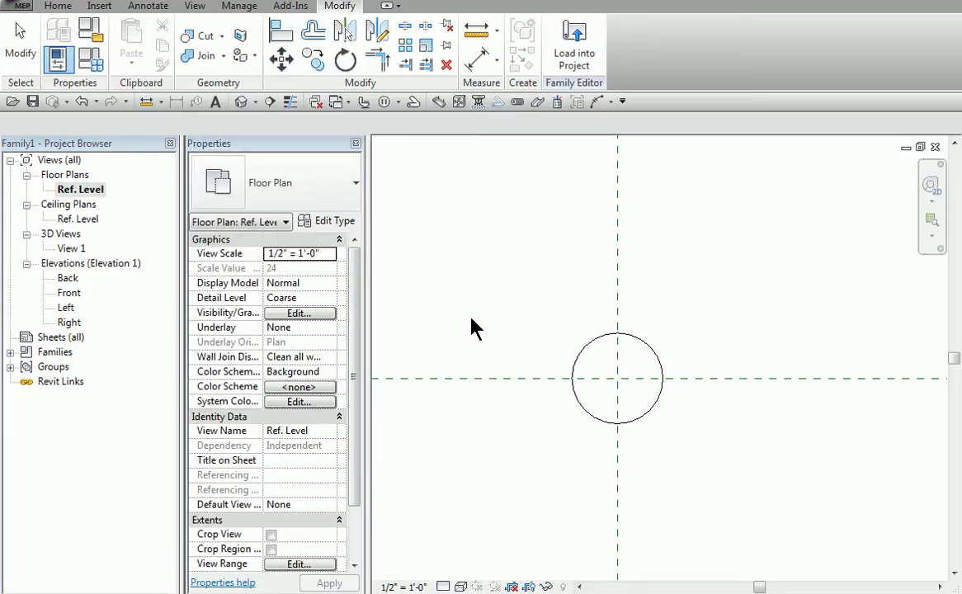
click(470, 326)
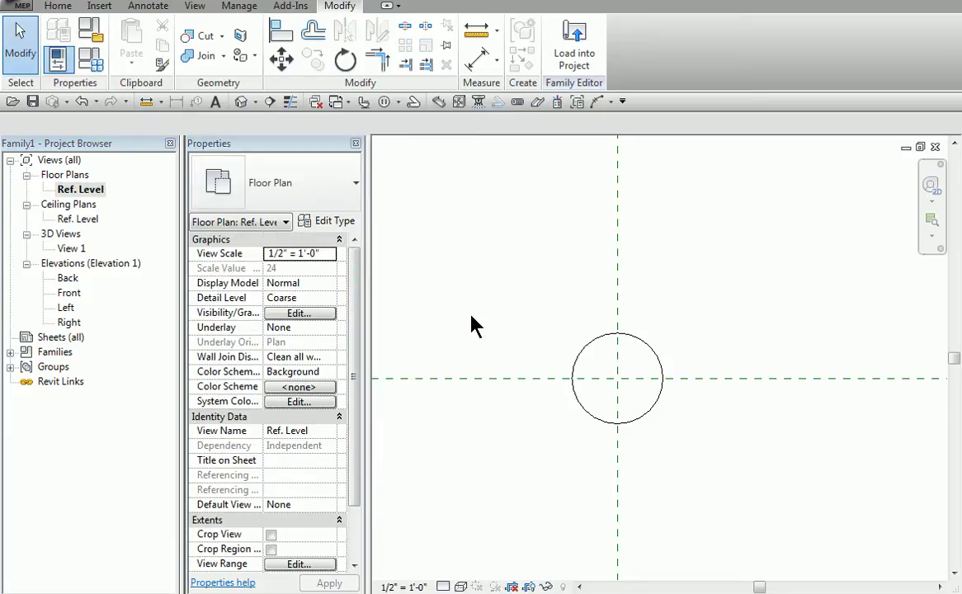
In the Front elevation, add a chain of aligned dimensions from Ref. Level through "bottom of fix" to "top of fix".
double_click(73, 299)
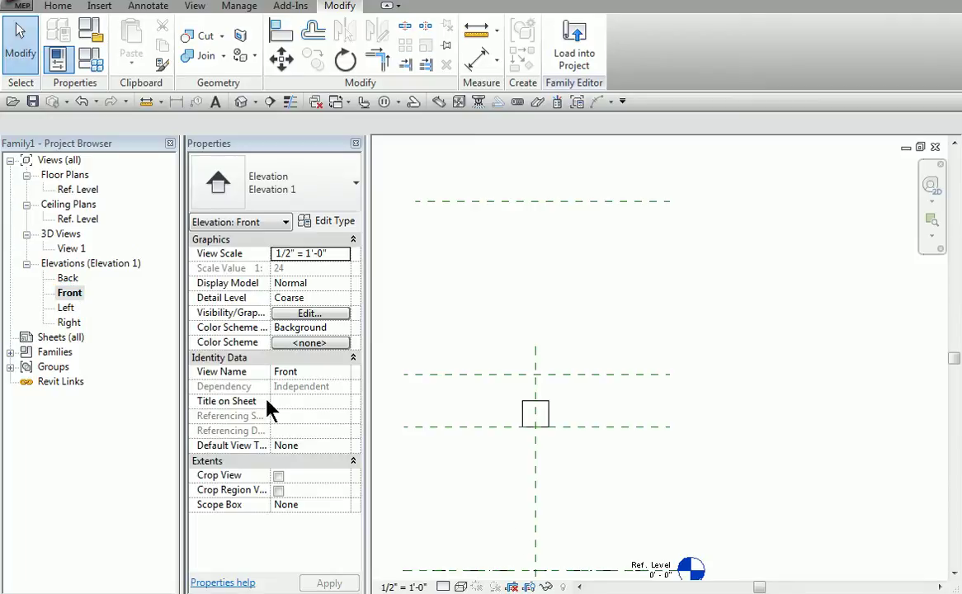
scroll(544, 453, up, 2)
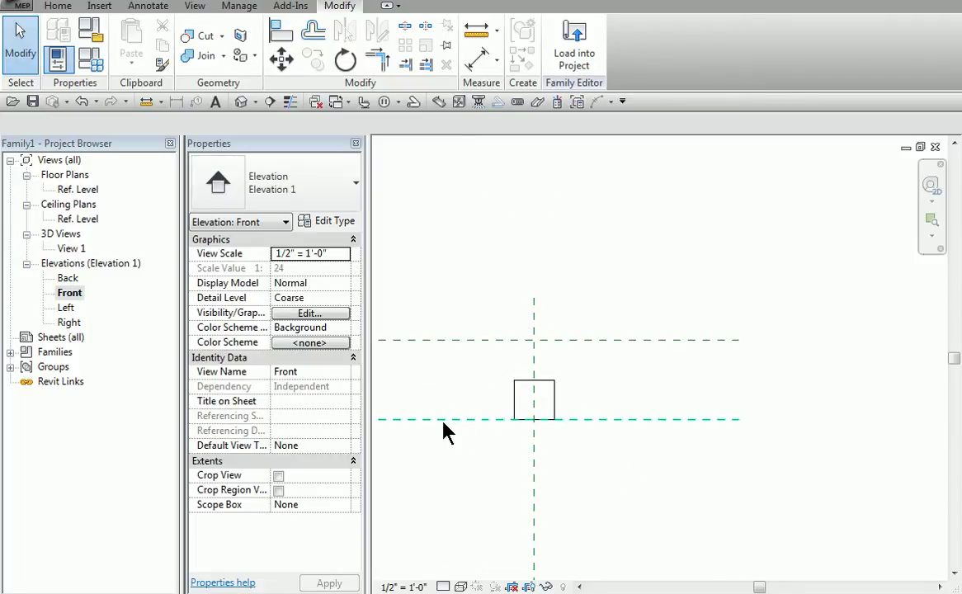
scroll(458, 491, down, 1)
middle_drag(455, 489, 629, 430)
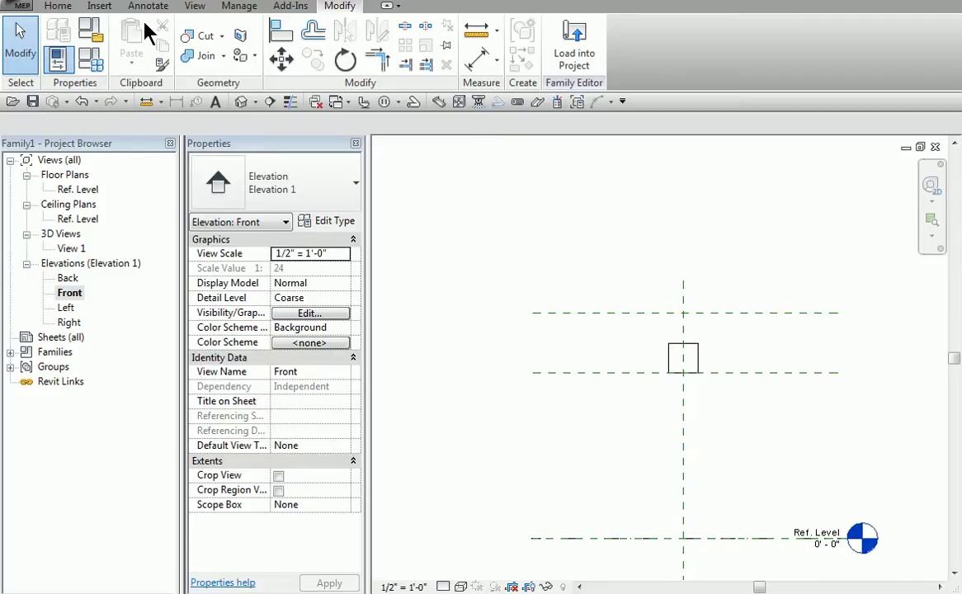
click(573, 373)
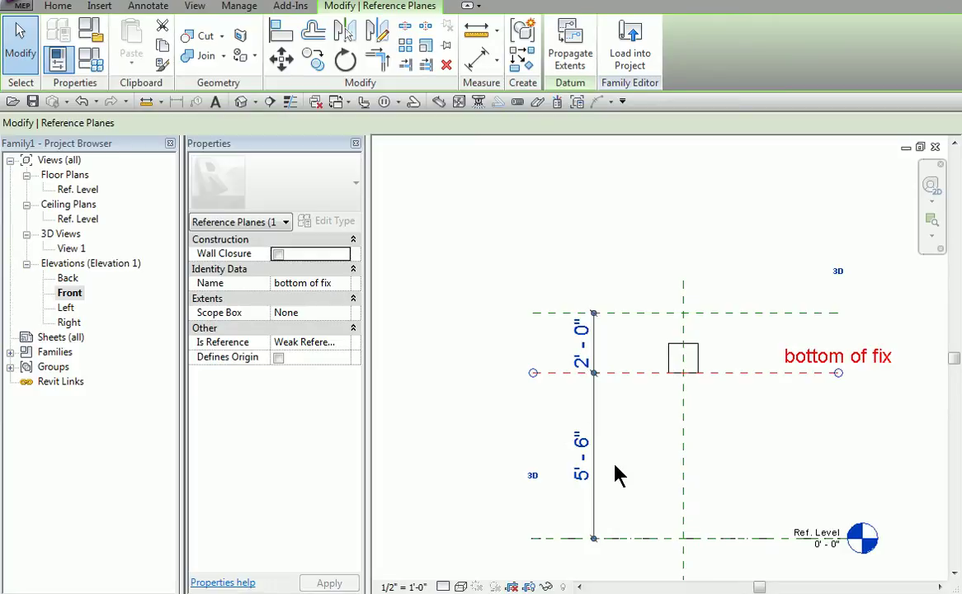
click(619, 476)
scroll(619, 476, up, 2)
scroll(619, 476, down, 1)
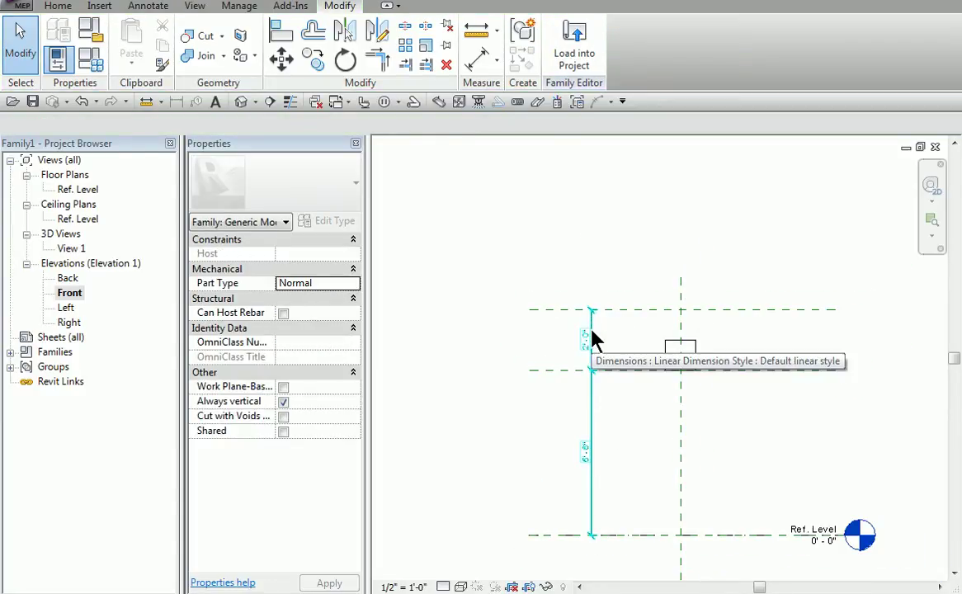
Add an aligned dimension between the "top of fix" reference plane and the uppermost reference plane, in line with the existing dimension chain.
click(150, 10)
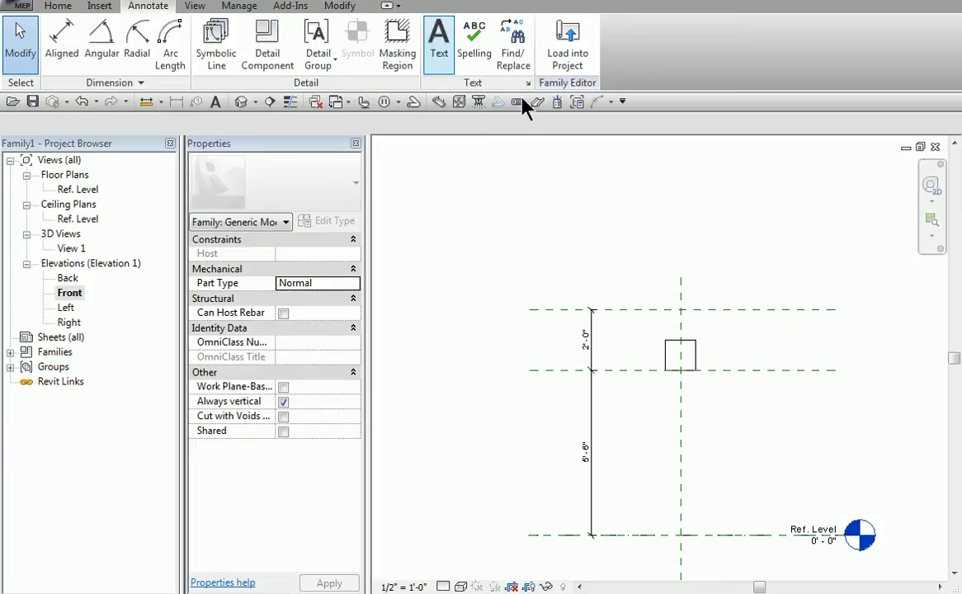
click(619, 311)
mouse_move(627, 225)
middle_down()
mouse_move(638, 223)
mouse_move(580, 262)
middle_up()
click(150, 9)
click(66, 38)
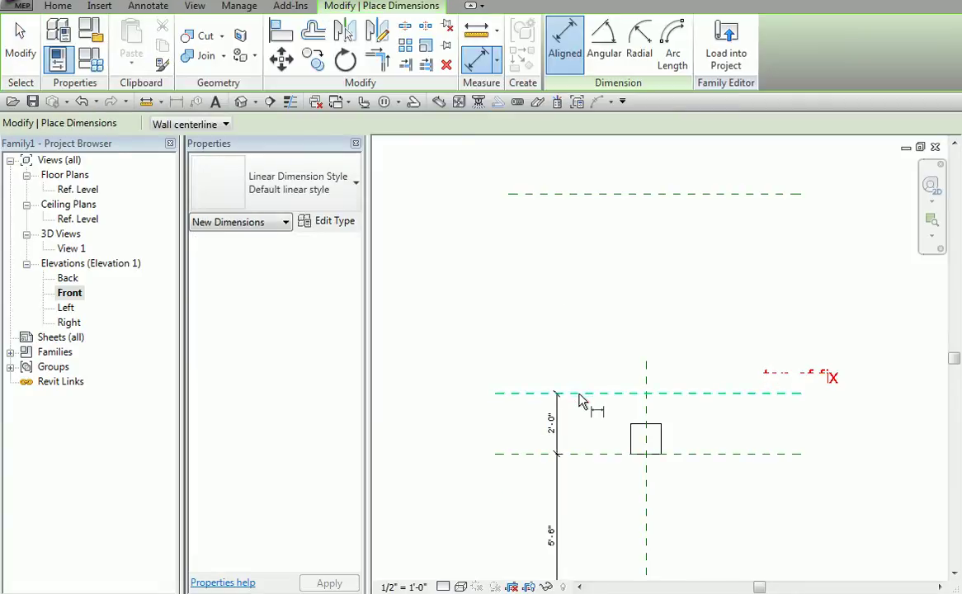
click(580, 399)
click(580, 198)
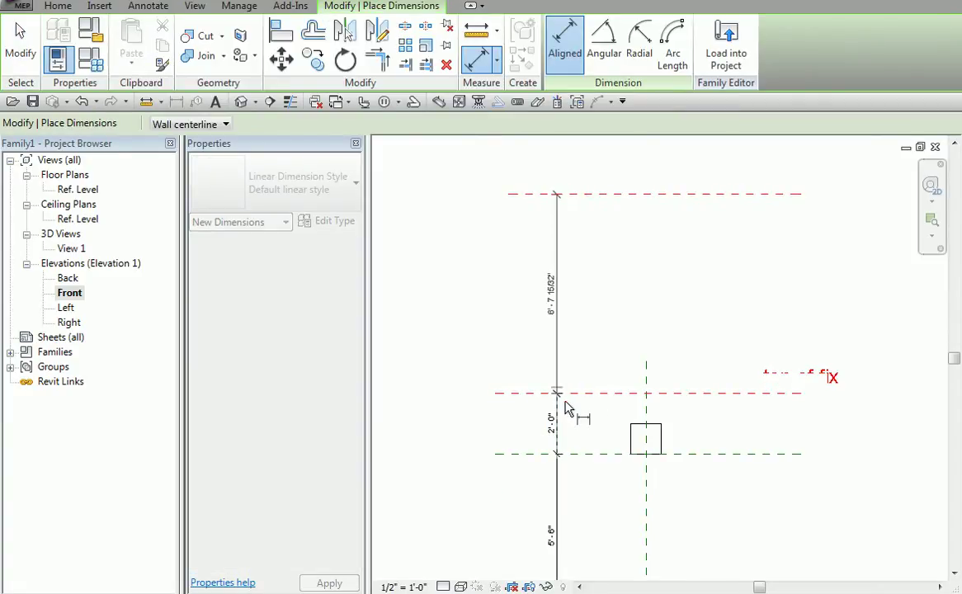
click(564, 405)
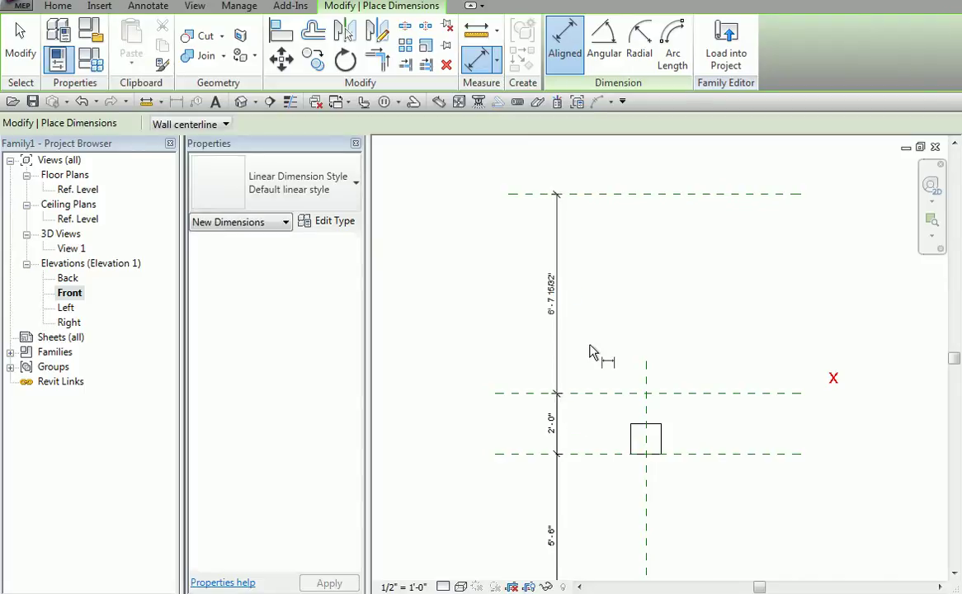
scroll(620, 403, down, 2)
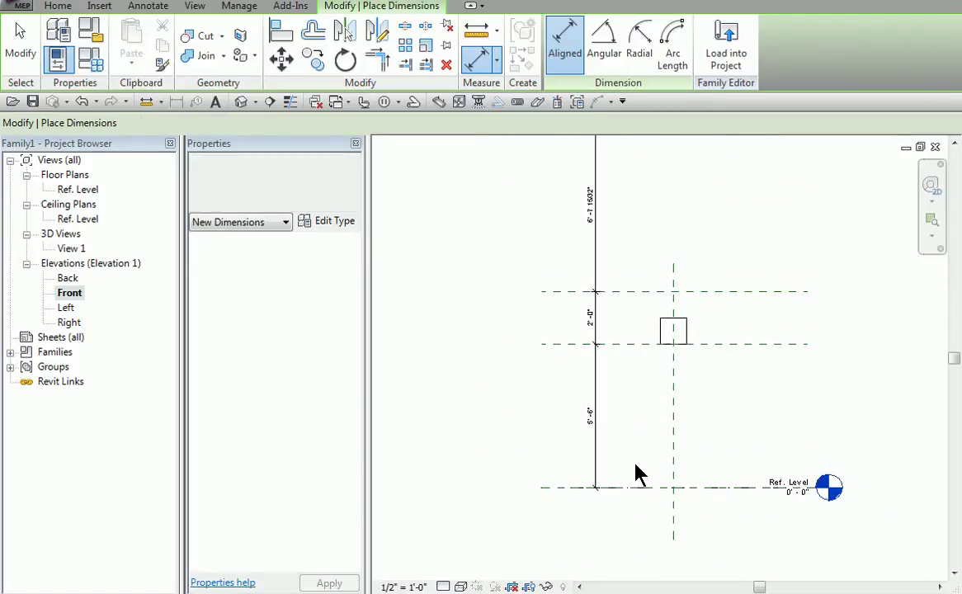
key(Escape)
key(Escape)
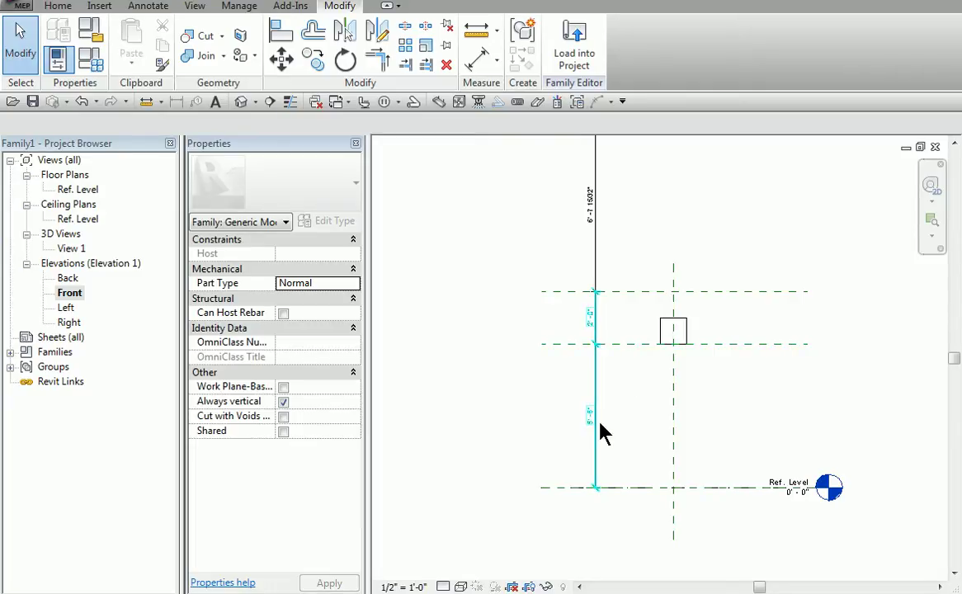
Delete the chained dimension running from Ref. Level through the "bottom of fix" to the "top of fix" plane.
scroll(600, 423, up, 2)
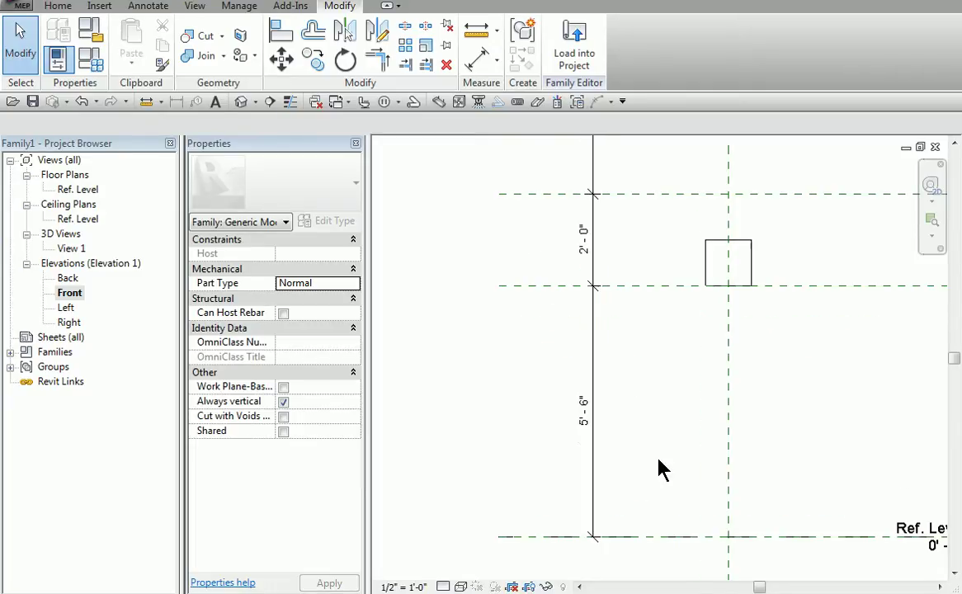
click(587, 419)
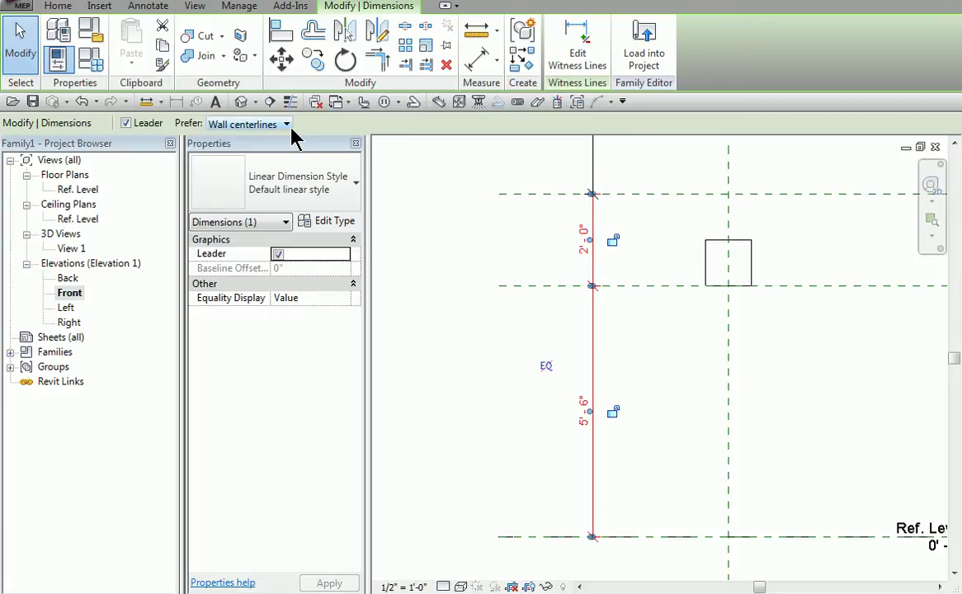
click(637, 356)
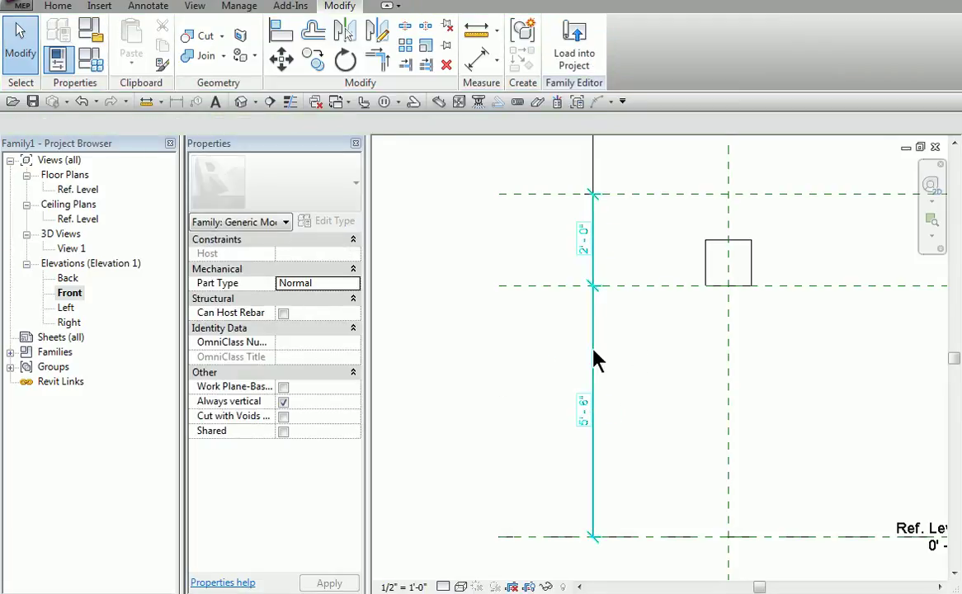
key(Delete)
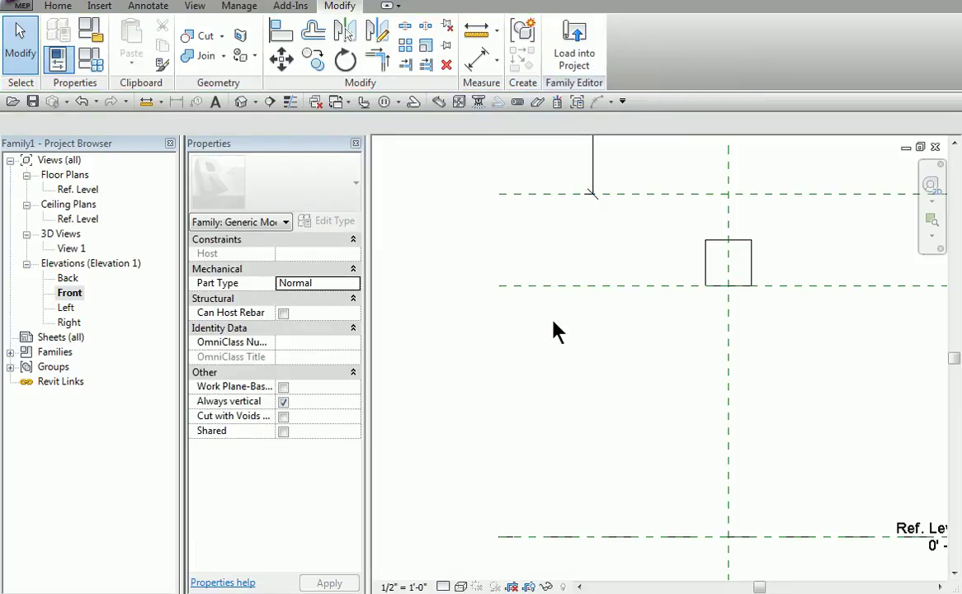
Add two separate aligned dimensions in line, from Ref. Level to "bottom of fix" and from "bottom of fix" to "top of fix".
click(148, 6)
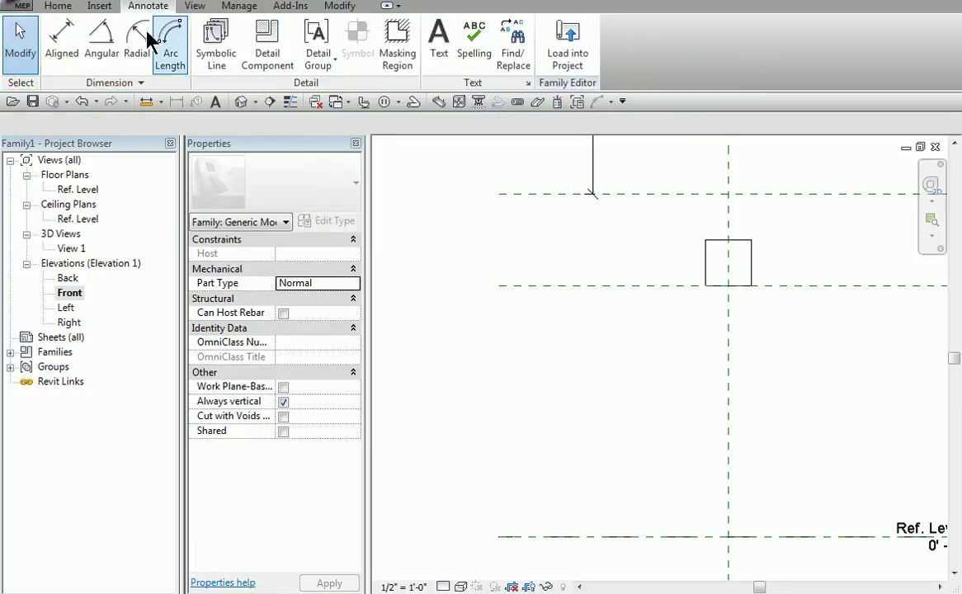
click(56, 45)
click(594, 538)
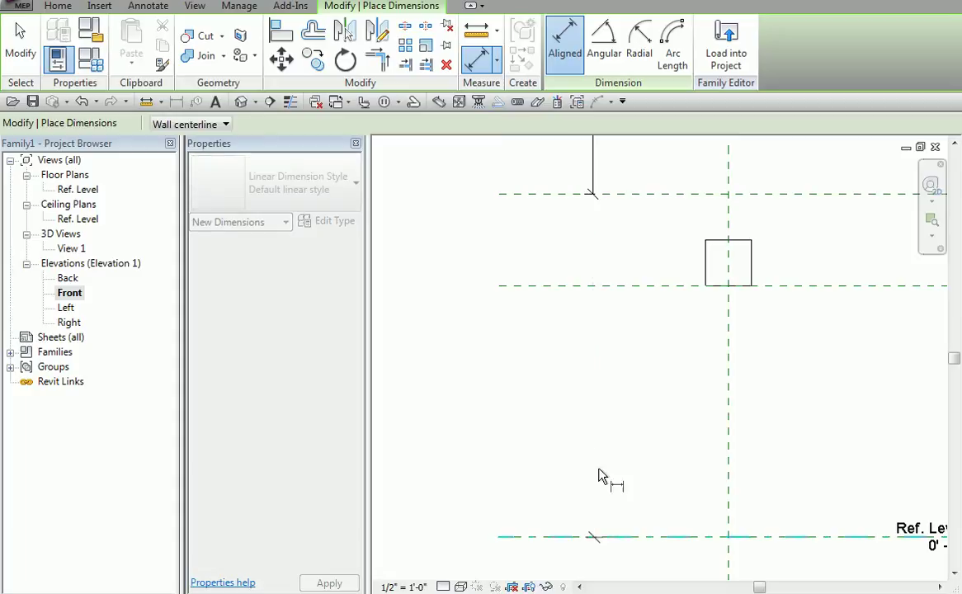
click(594, 290)
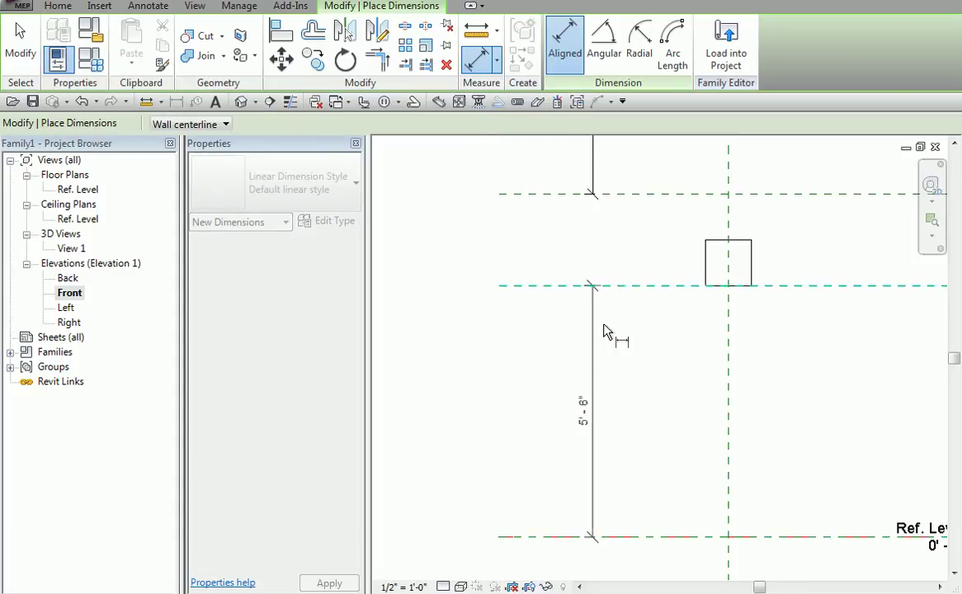
click(597, 452)
click(629, 287)
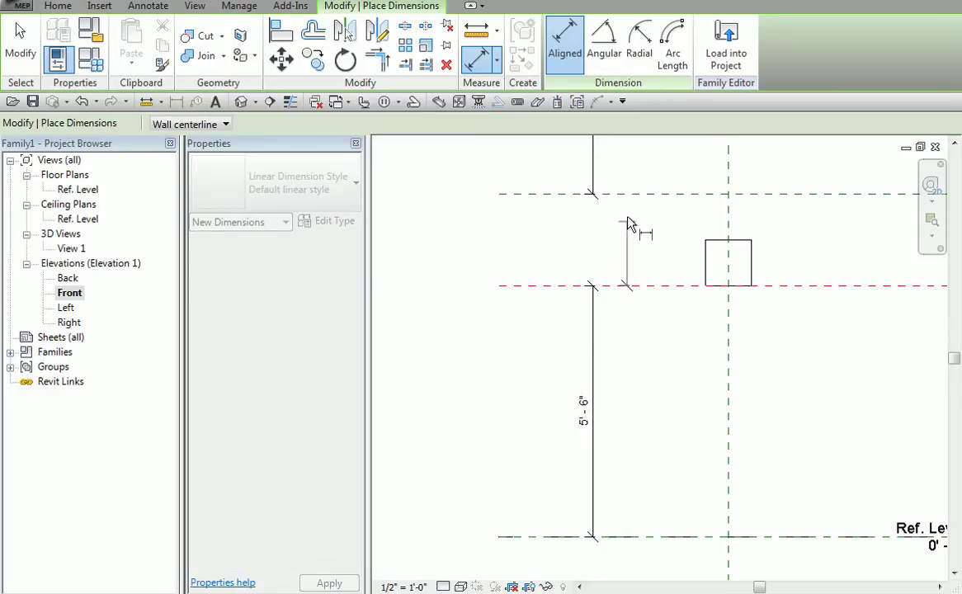
click(636, 198)
click(594, 258)
key(Escape)
key(Escape)
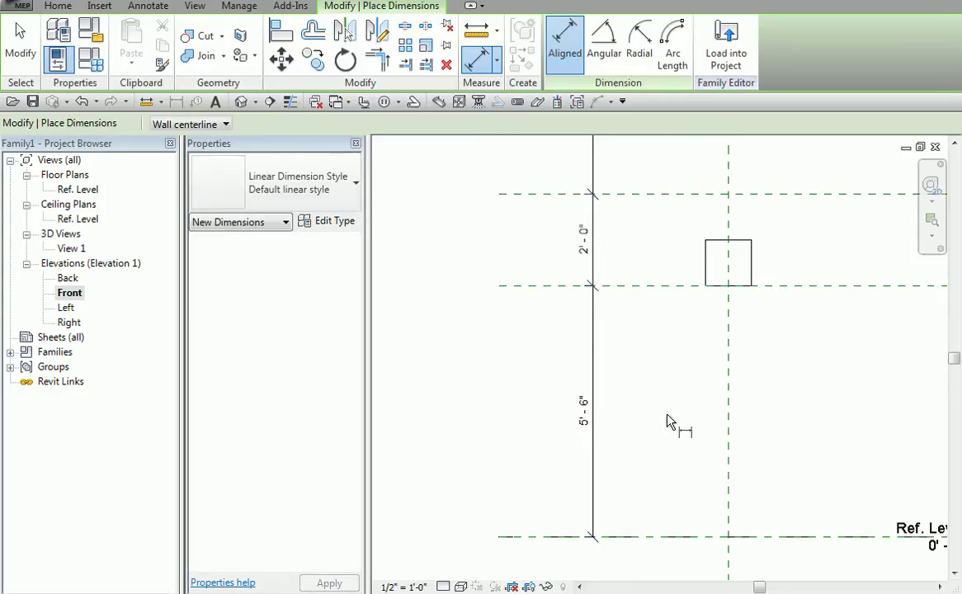
Start a new parameter as the label of the dimension between Ref. Level and the "bottom of fix" plane.
click(586, 425)
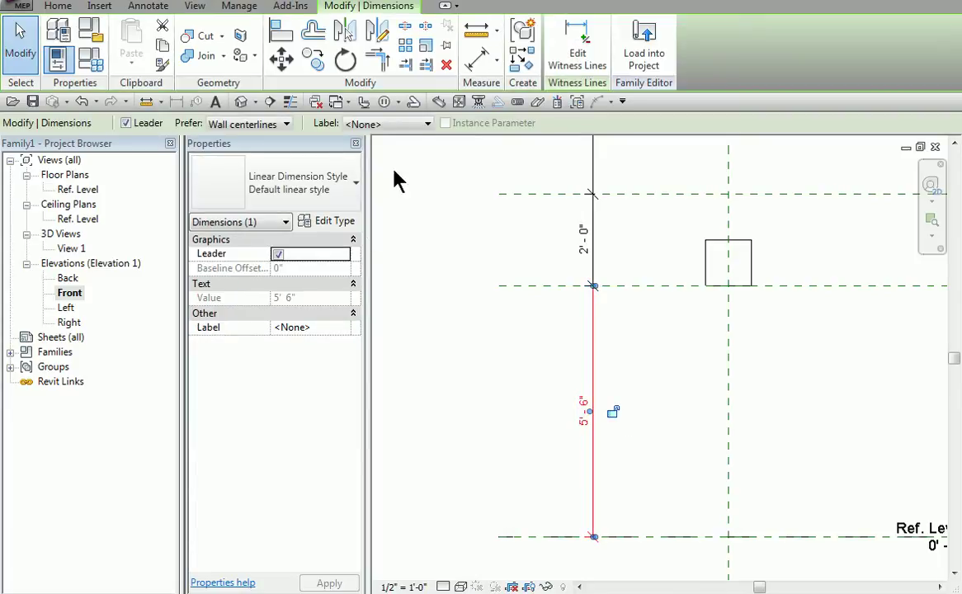
click(428, 124)
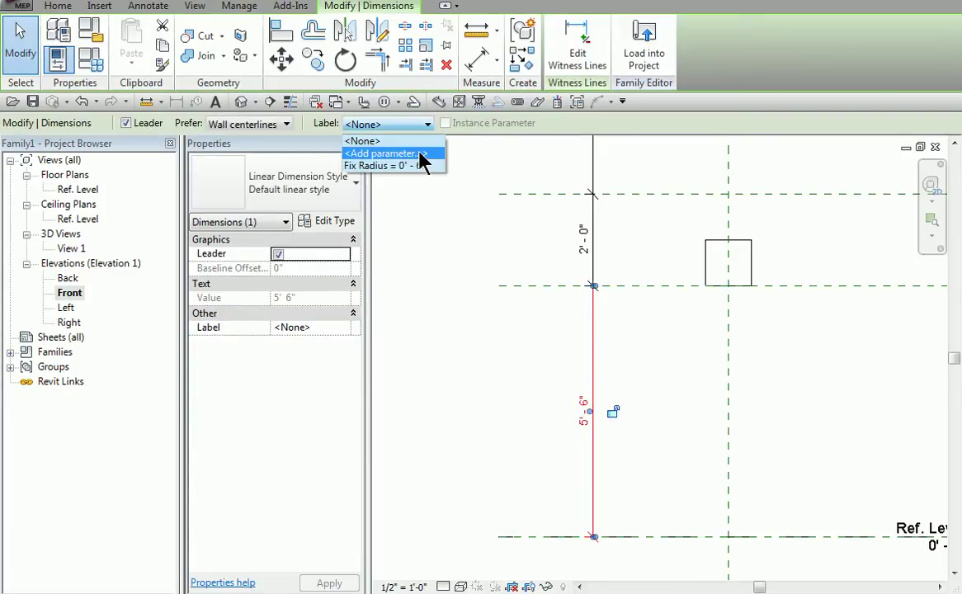
click(420, 155)
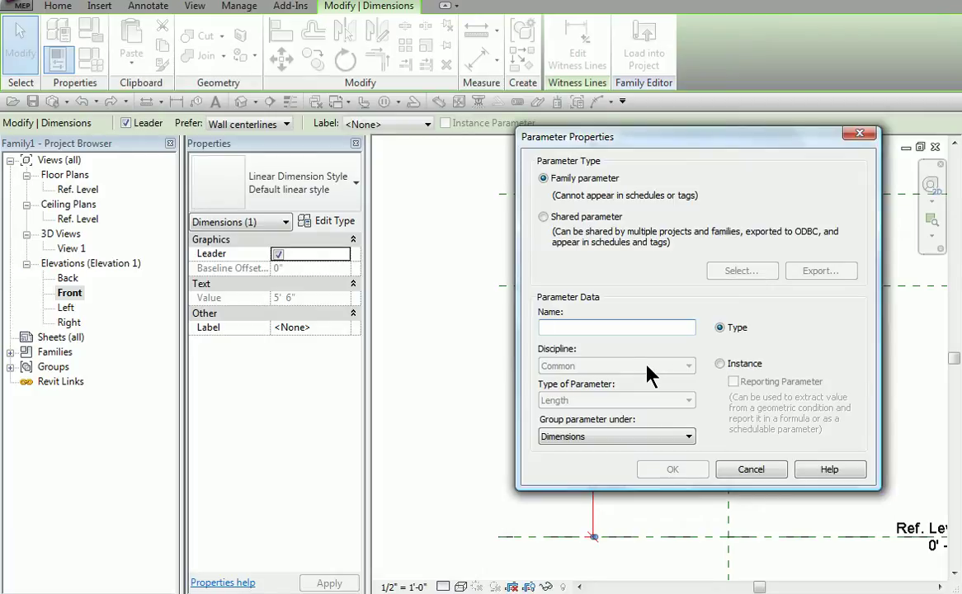
text(Bottom of Fo)
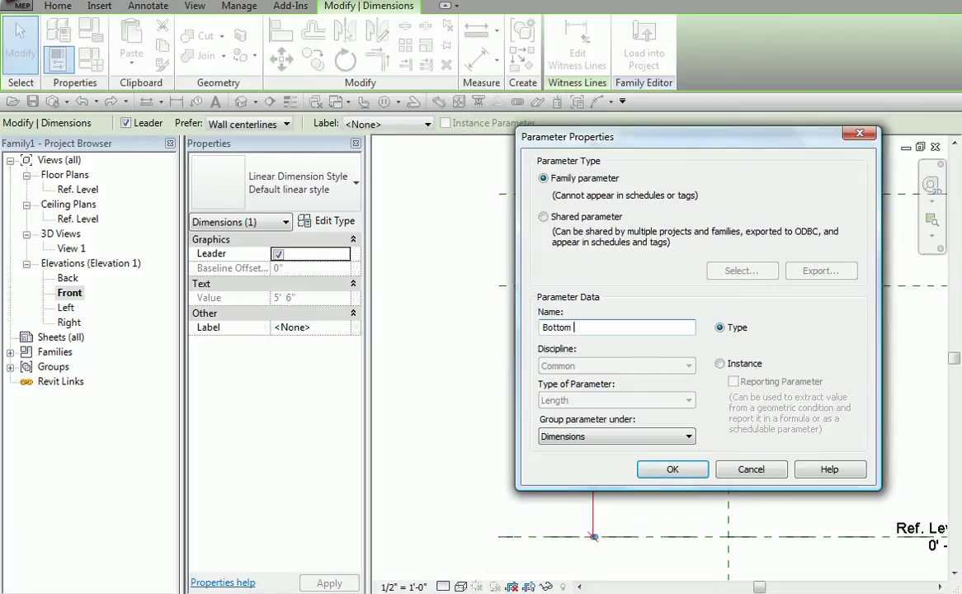
key(BackSpace)
text(ix Height)
key(BackSpace)
key(BackSpace)
key(BackSpace)
key(BackSpace)
key(BackSpace)
key(BackSpace)
key(BackSpace)
key(BackSpace)
key(BackSpace)
key(BackSpace)
key(BackSpace)
key(BackSpace)
key(BackSpace)
key(BackSpace)
key(BackSpace)
key(BackSpace)
key(BackSpace)
key(BackSpace)
key(BackSpace)
key(BackSpace)
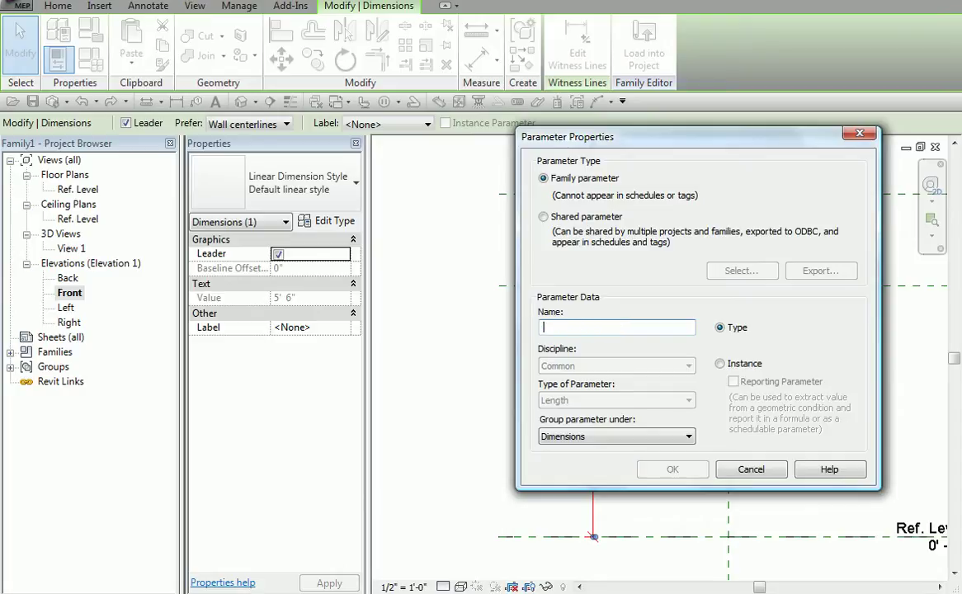
Name the new parameter "Height to bottom of Fixture", make it an instance parameter, and apply it to the dimension.
text(Heigh)
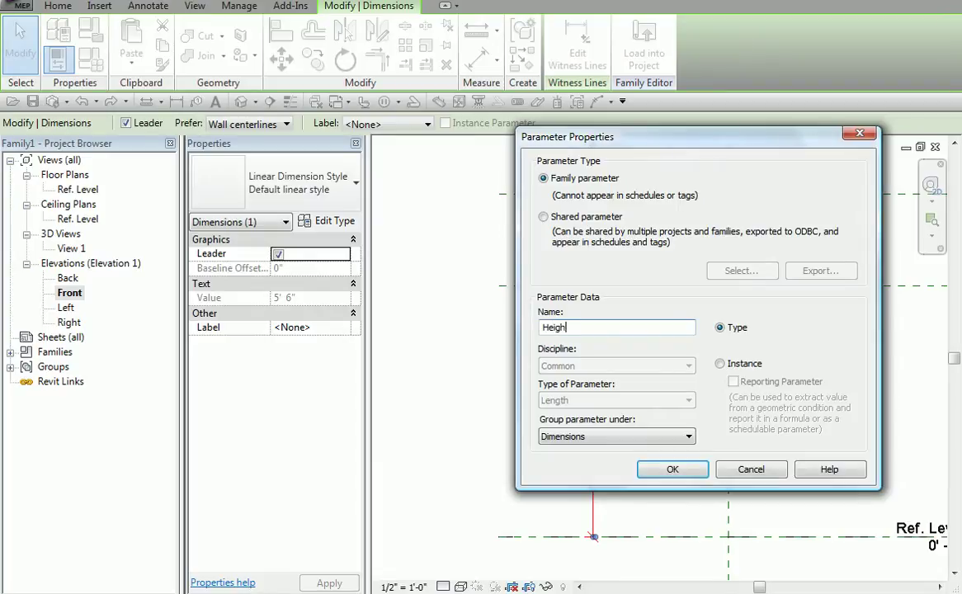
text(t to bottom of Fixture)
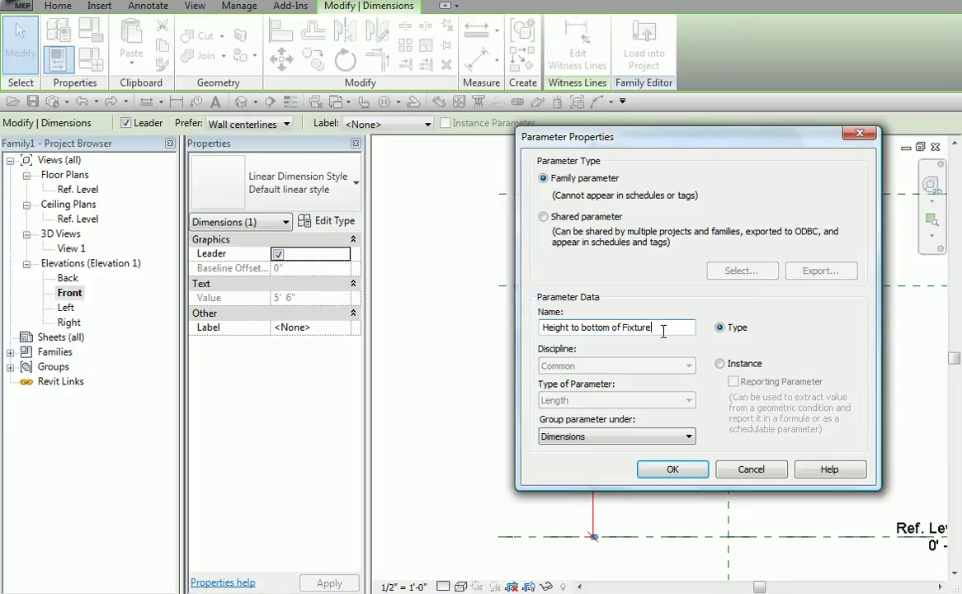
click(722, 365)
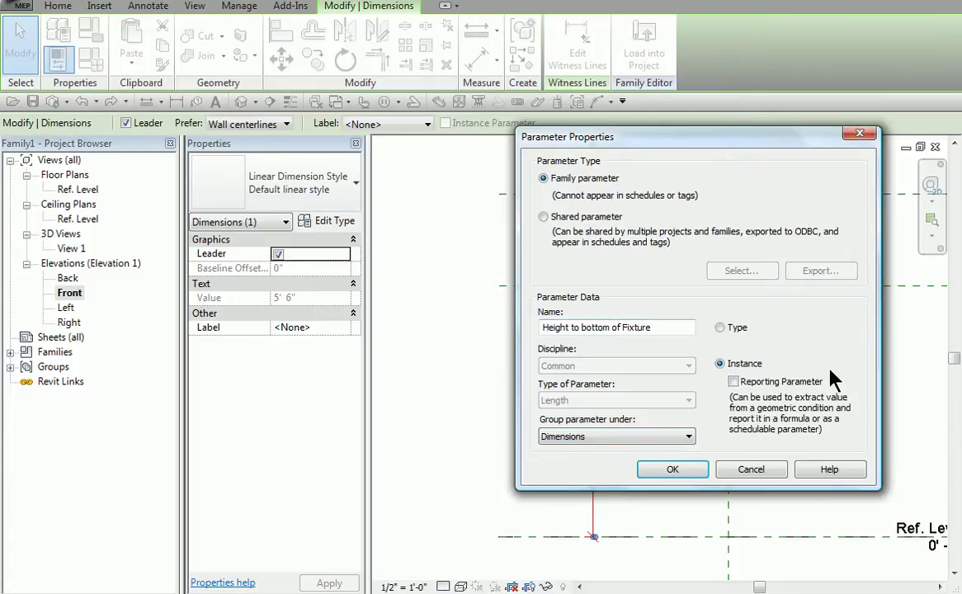
click(678, 469)
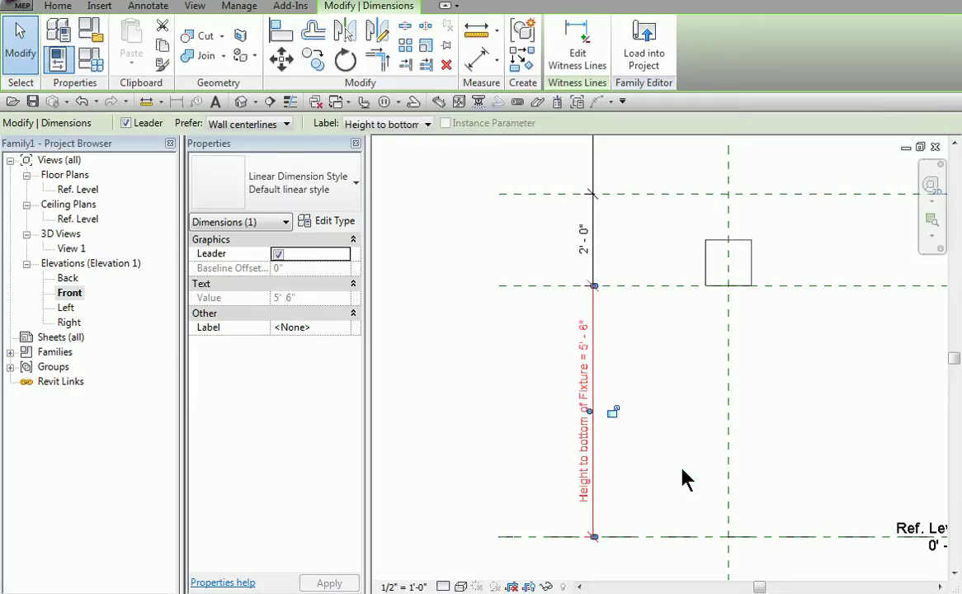
click(683, 479)
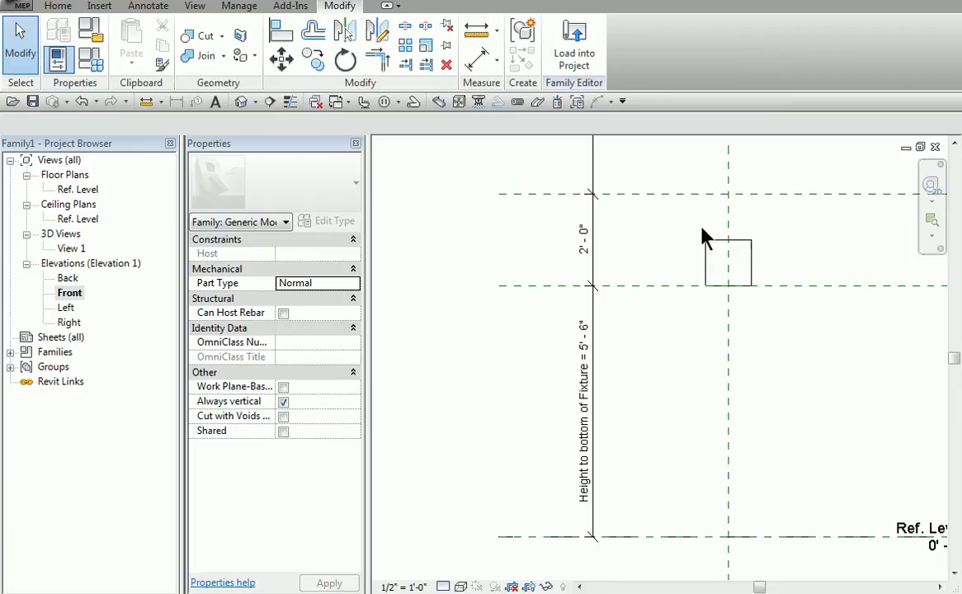
Label the dimension between "bottom of fix" and "top of fix" with a new type parameter named "Fixture Size - Height".
click(588, 242)
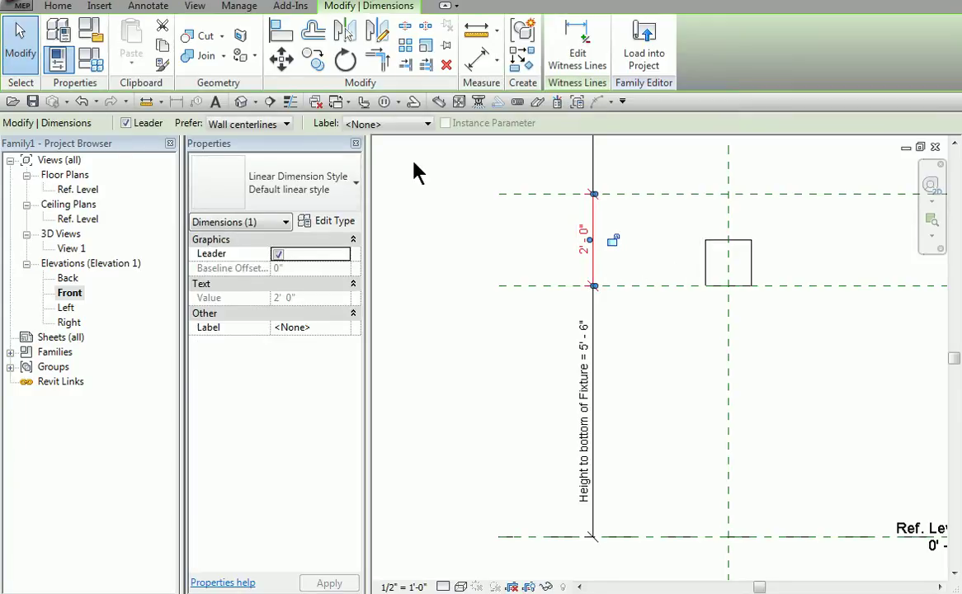
click(408, 126)
click(412, 154)
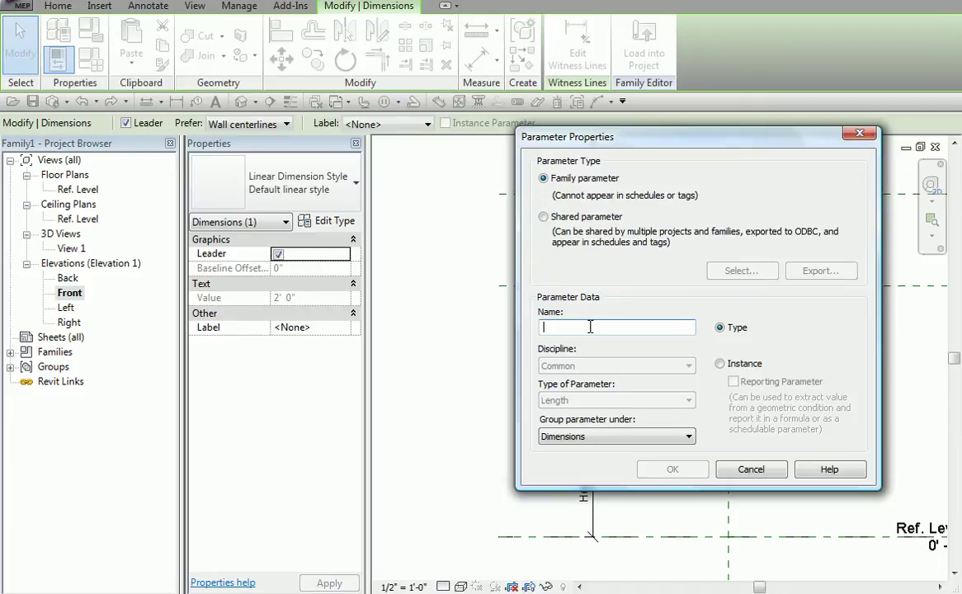
text(Fixt)
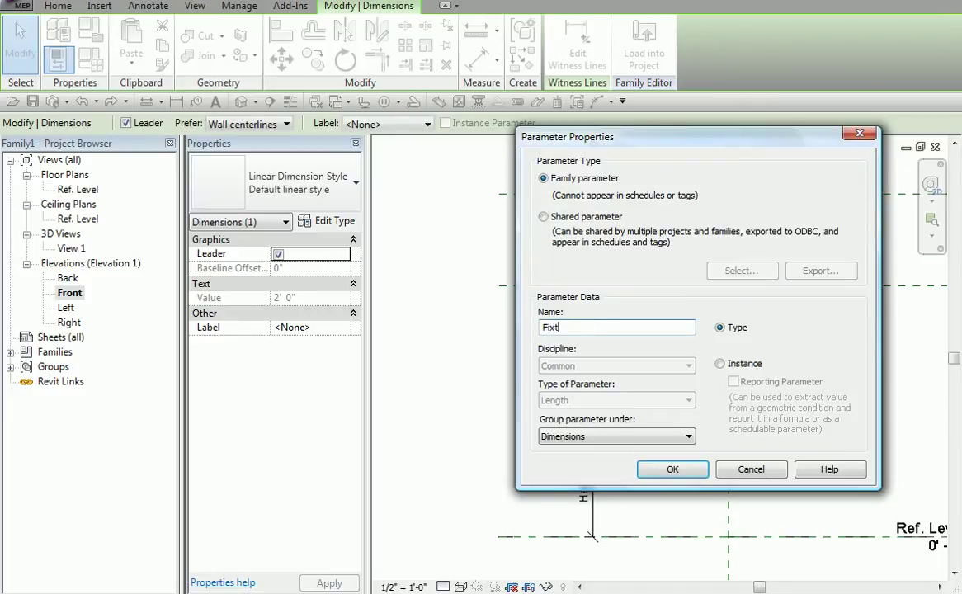
text(ure H)
key(BackSpace)
text(Height)
key(BackSpace)
key(BackSpace)
key(BackSpace)
key(BackSpace)
key(BackSpace)
key(BackSpace)
text(SIze - Height)
click(581, 326)
key(BackSpace)
text(i)
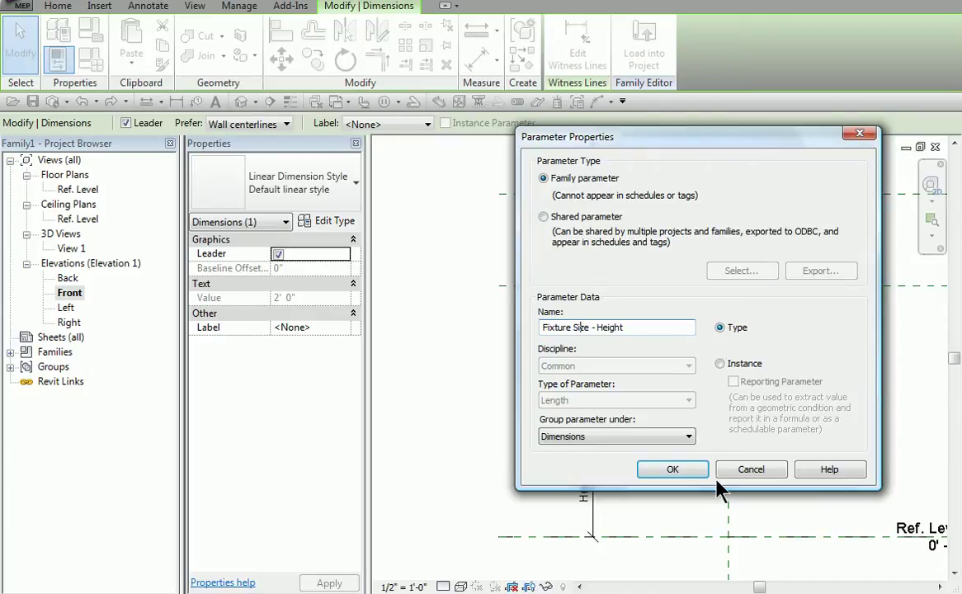
click(677, 470)
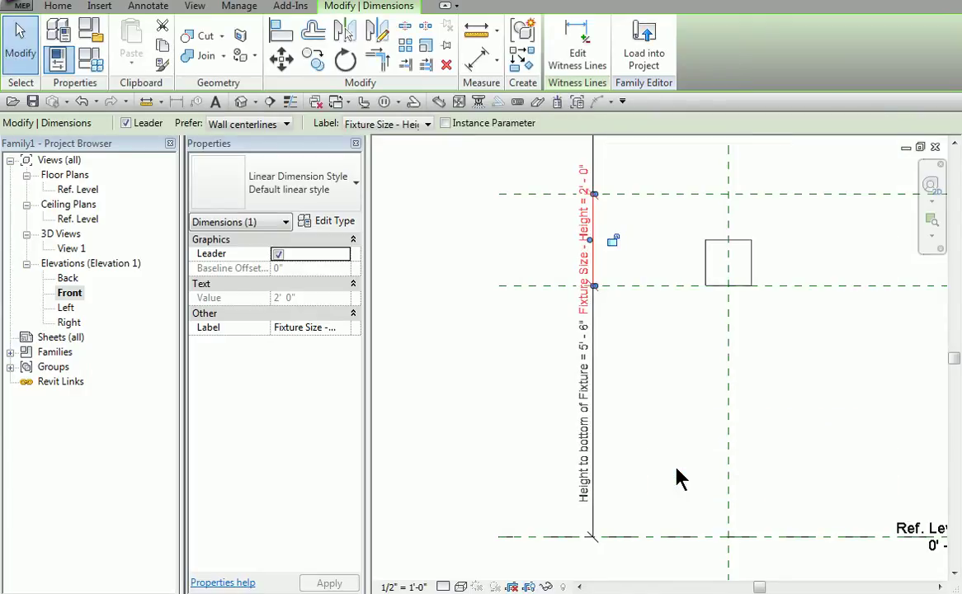
click(678, 477)
Stretch the top of the fixture extrusion up to the "top of fix" reference plane.
click(749, 246)
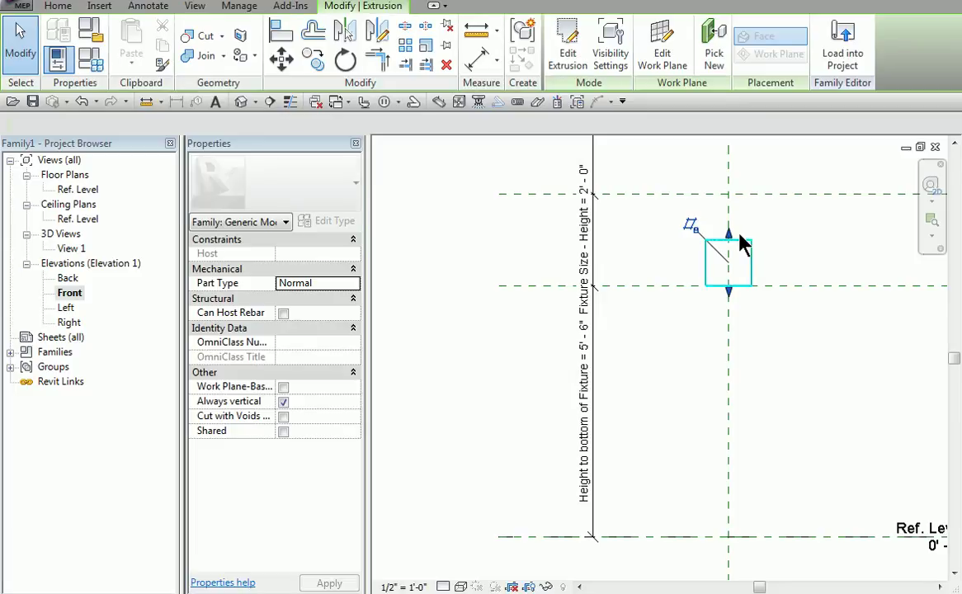
drag(731, 239, 727, 194)
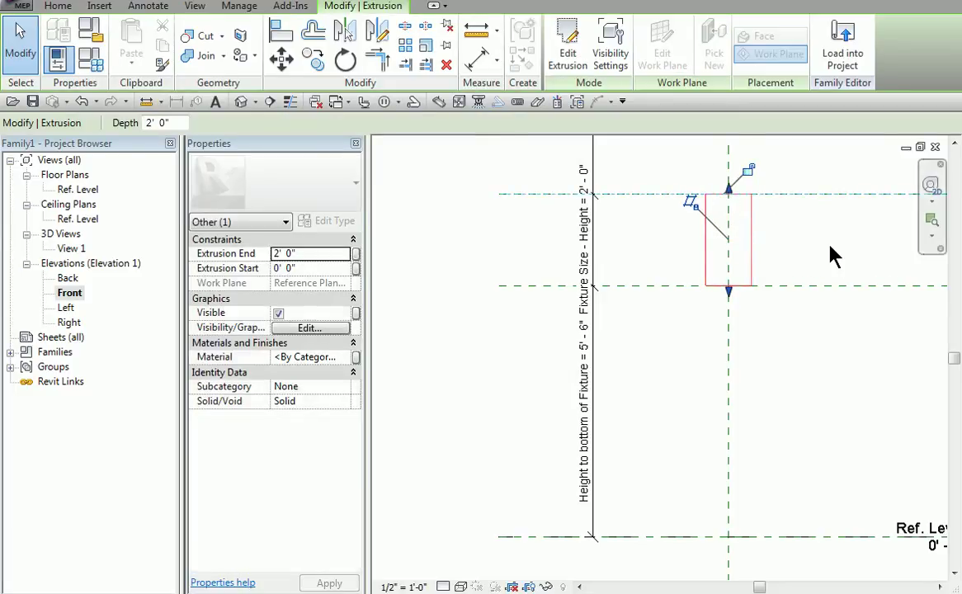
click(815, 455)
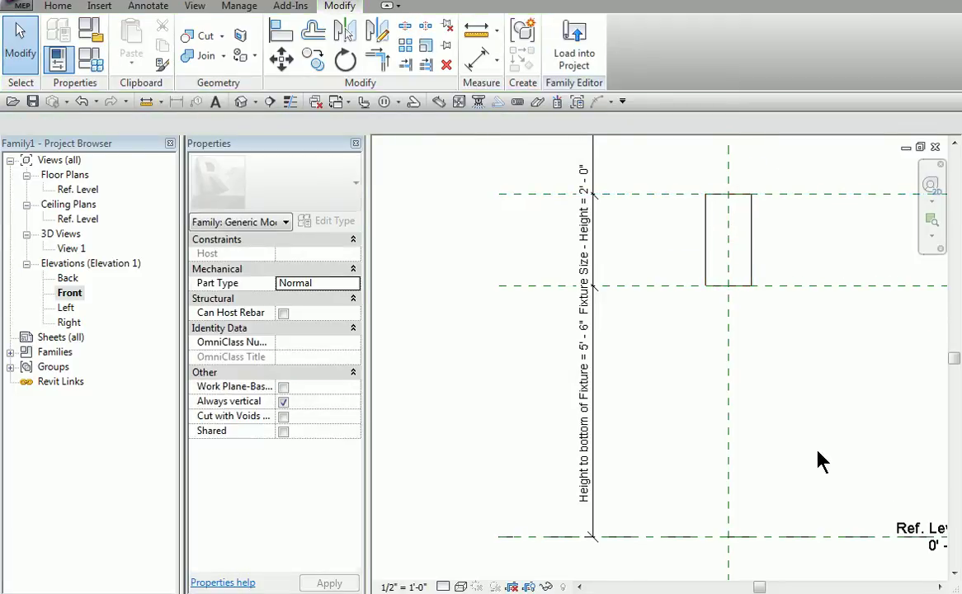
Label the dimension between the "top of fix" and "top of rod" planes with a new instance parameter named "Length of Rod above Fixture".
scroll(818, 451, down, 1)
scroll(820, 457, down, 1)
middle_drag(820, 457, 645, 570)
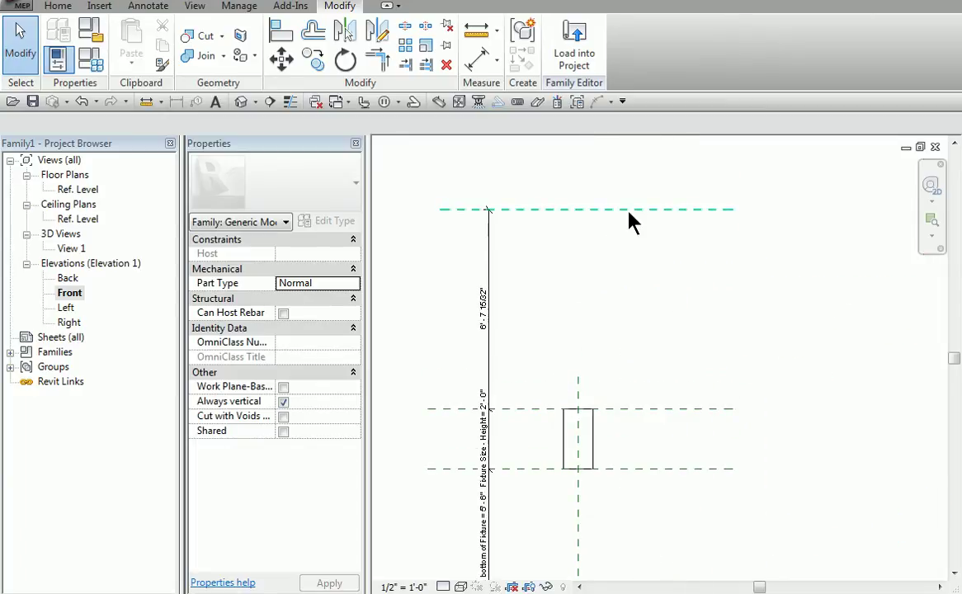
click(485, 307)
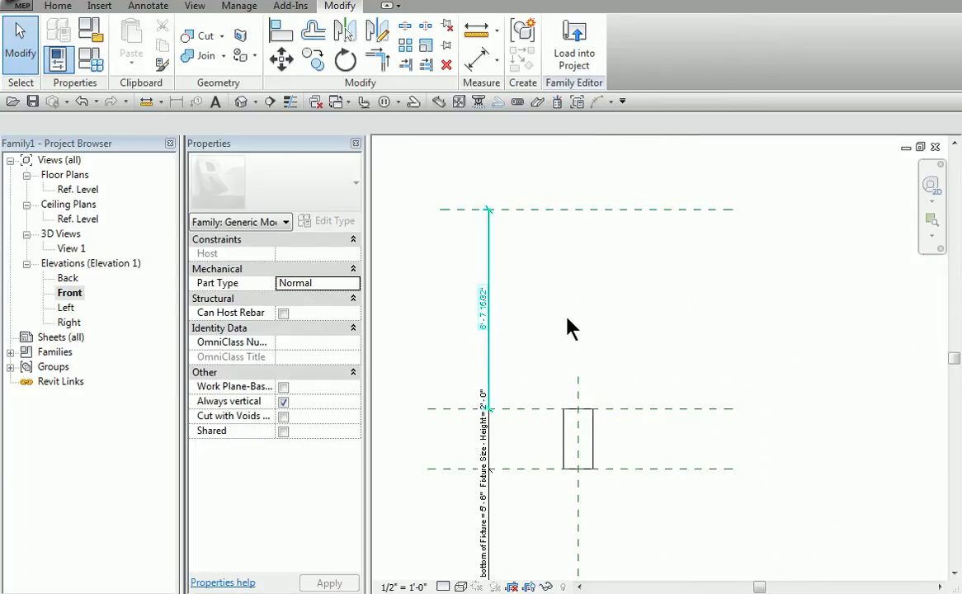
click(393, 124)
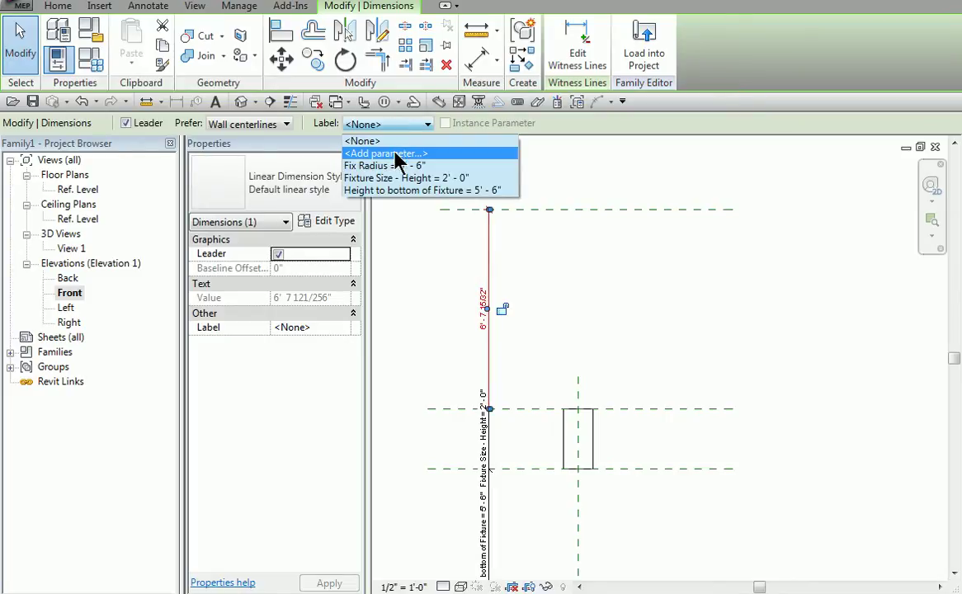
click(388, 153)
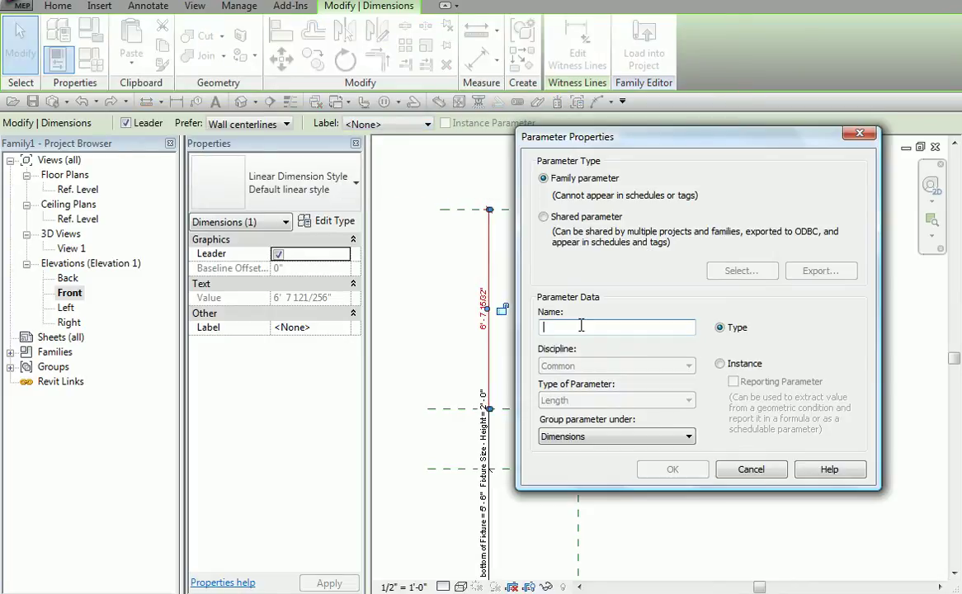
text(Len)
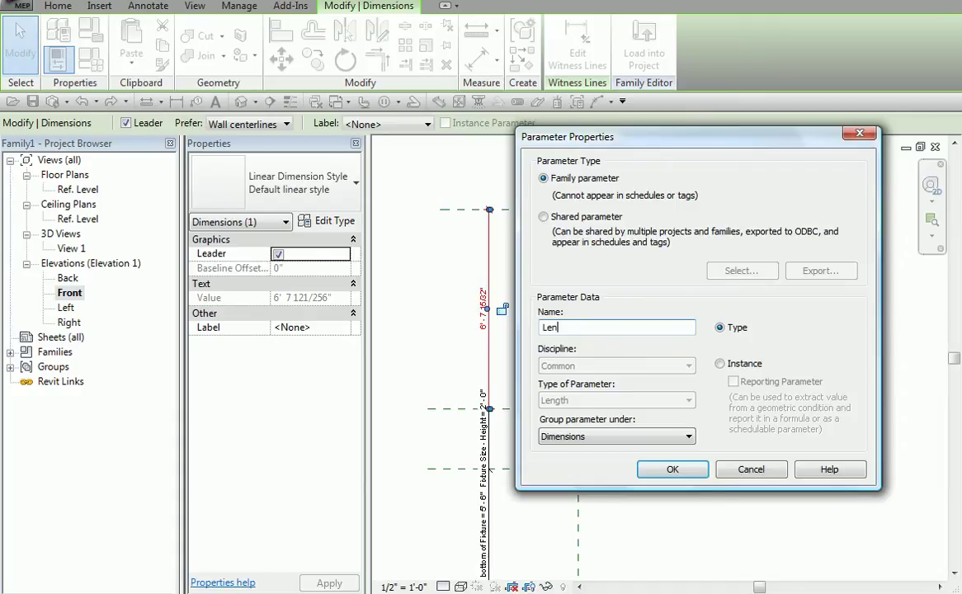
text(gth of Rod above Fixture)
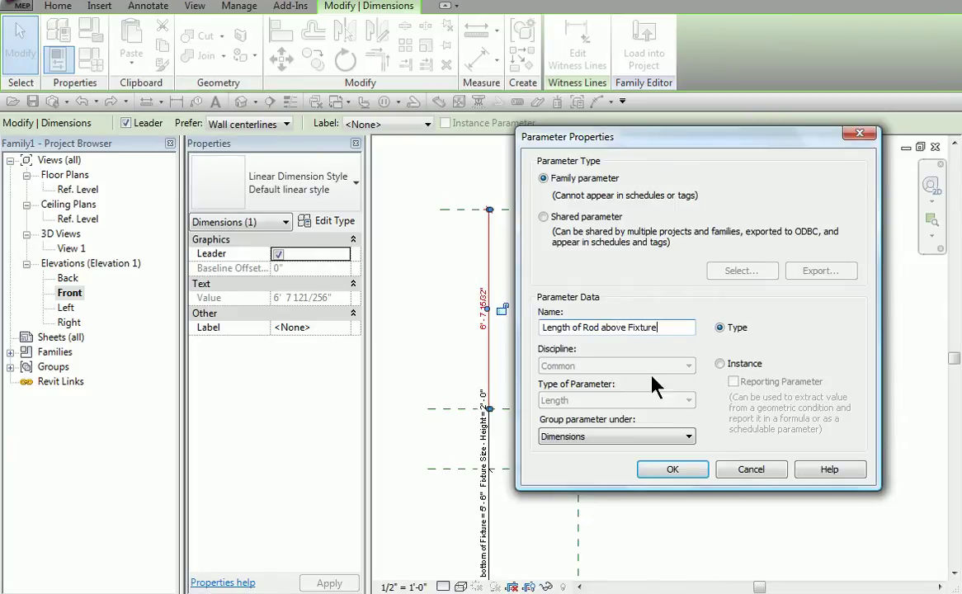
click(721, 364)
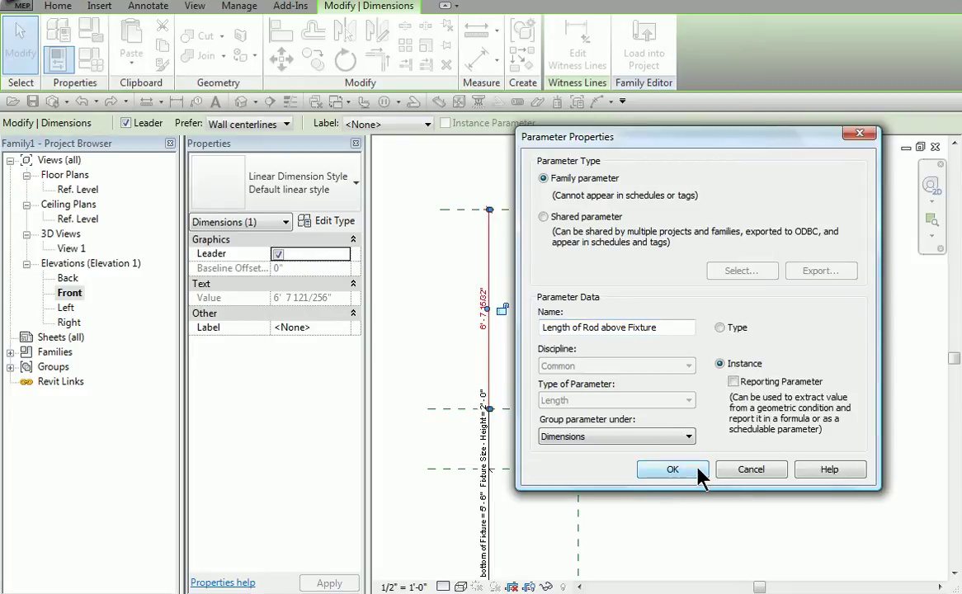
click(697, 471)
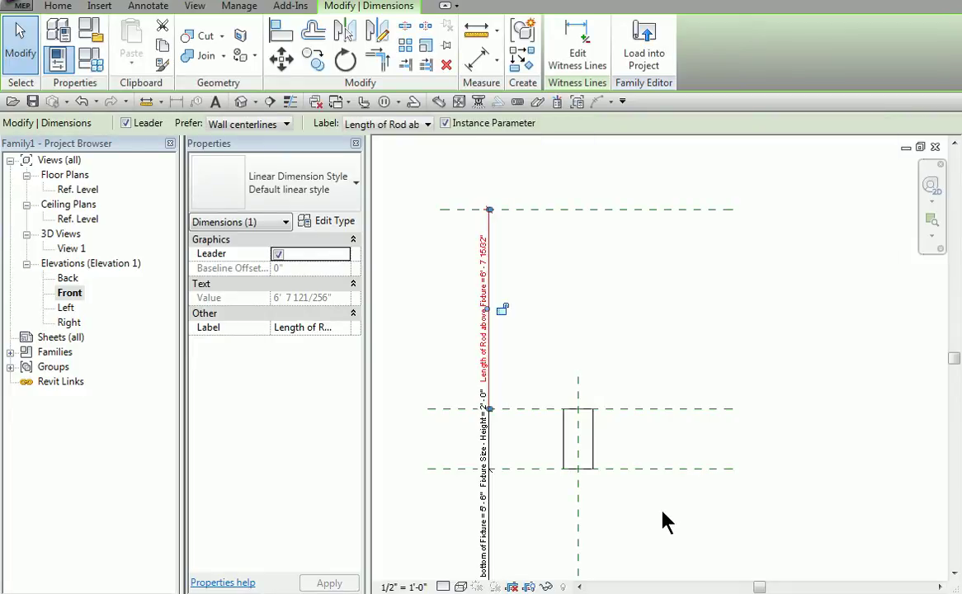
click(667, 522)
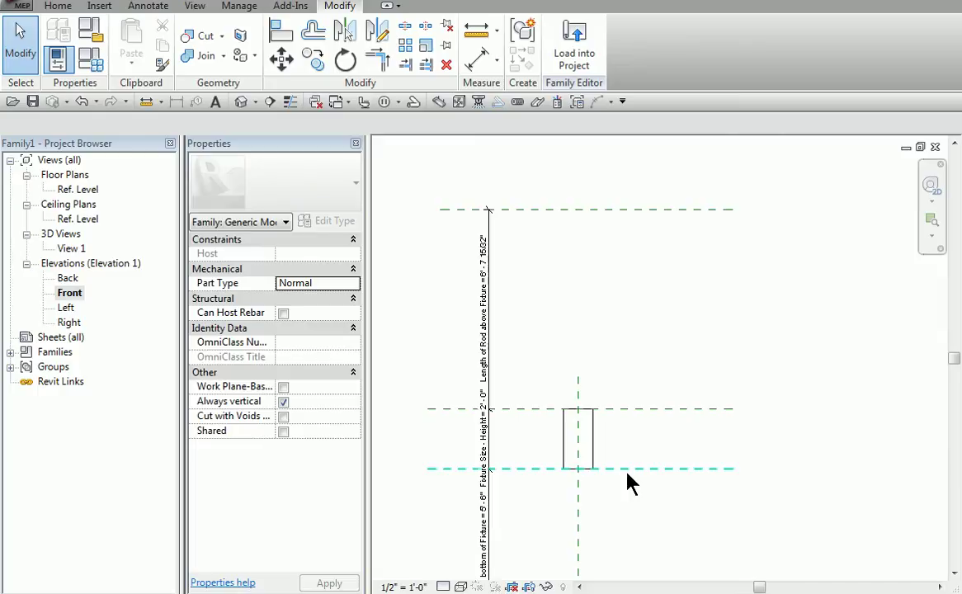
Set the family's "Length of Rod above Fixture" value to 5' 0" and apply it to the model.
scroll(599, 489, down, 1)
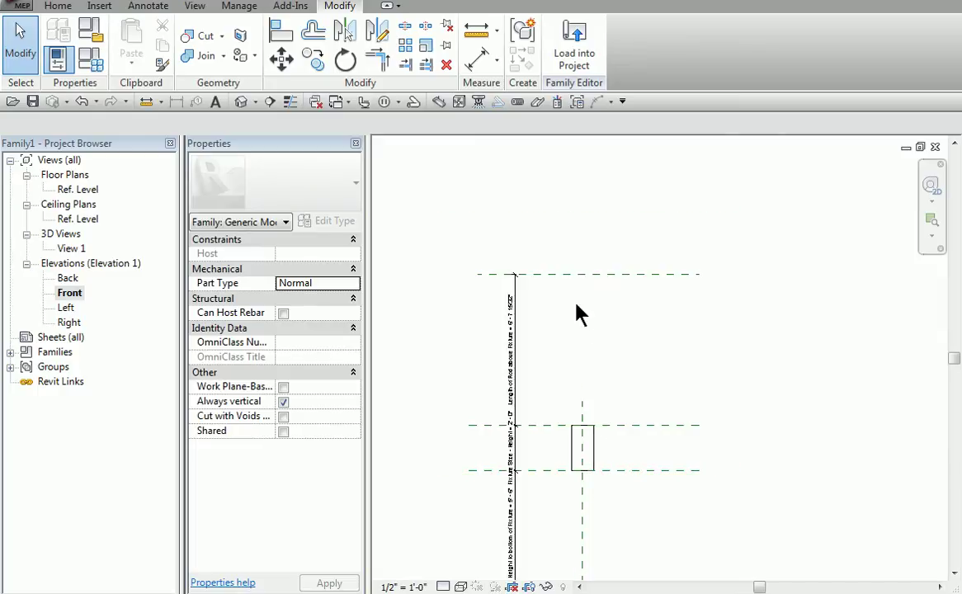
middle_drag(629, 456, 657, 443)
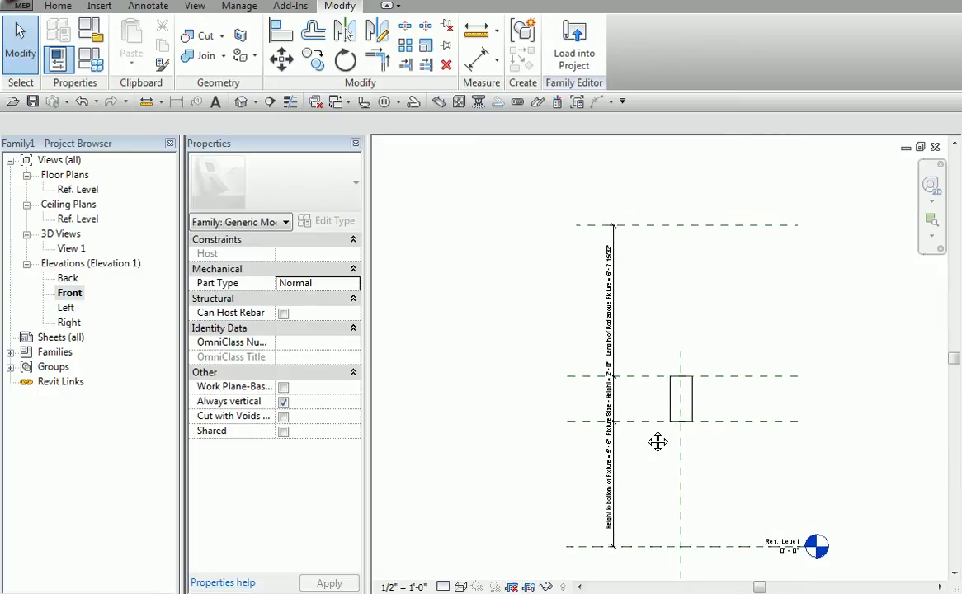
click(91, 59)
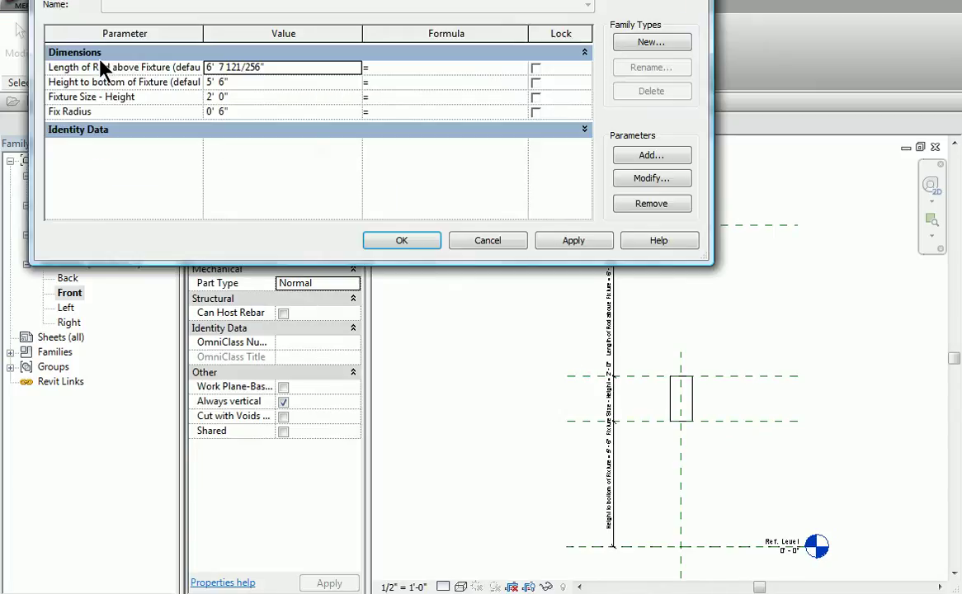
click(281, 68)
text(5)
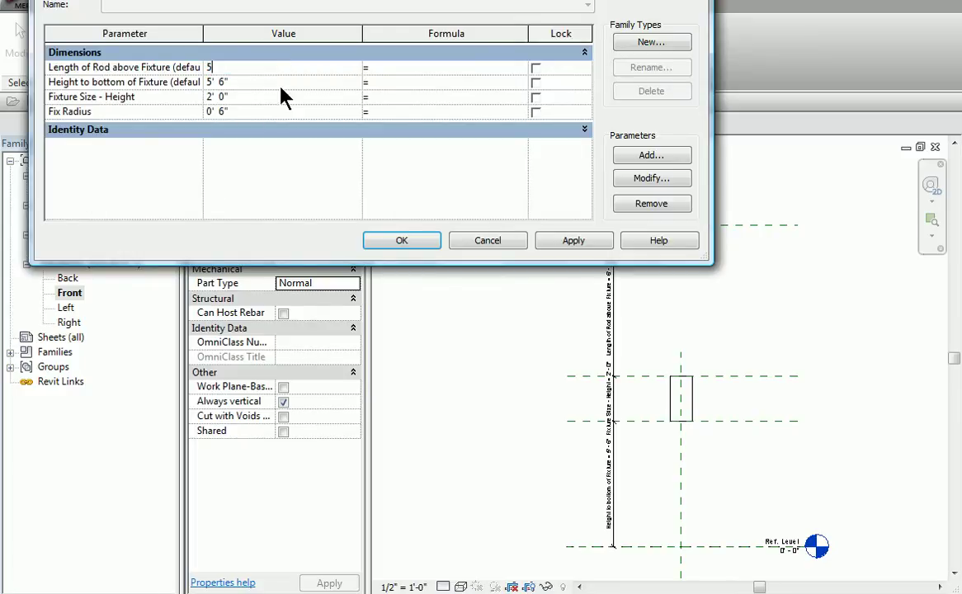
click(561, 244)
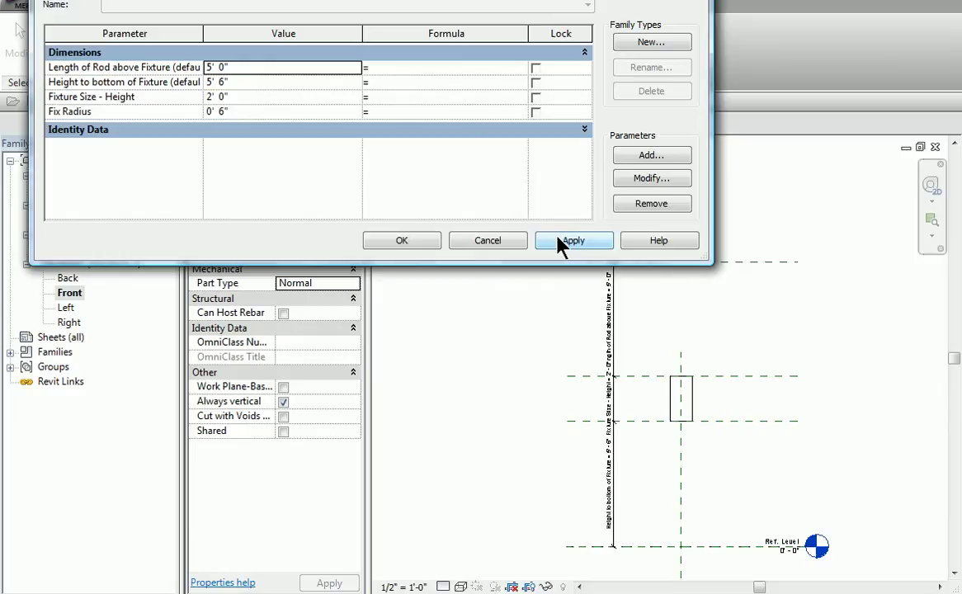
Set "Height to bottom of Fixture" to 4' 6" and apply it, keeping the elevation in sight.
drag(371, 2, 300, 0)
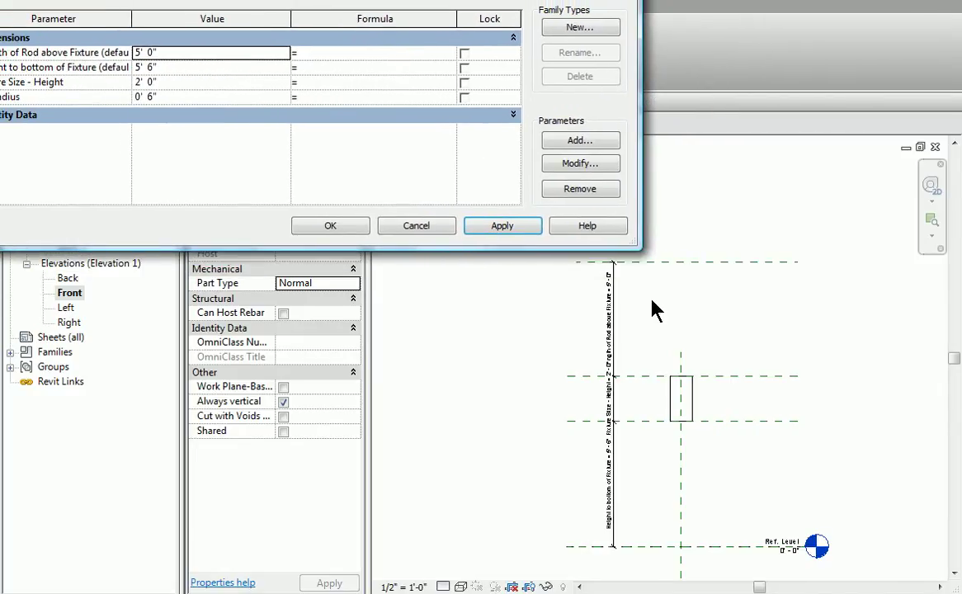
click(147, 67)
double_click(150, 67)
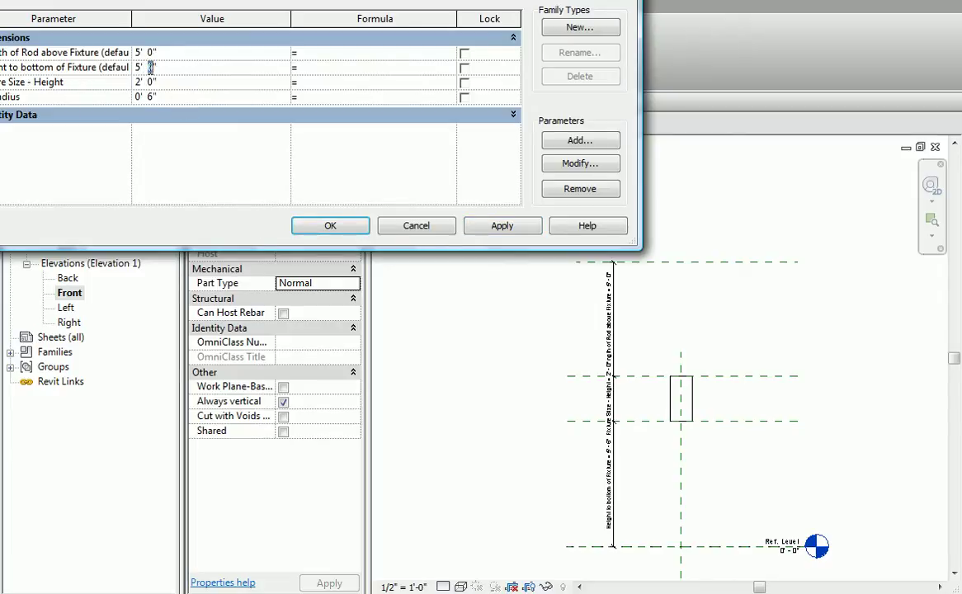
click(138, 66)
key(BackSpace)
text(4)
click(503, 225)
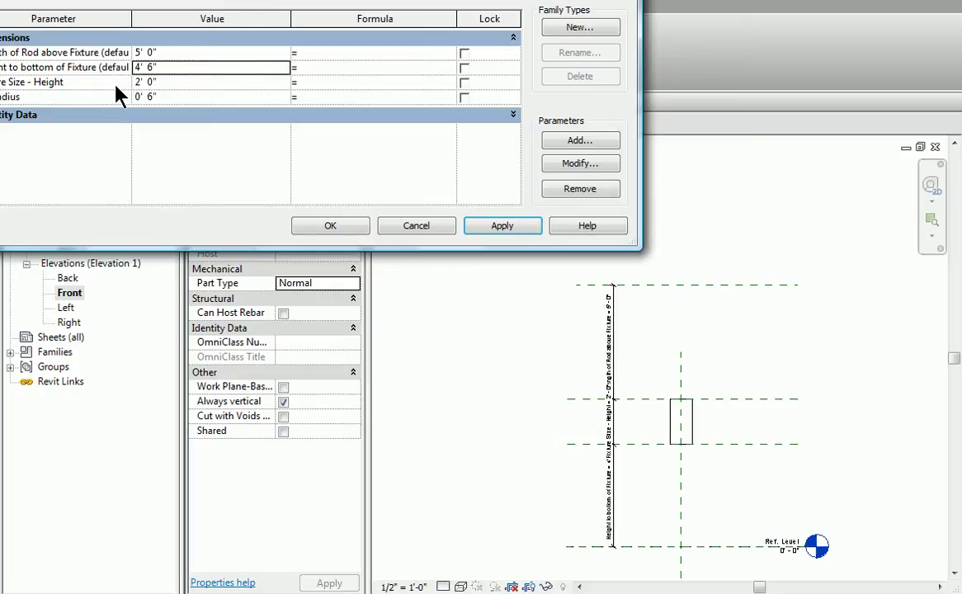
Set "Fixture Size - Height" to 1' 0" and apply it to the fixture.
double_click(138, 83)
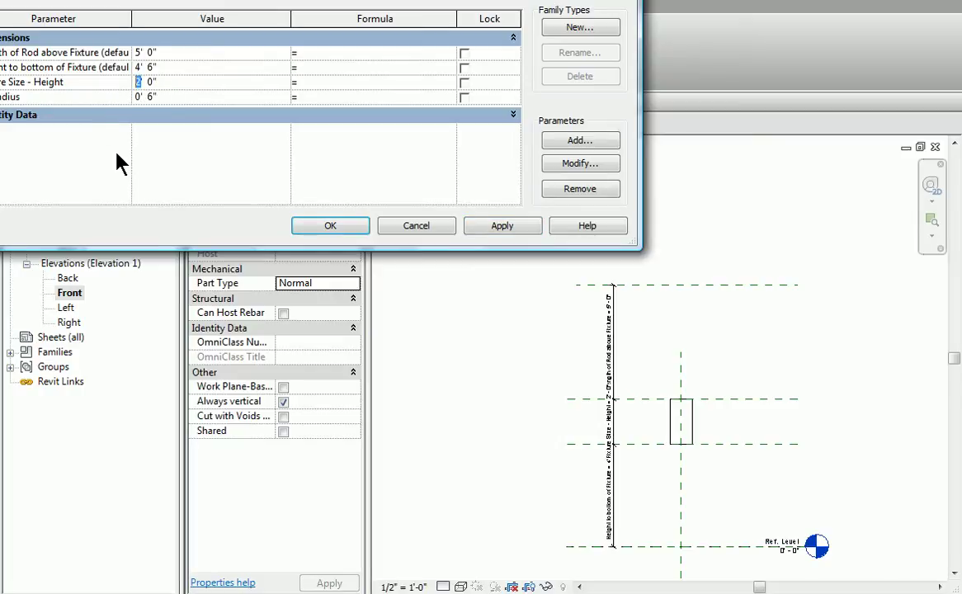
text(1)
click(501, 225)
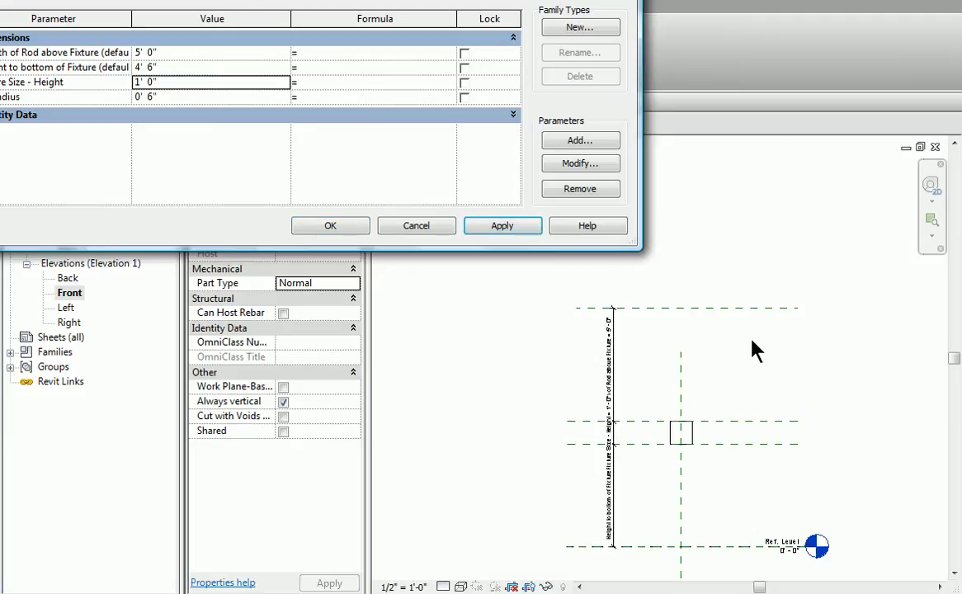
Set "Fix Radius" to 1' 6", apply it, and accept the family type values.
click(153, 98)
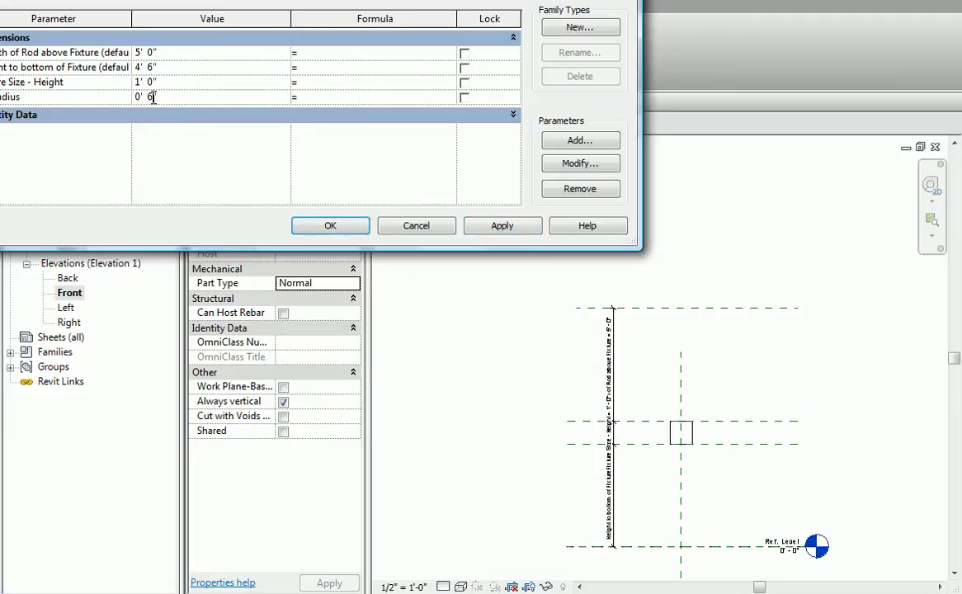
drag(141, 97, 128, 97)
text(1)
click(503, 227)
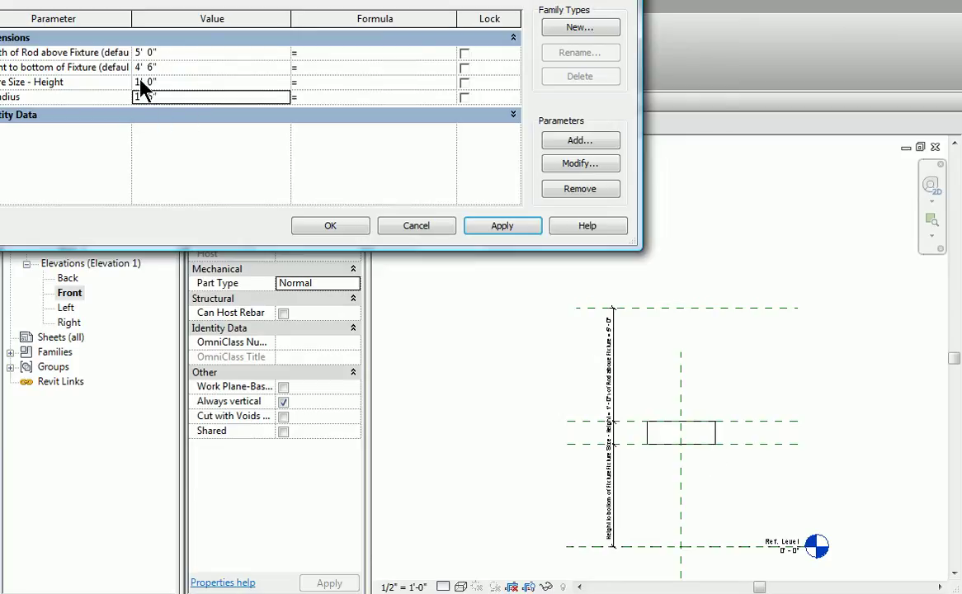
drag(166, 0, 221, 22)
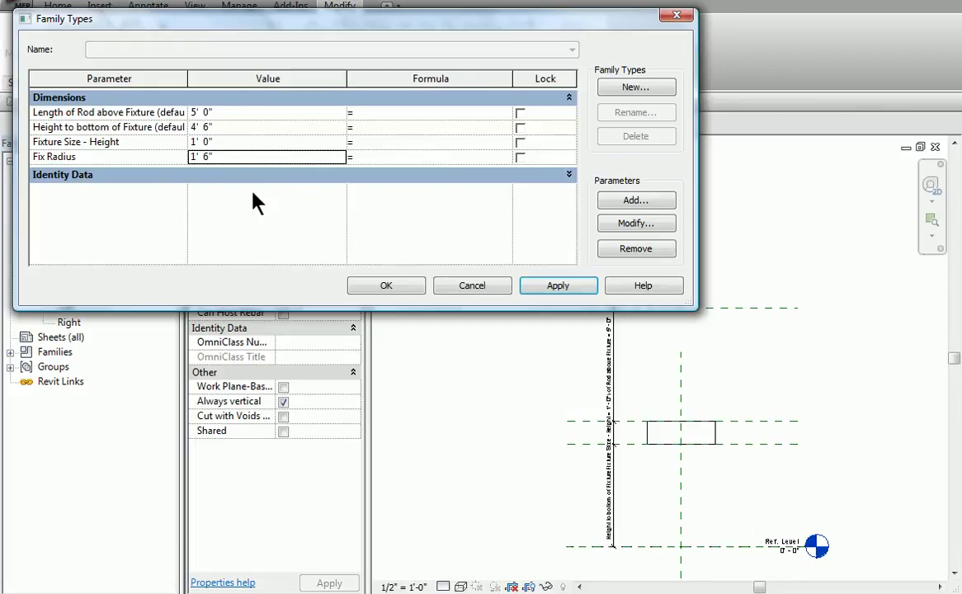
click(379, 285)
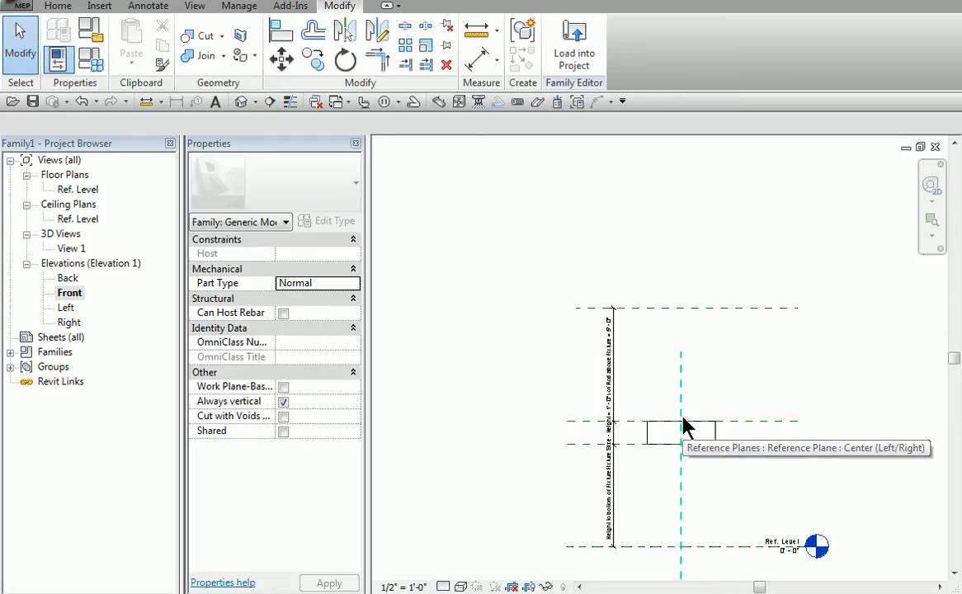
Open the Ref. Level floor plan, set the work plane to the "top of fix" reference plane, and check the current work plane.
click(86, 190)
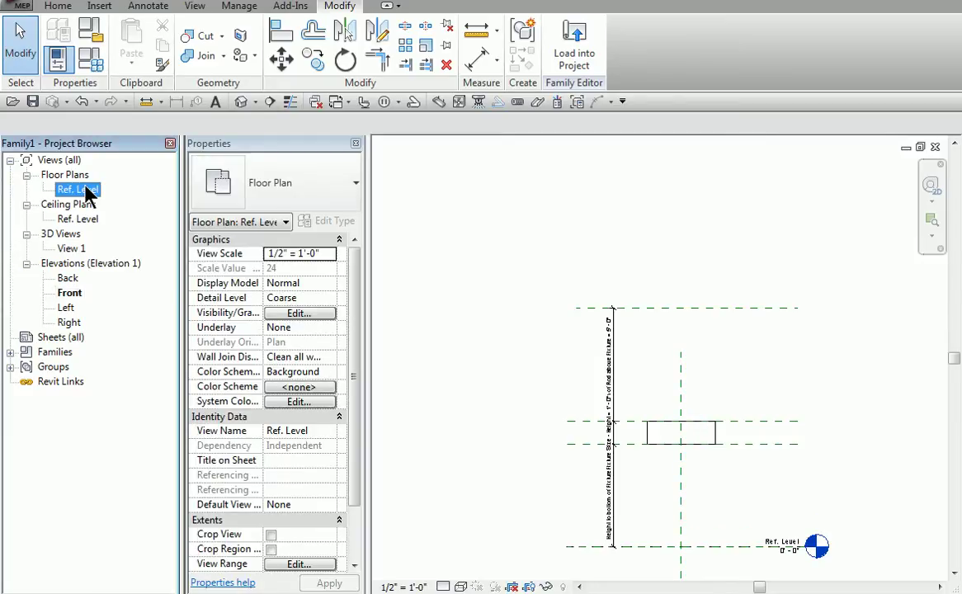
double_click(86, 190)
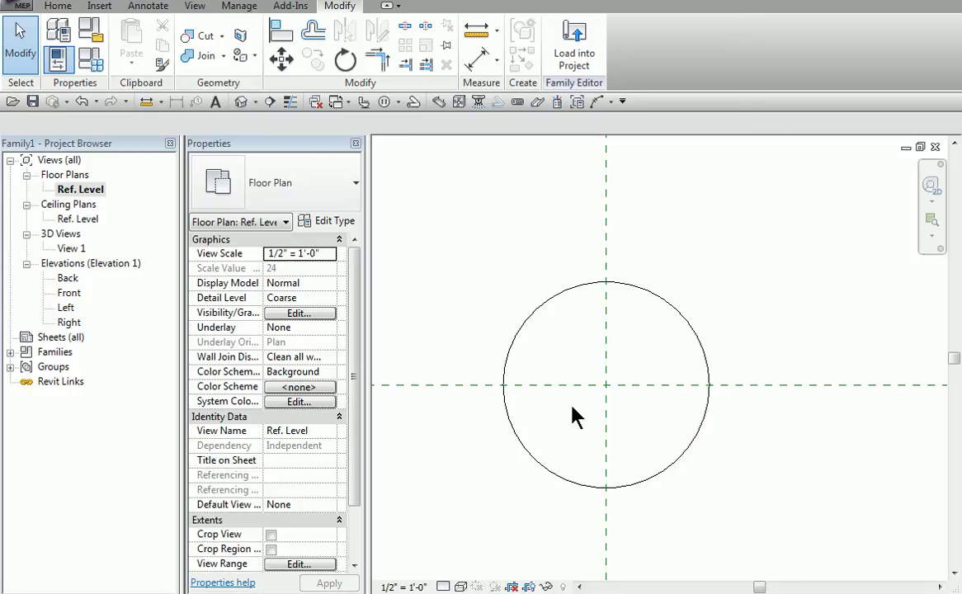
click(52, 8)
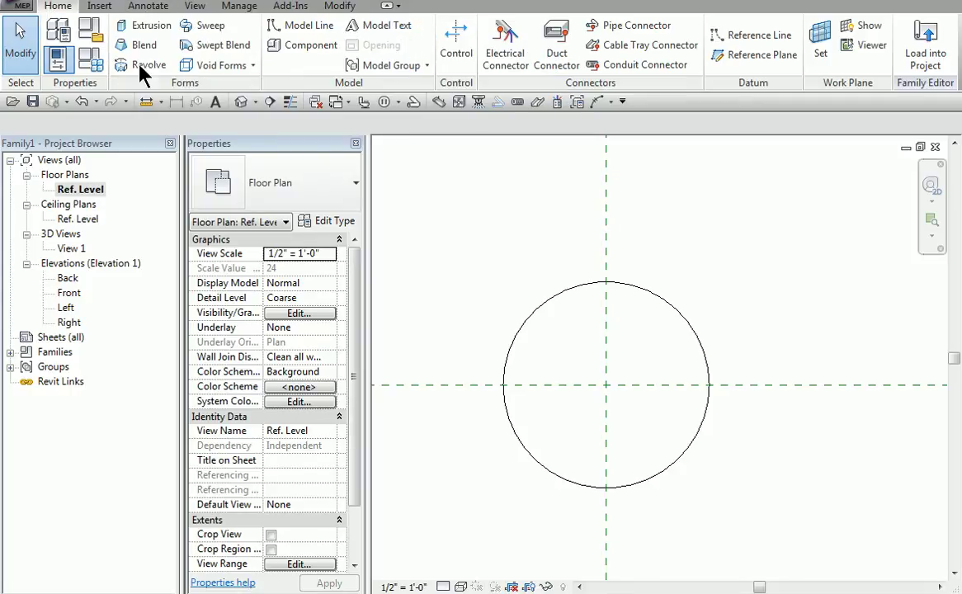
click(821, 56)
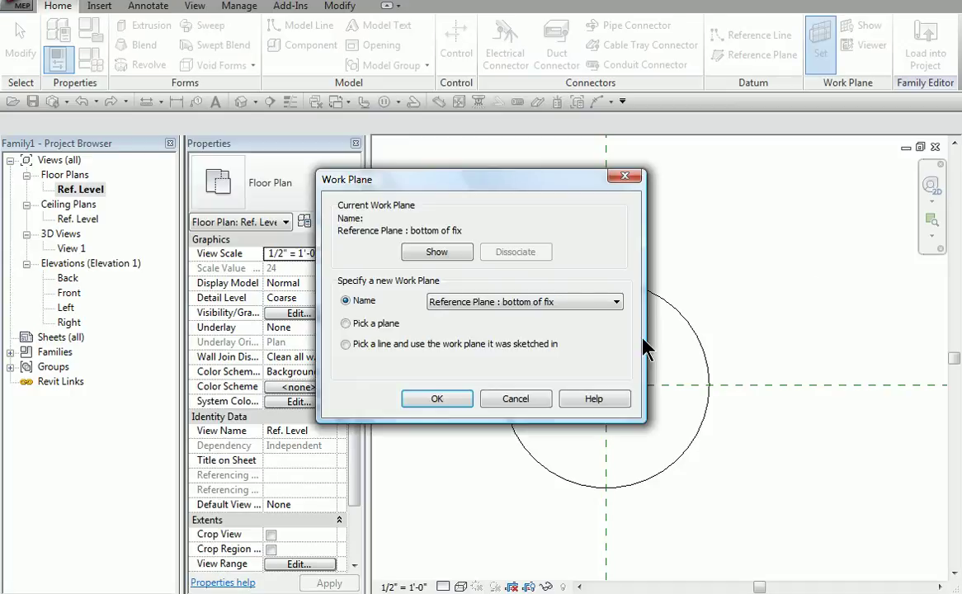
click(617, 304)
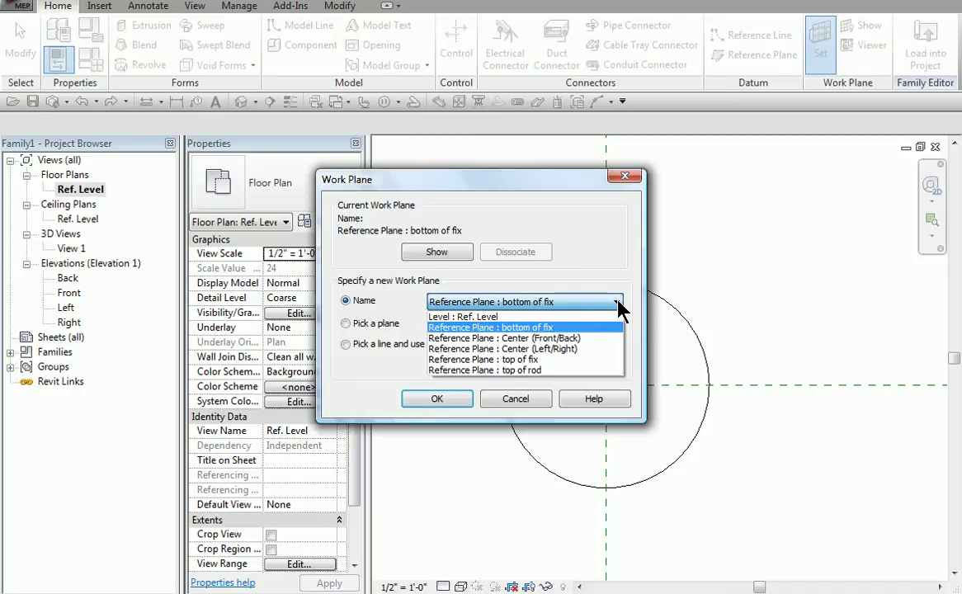
click(565, 359)
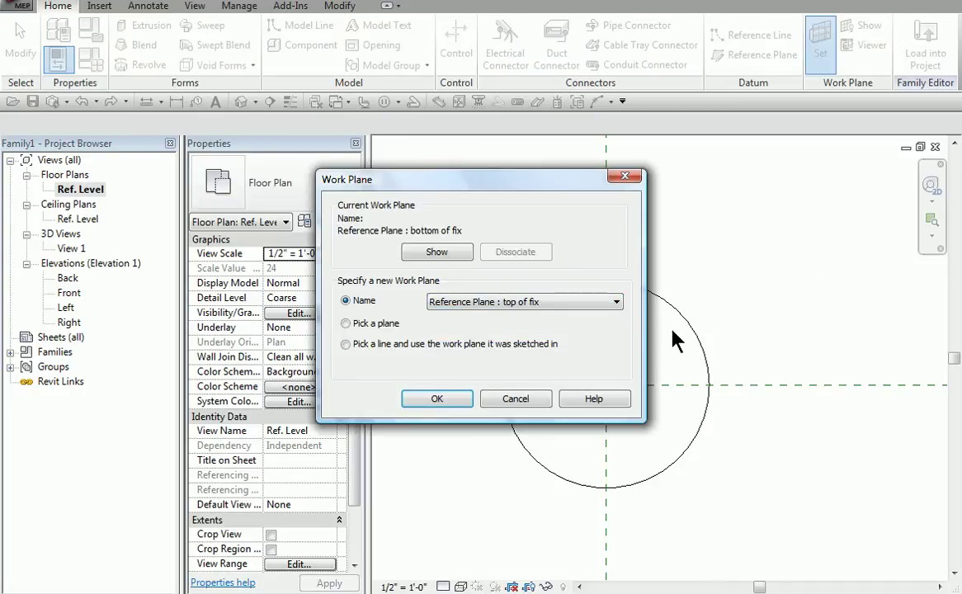
click(445, 401)
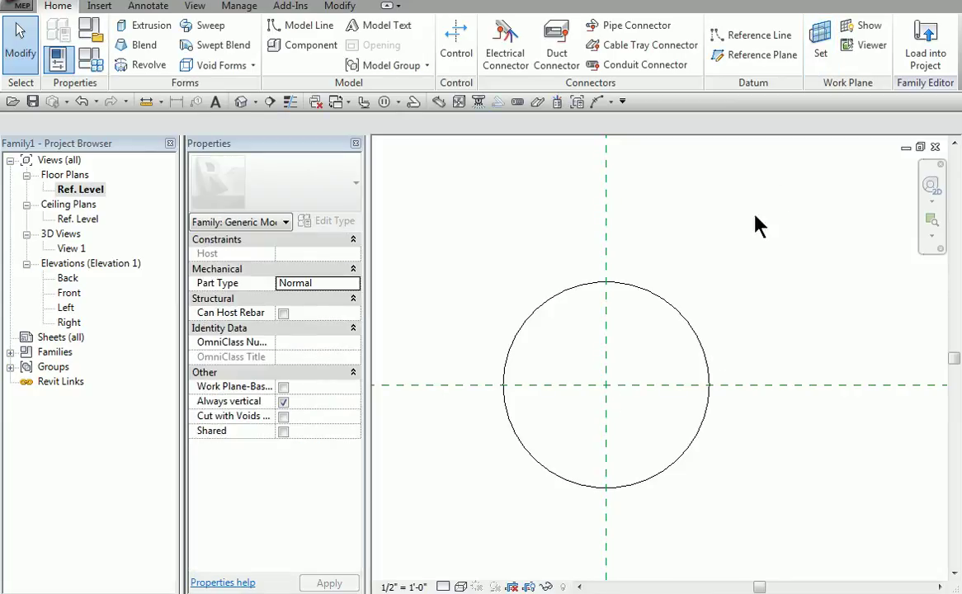
click(819, 43)
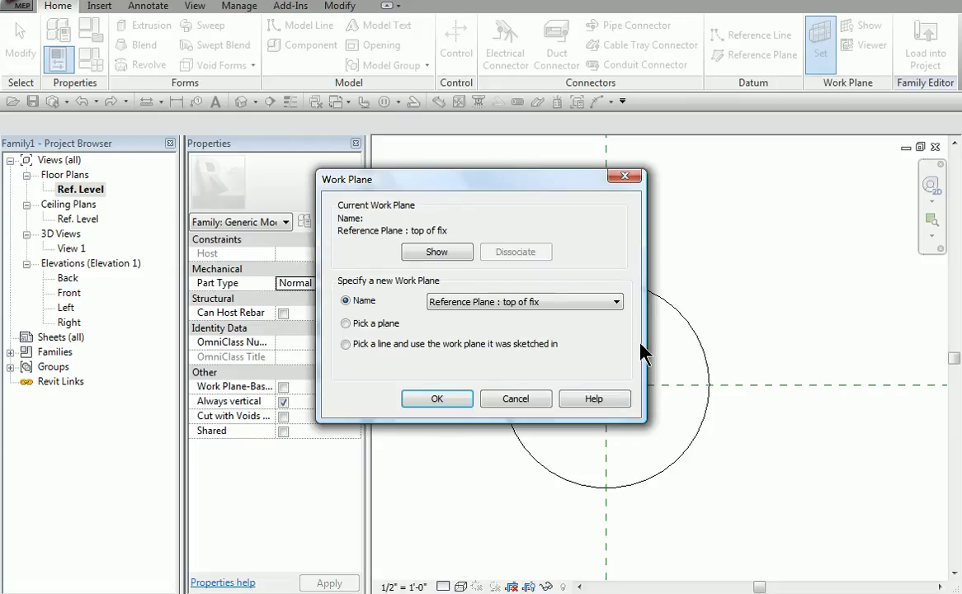
click(445, 398)
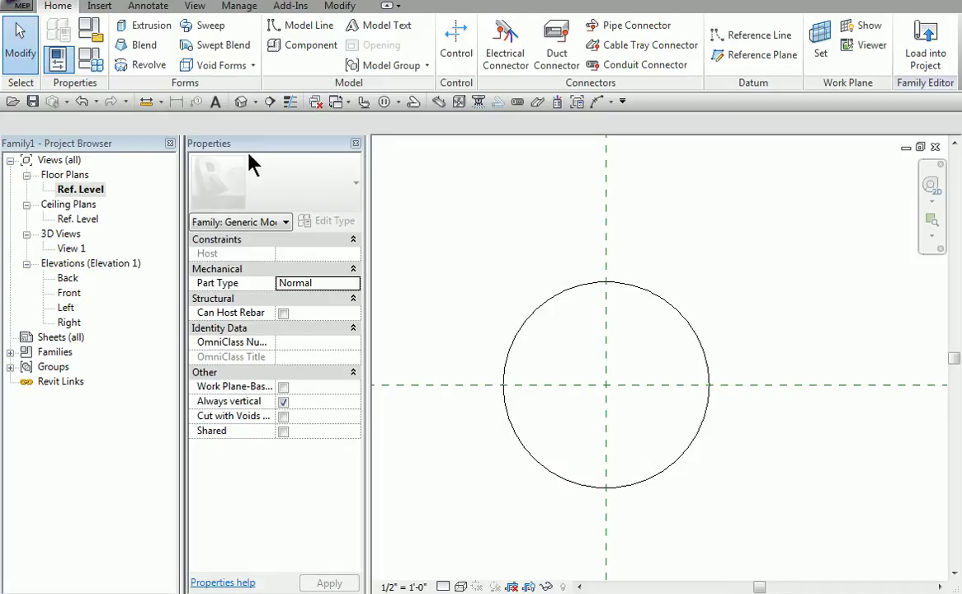
Start an extrusion and sketch a circle of about 1/2" radius centred on the intersection of the reference planes.
click(136, 24)
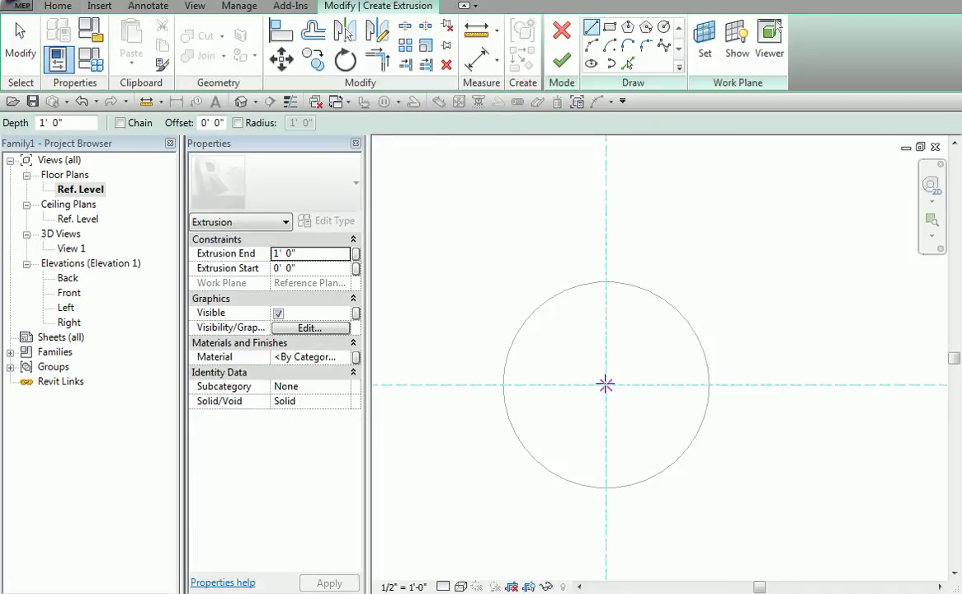
click(605, 384)
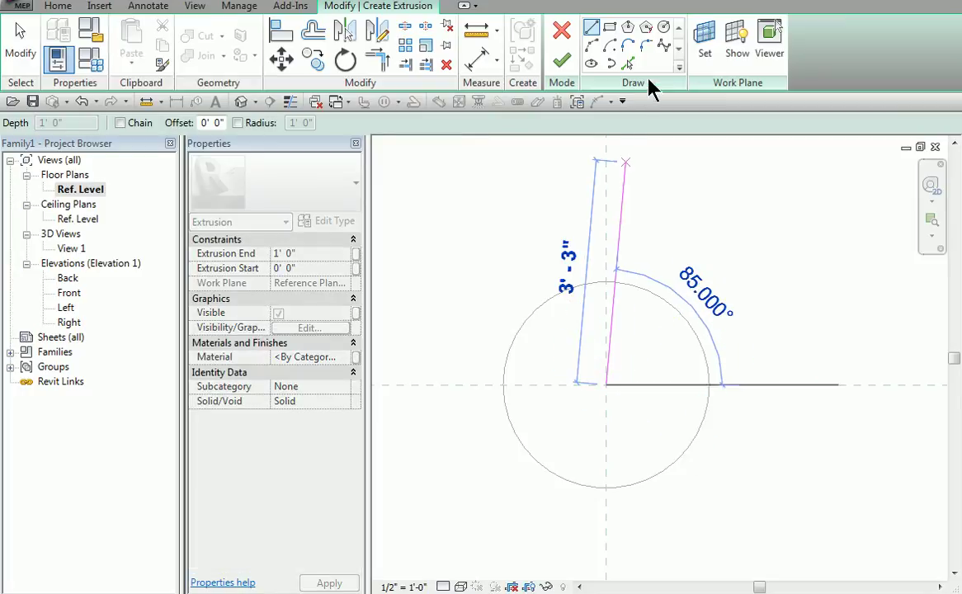
click(664, 28)
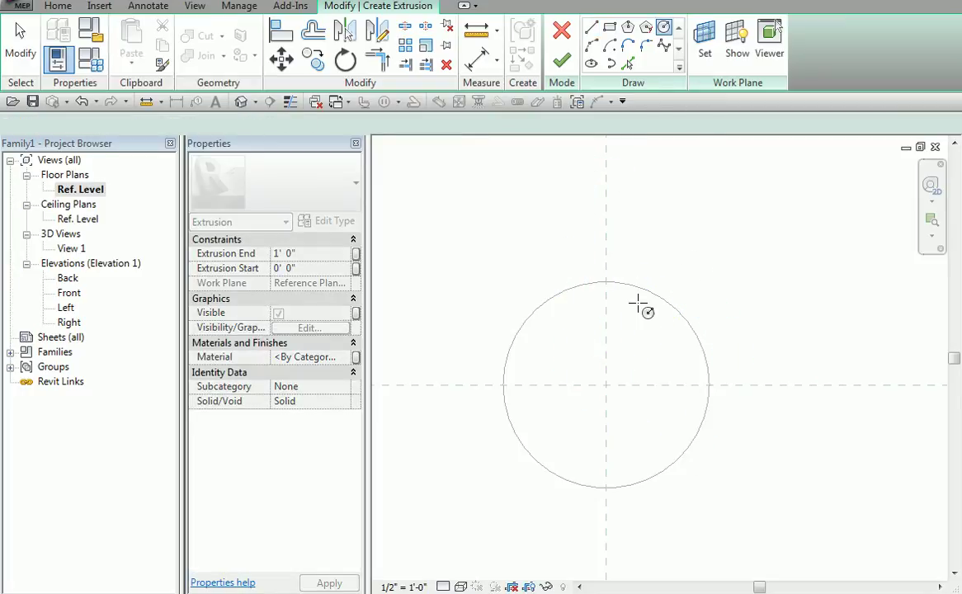
click(606, 384)
scroll(612, 375, up, 6)
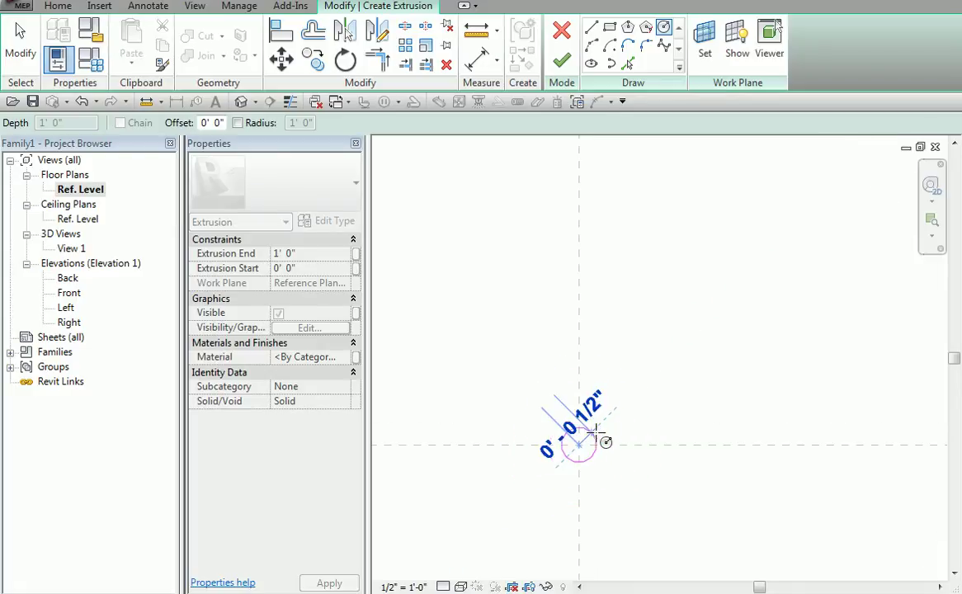
click(599, 434)
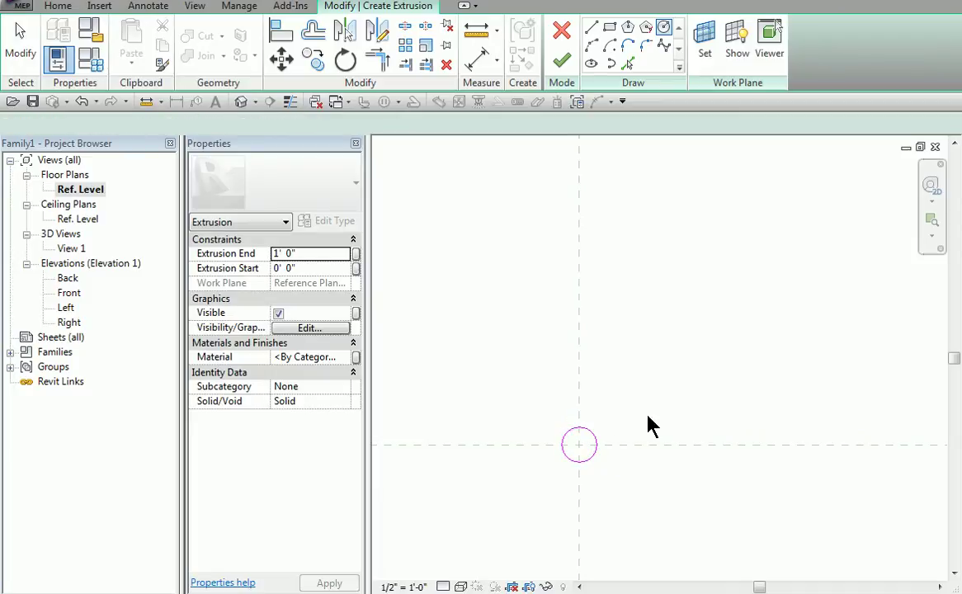
key(Escape)
Turn the temporary radius dimension of the small rod circle into a permanent dimension.
scroll(612, 435, up, 4)
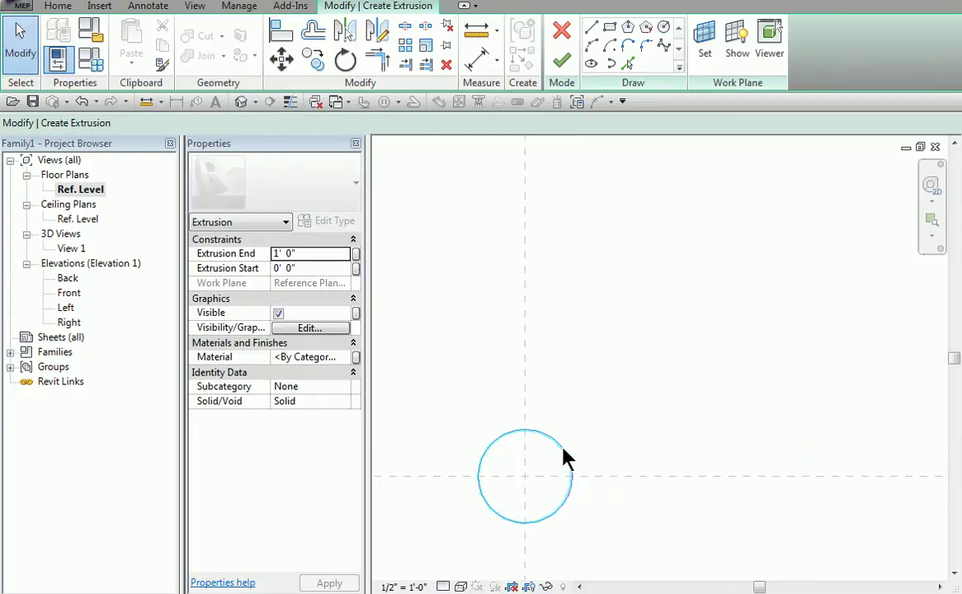
click(565, 458)
click(514, 503)
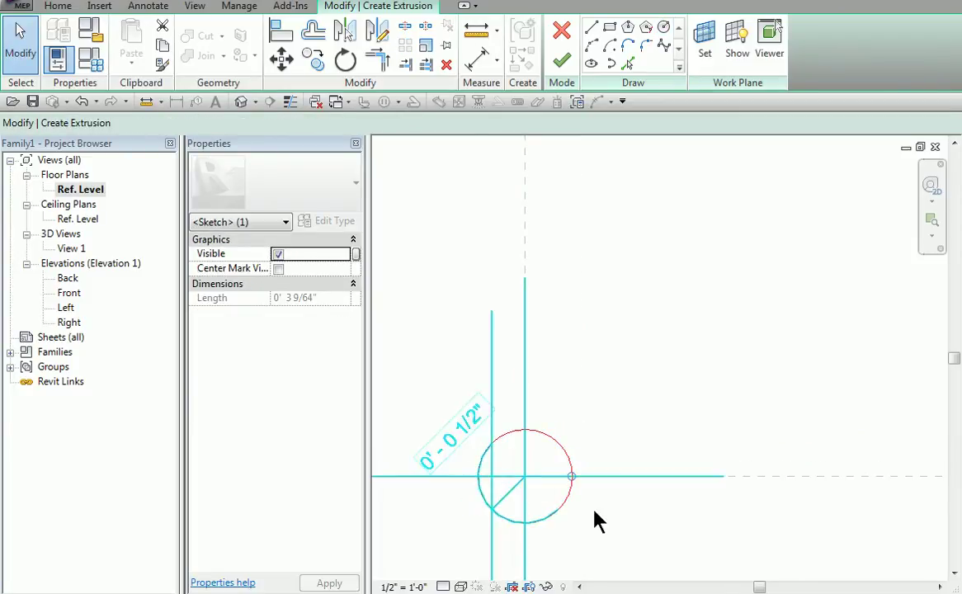
scroll(660, 389, down, 3)
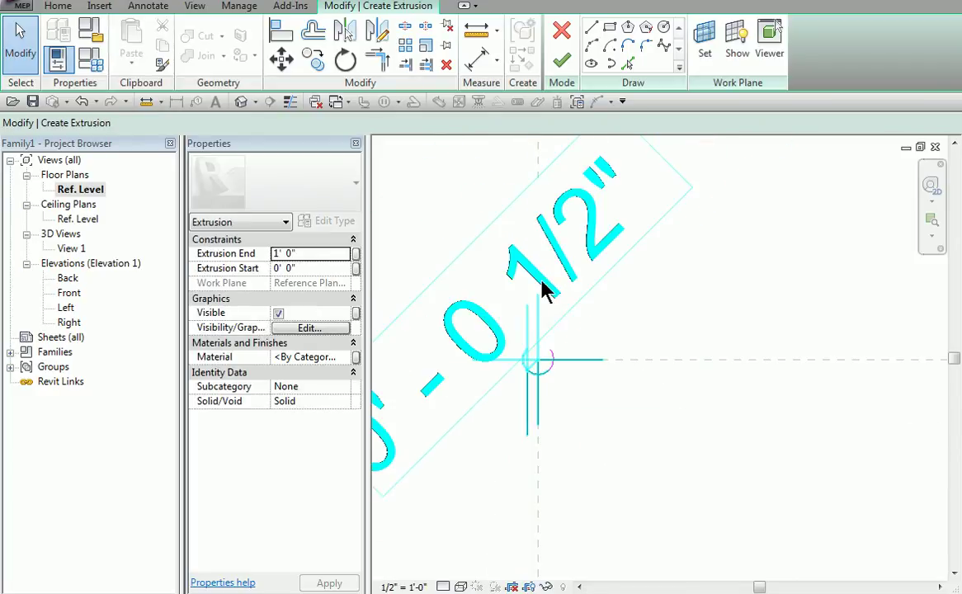
Label the rod circle's radius dimension with a new type-based family parameter named "Rod Radius", grouped under Dimensions.
click(678, 348)
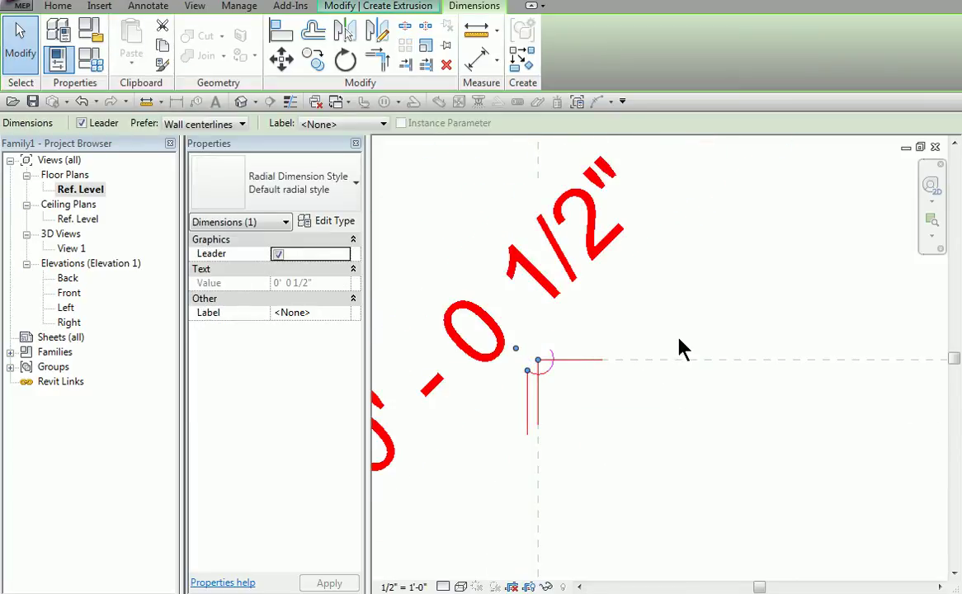
click(383, 124)
click(384, 155)
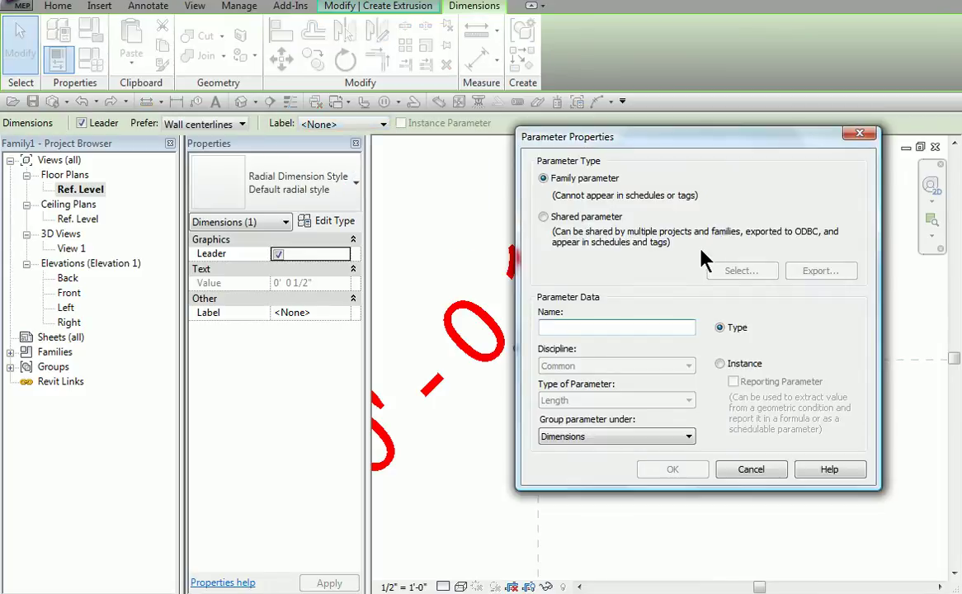
text(rOD)
key(BackSpace)
key(BackSpace)
key(BackSpace)
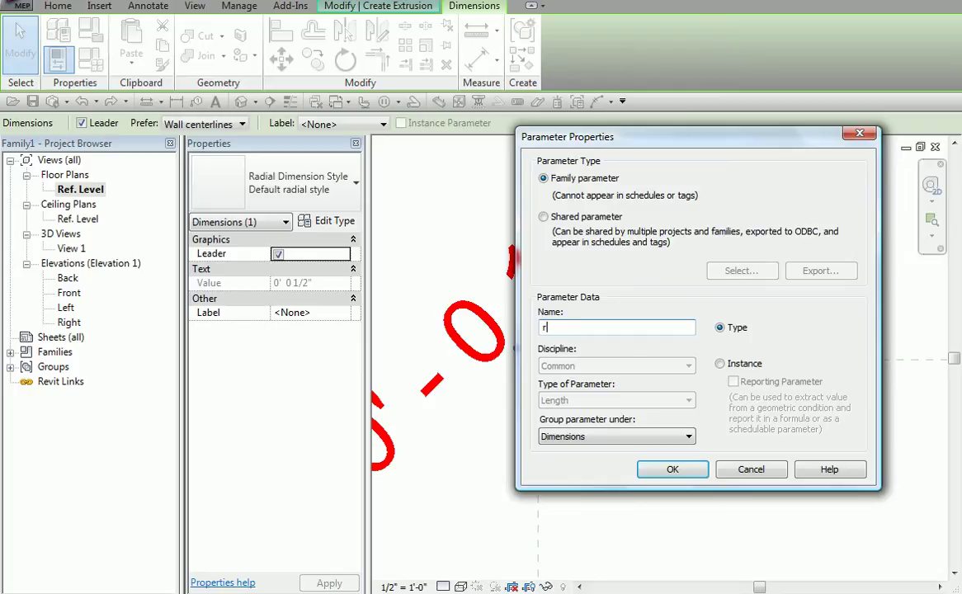
text(Rod Radiu)
click(656, 472)
key(Escape)
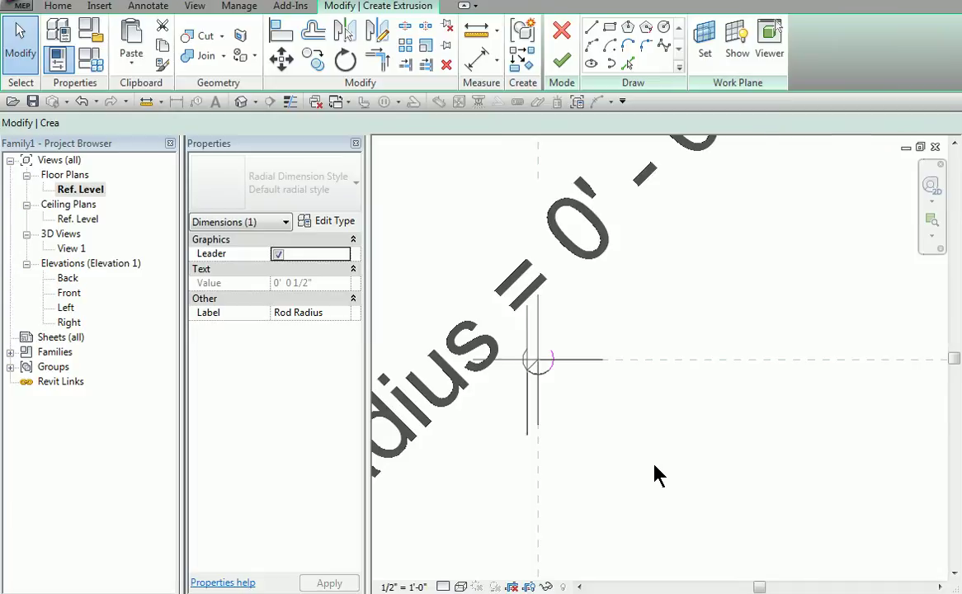
Finish the rod extrusion sketch and deselect the extrusion.
scroll(656, 472, down, 2)
scroll(666, 437, down, 2)
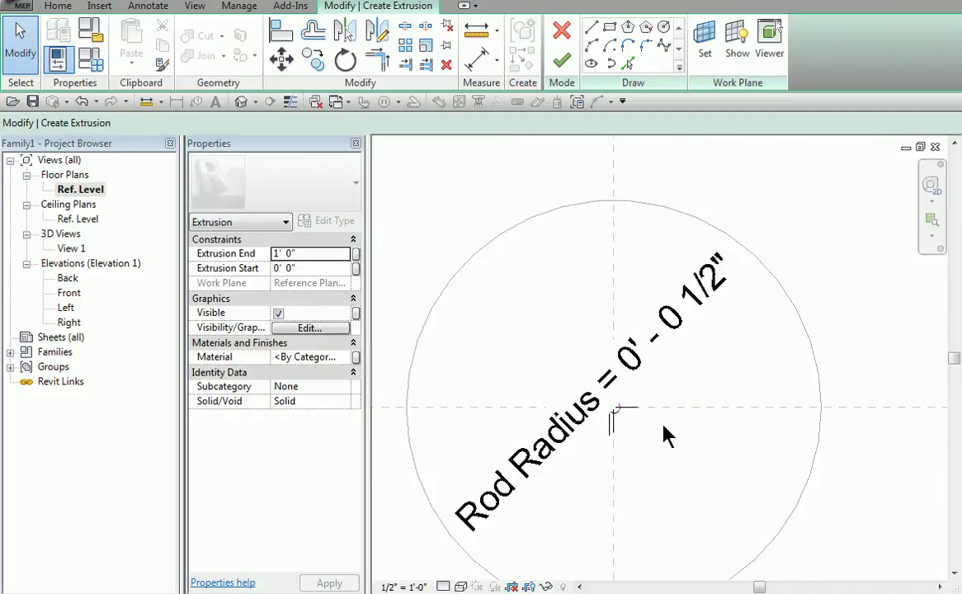
scroll(666, 437, up, 3)
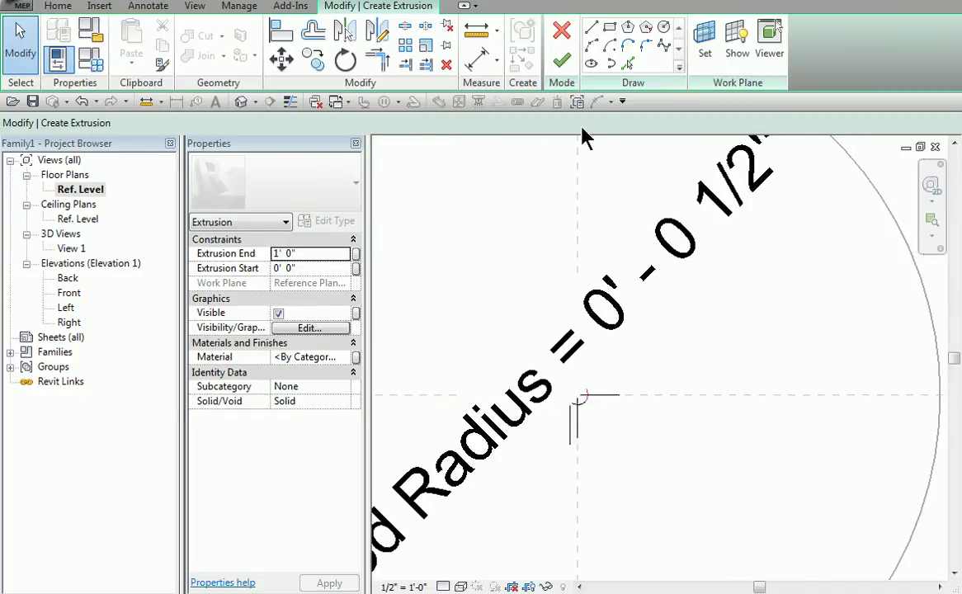
click(561, 60)
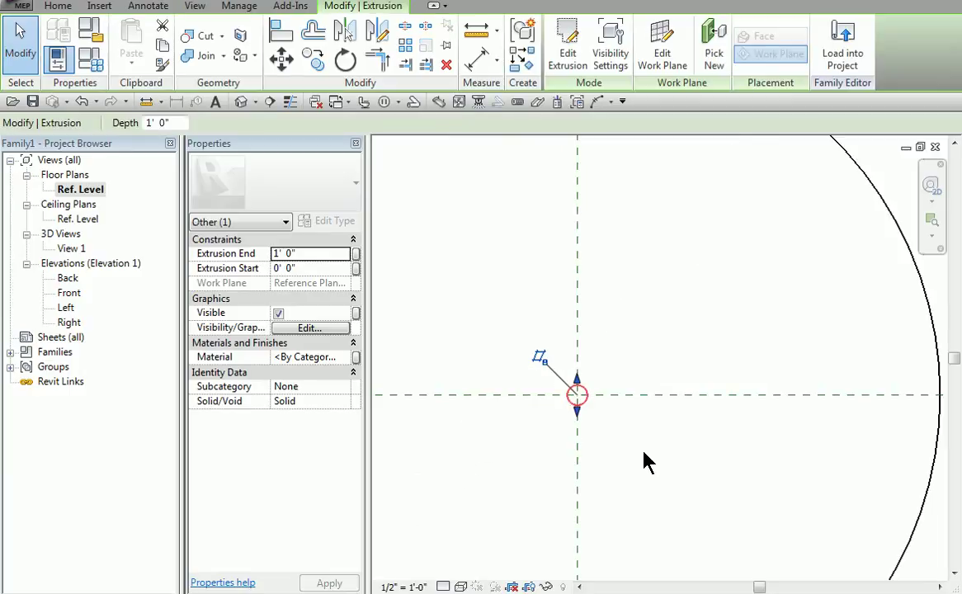
click(647, 462)
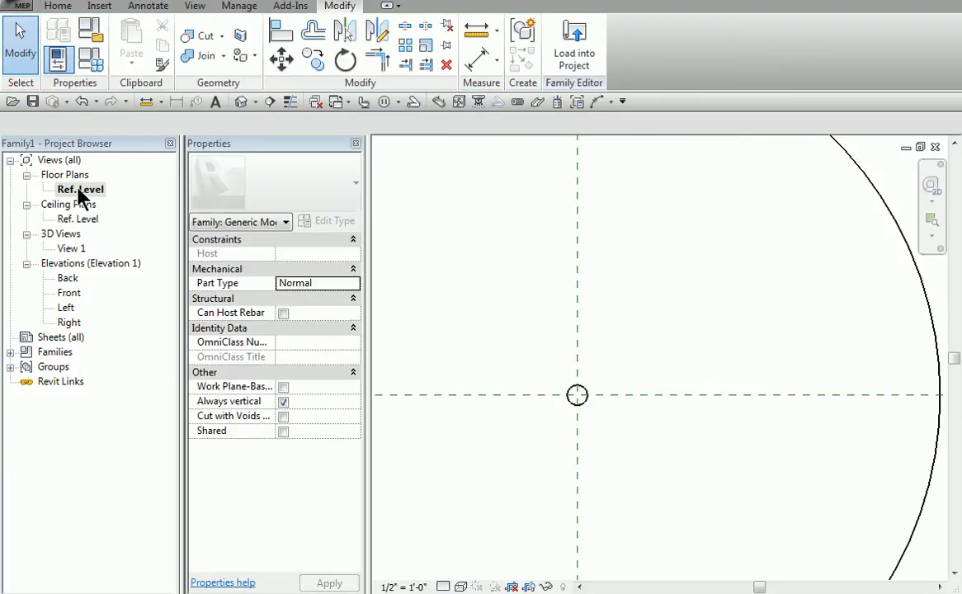
In the Front elevation, stretch the top of the rod extrusion up to the uppermost reference plane.
double_click(70, 293)
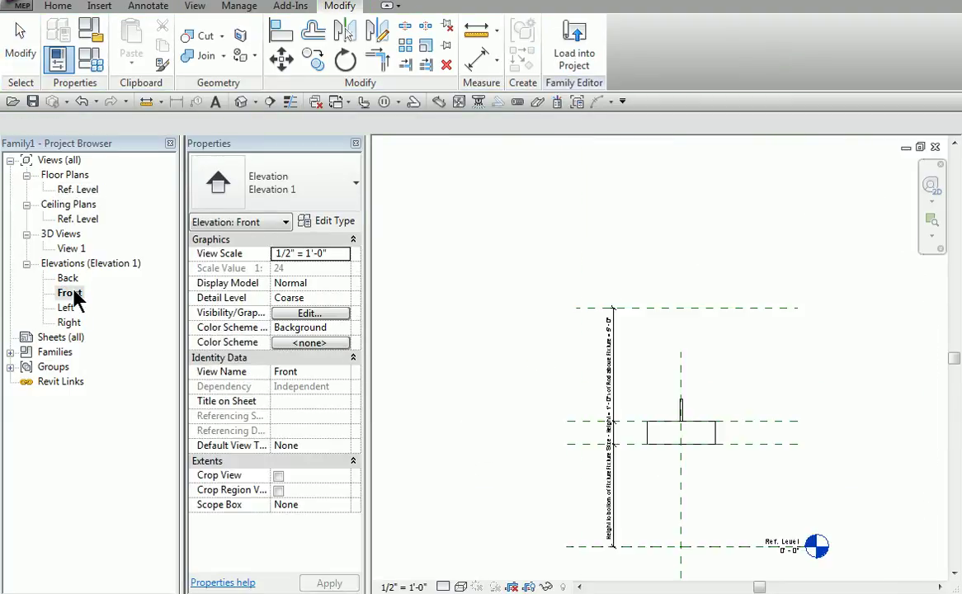
scroll(678, 380, up, 3)
click(684, 429)
drag(684, 414, 690, 263)
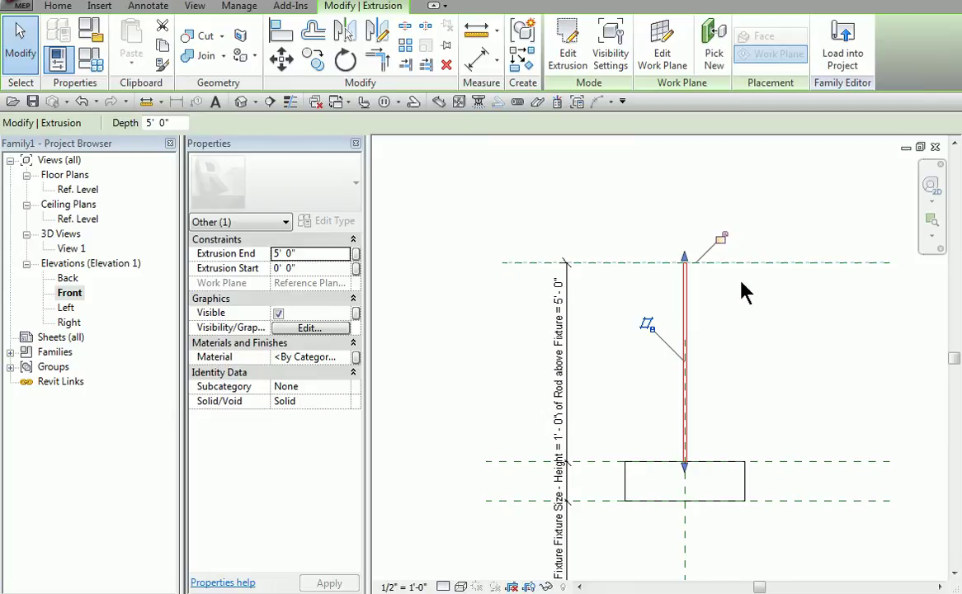
click(776, 404)
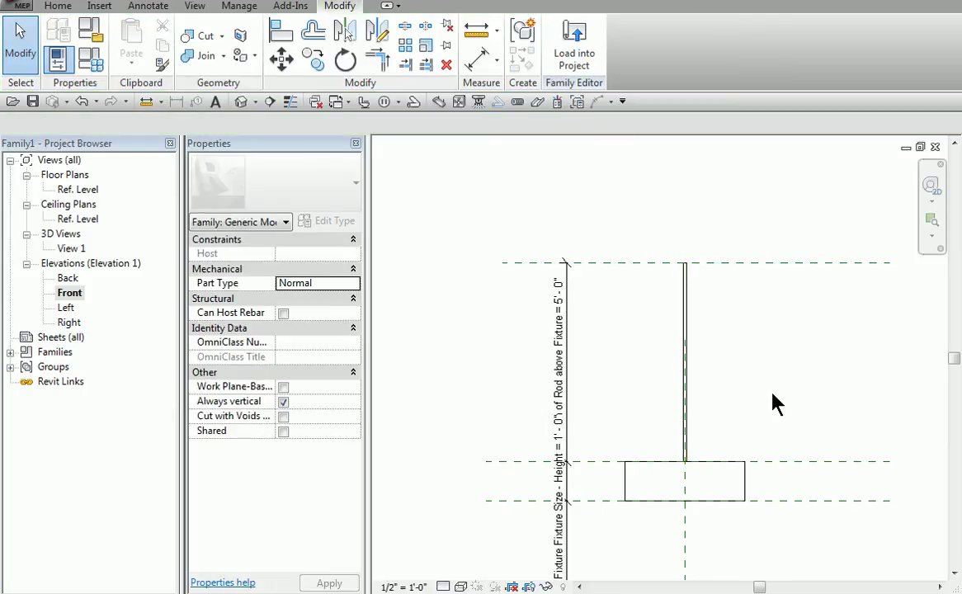
Open the default 3D view and examine the rod and fixture up close.
scroll(775, 404, down, 2)
mouse_move(782, 412)
middle_down()
mouse_move(651, 285)
mouse_move(678, 353)
middle_up()
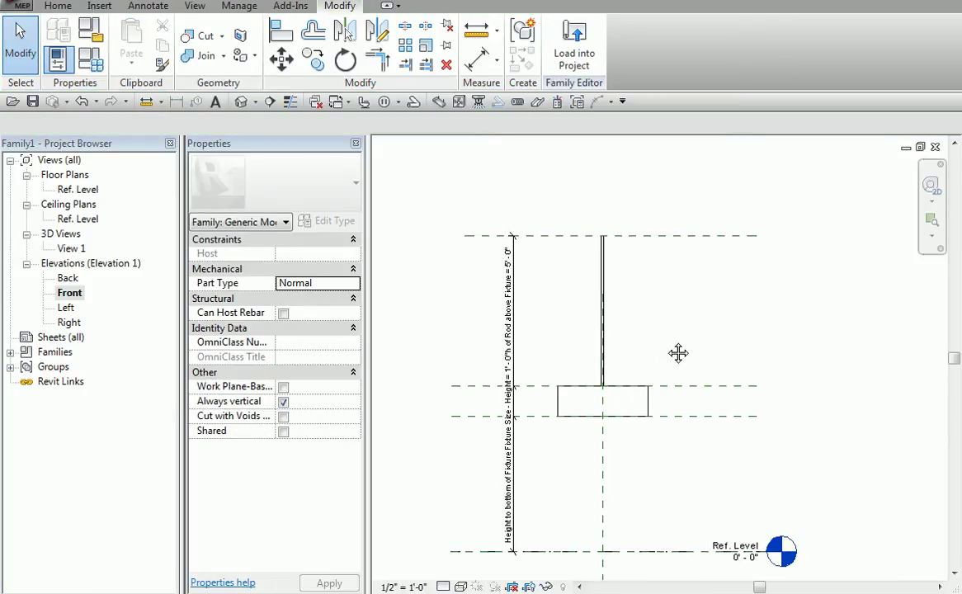
click(243, 102)
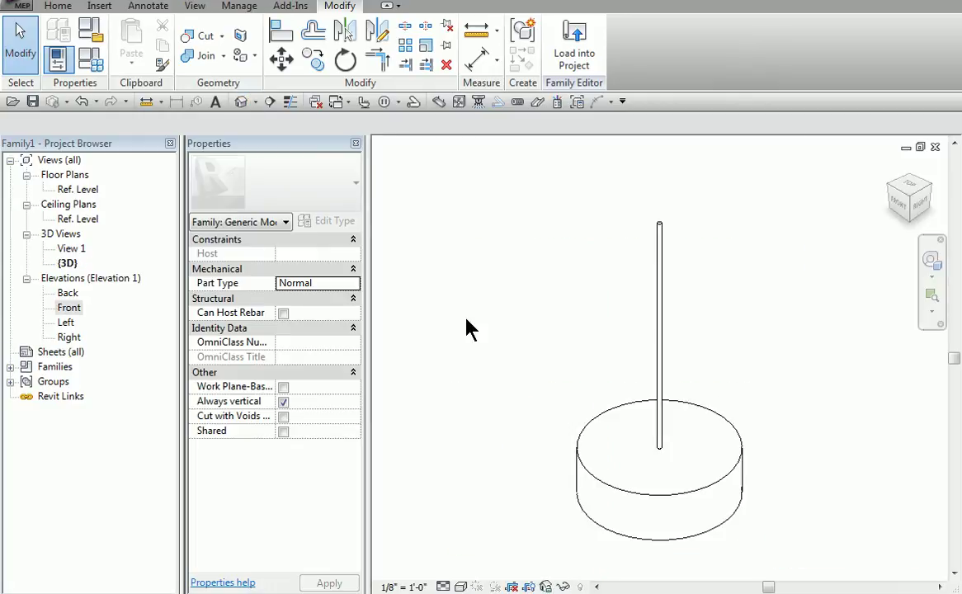
scroll(555, 417, up, 3)
middle_drag(556, 414, 464, 386)
Set the family's "Fix Radius" to 0' 6" and accept the family type values.
click(89, 58)
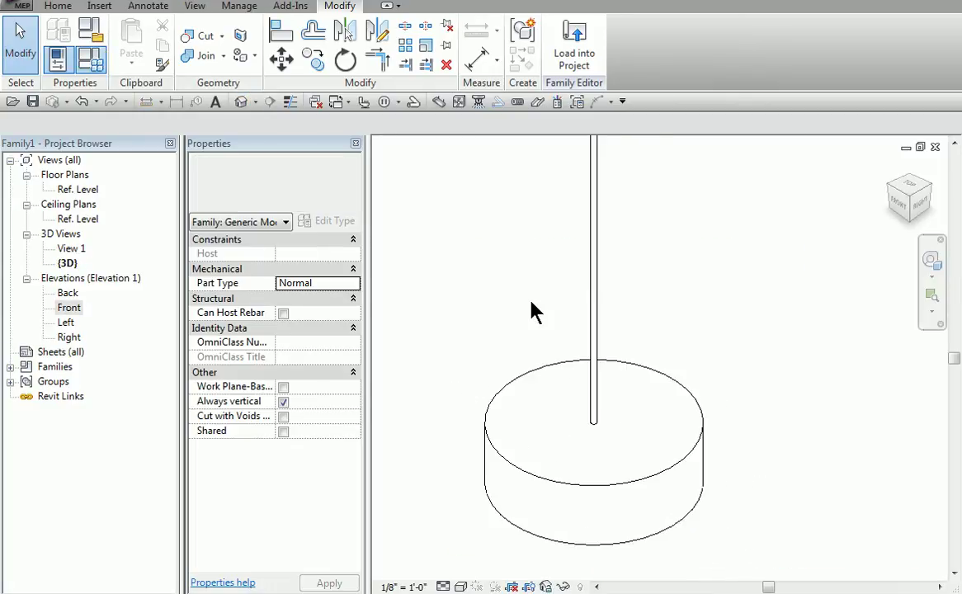
click(193, 172)
double_click(191, 172)
text(0' 6")
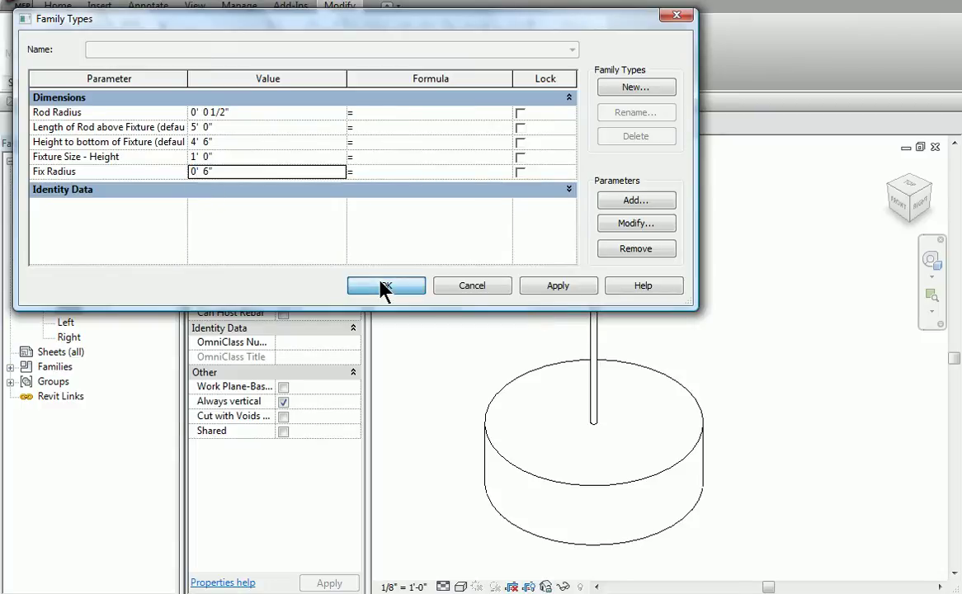
click(382, 285)
Test "Rod Radius" by applying 1' 0 1/2", then set it back to 0' 0 1/2".
click(596, 375)
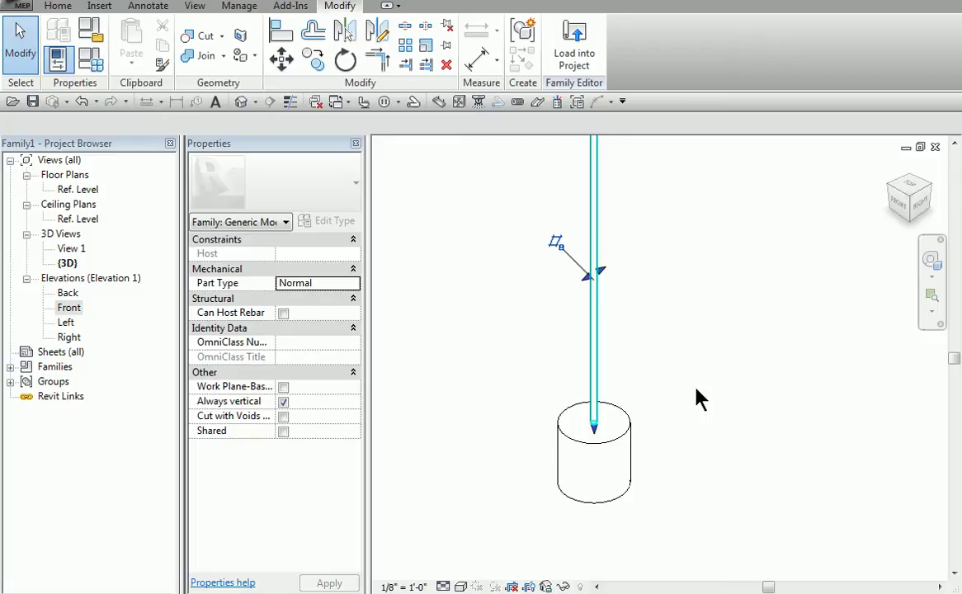
click(93, 61)
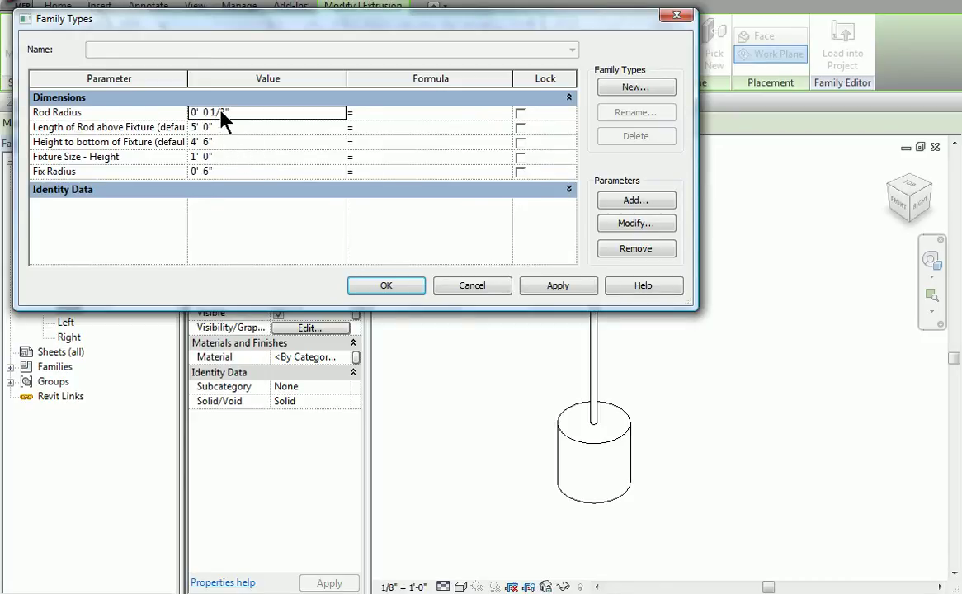
click(198, 112)
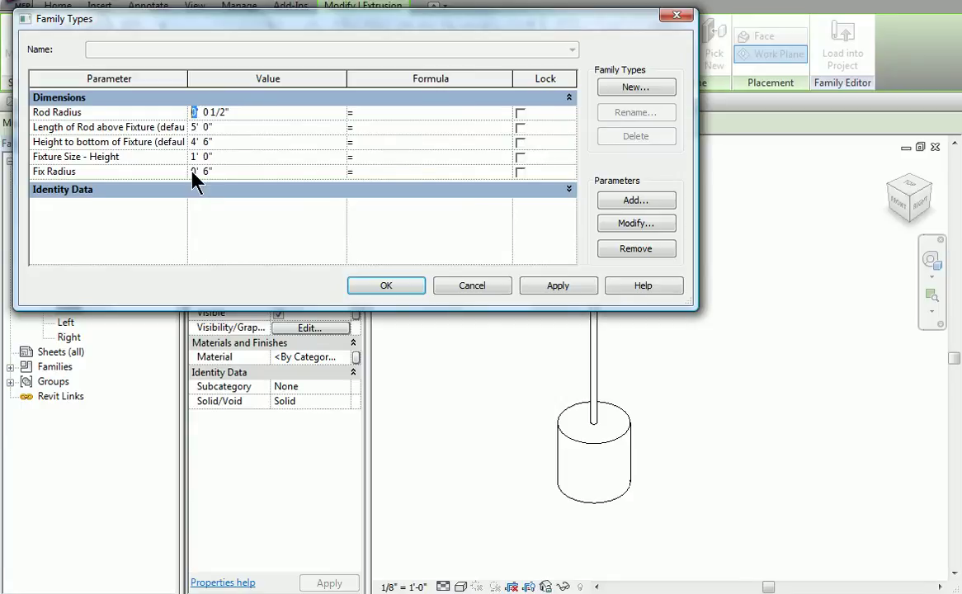
text(1)
click(557, 289)
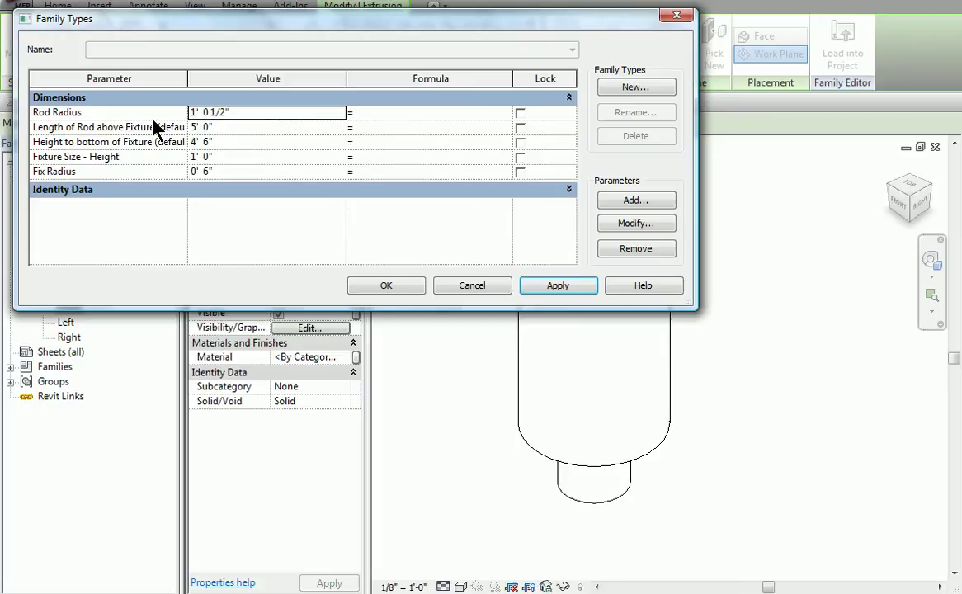
double_click(195, 113)
text(0)
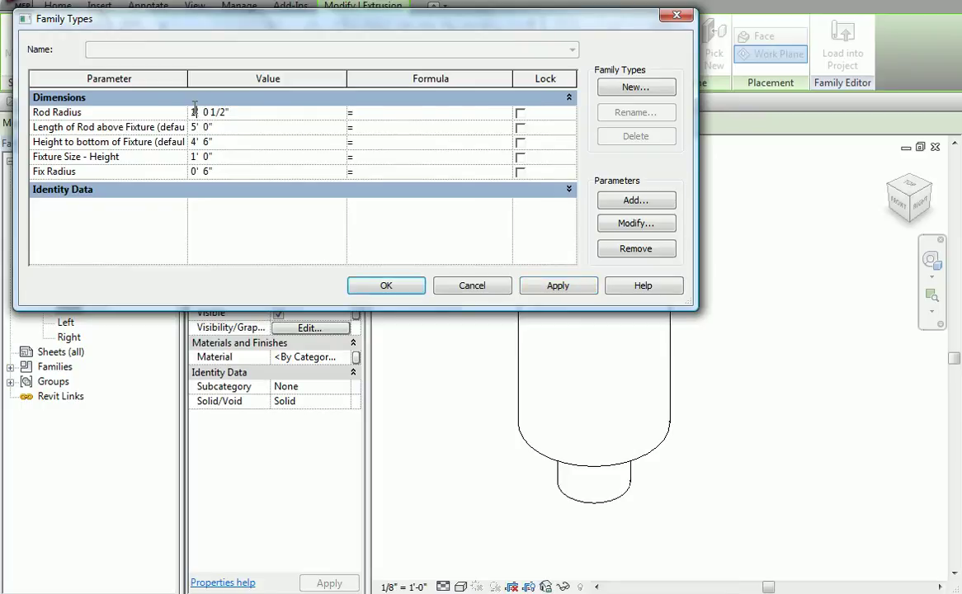
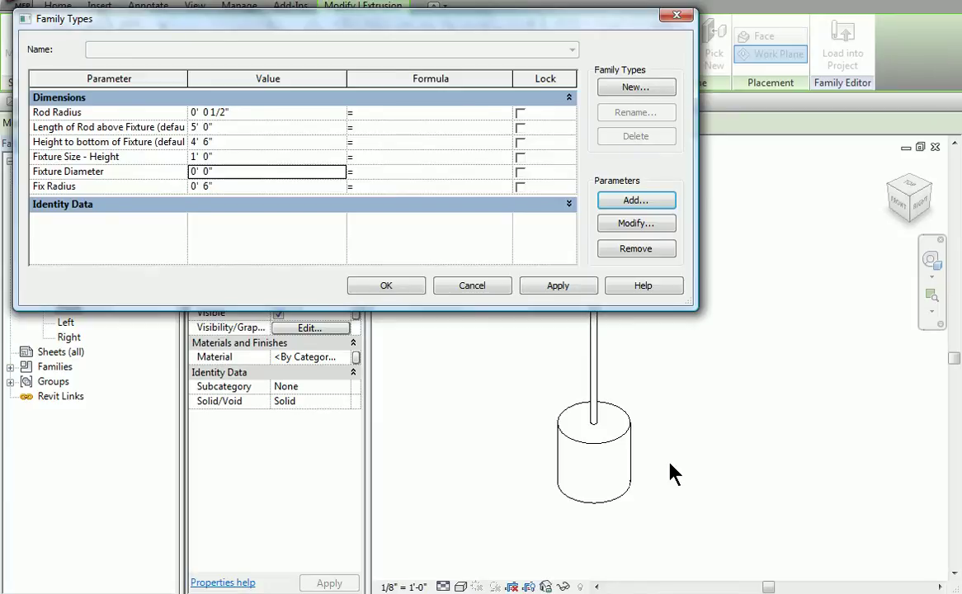
Add a type-based family parameter named "Rod Diameter" of type Length, grouped under Dimensions.
click(637, 202)
text(Rod Diameter)
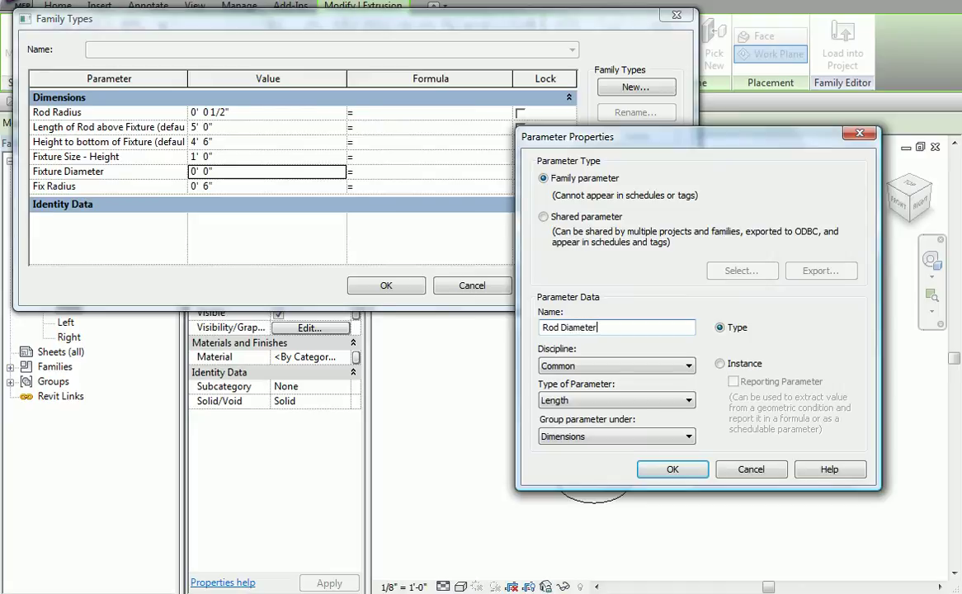
click(688, 469)
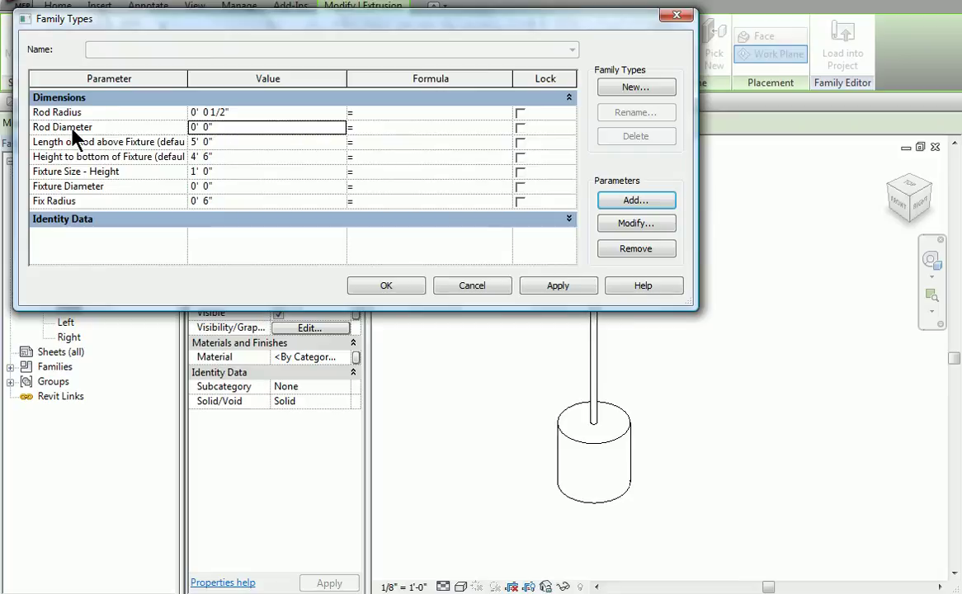
click(361, 126)
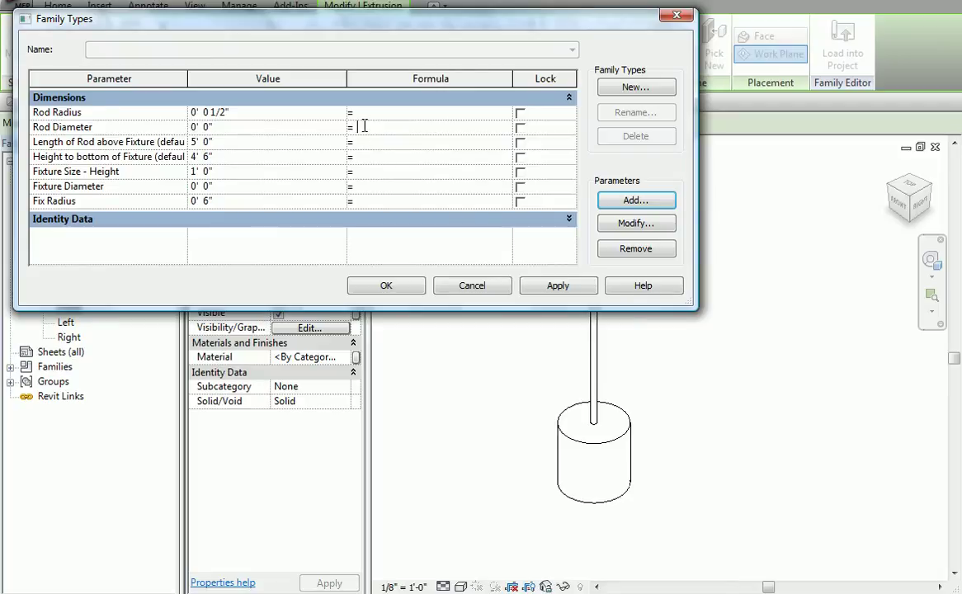
text(Rod)
key(BackSpace)
key(BackSpace)
key(BackSpace)
key(BackSpace)
key(Escape)
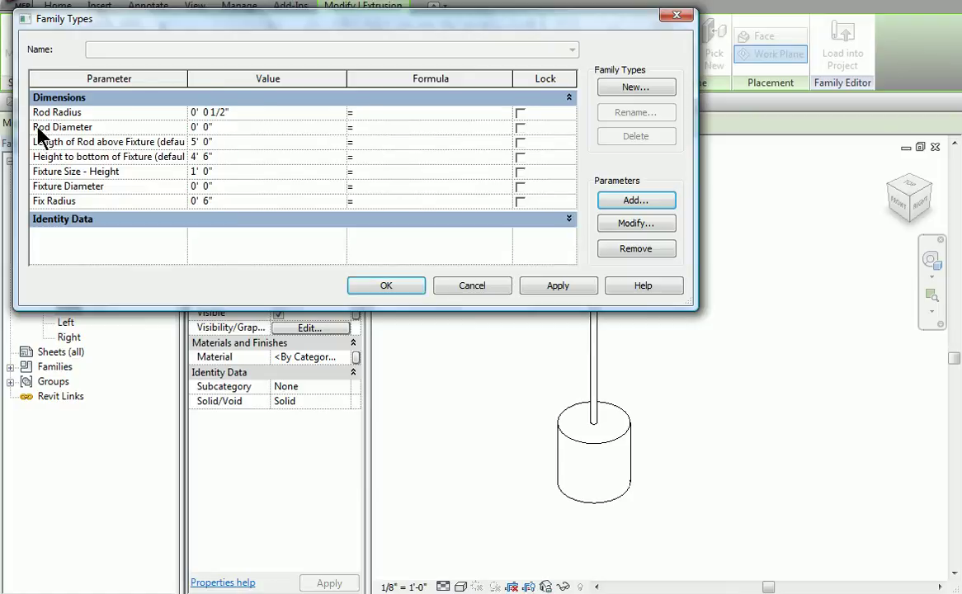
Set "Rod Diameter" to 0' 1" and give "Rod Radius" the formula Rod Diameter / 2.
double_click(206, 126)
text(1)
click(375, 113)
text(Rod Diameter)
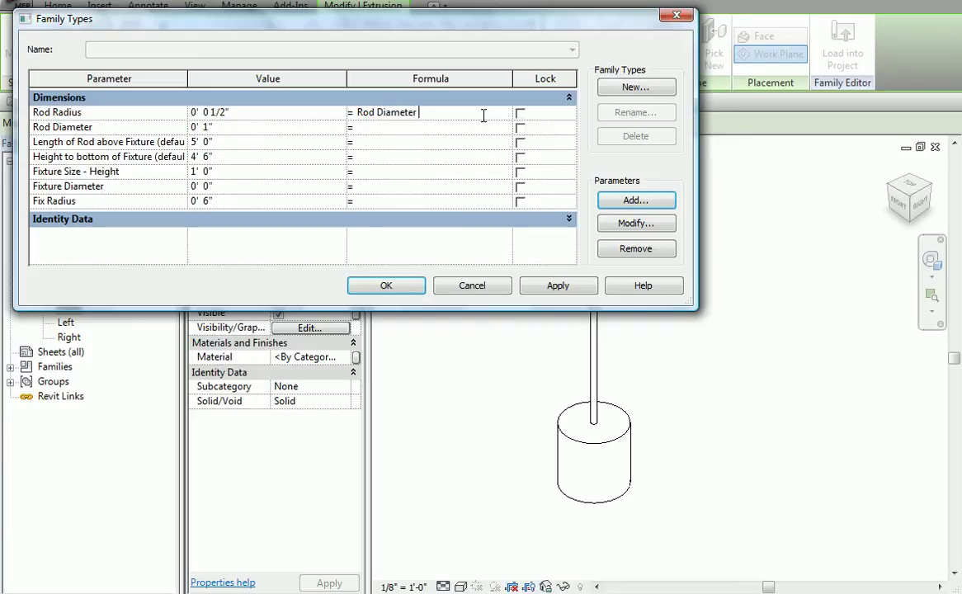
text( /2)
click(386, 128)
Set "Rod Diameter" to 0' 0 3/8" in the family type values.
double_click(207, 125)
text(3/8)
key(Tab)
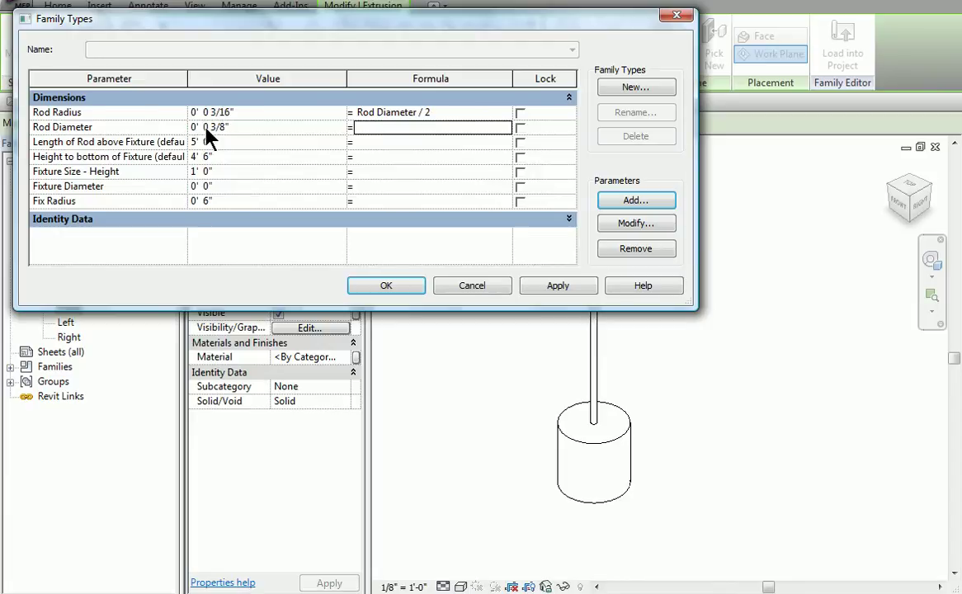
Set "Fixture Diameter" to 0' 9" and give "Fix Radius" the formula Fixture Diameter / 2, then apply the family types.
click(219, 127)
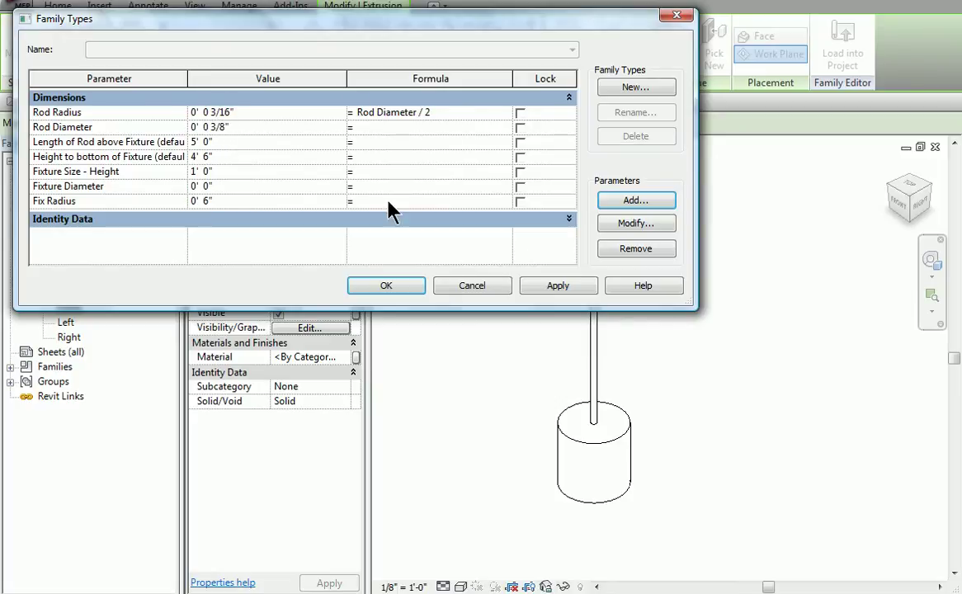
click(130, 186)
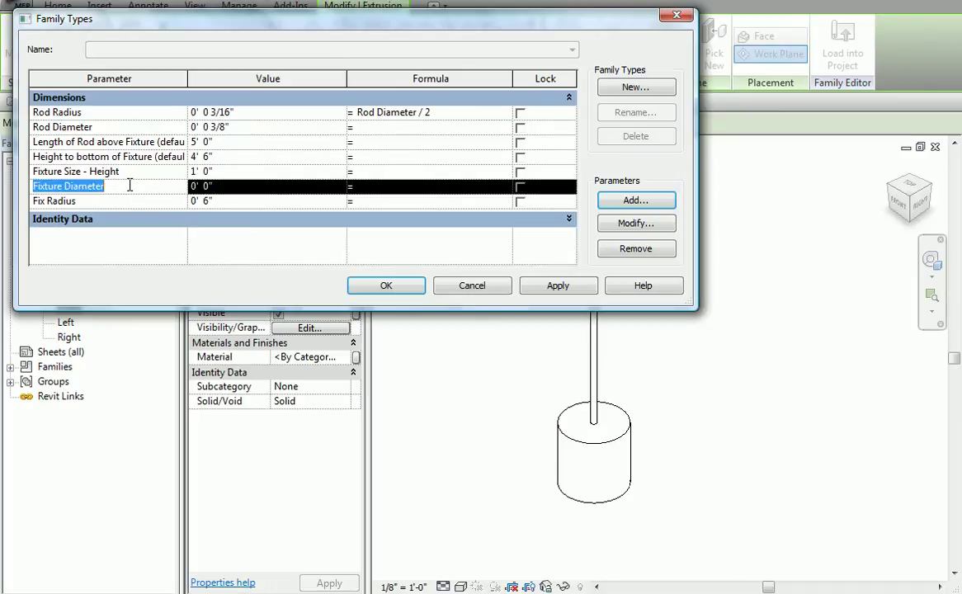
click(205, 186)
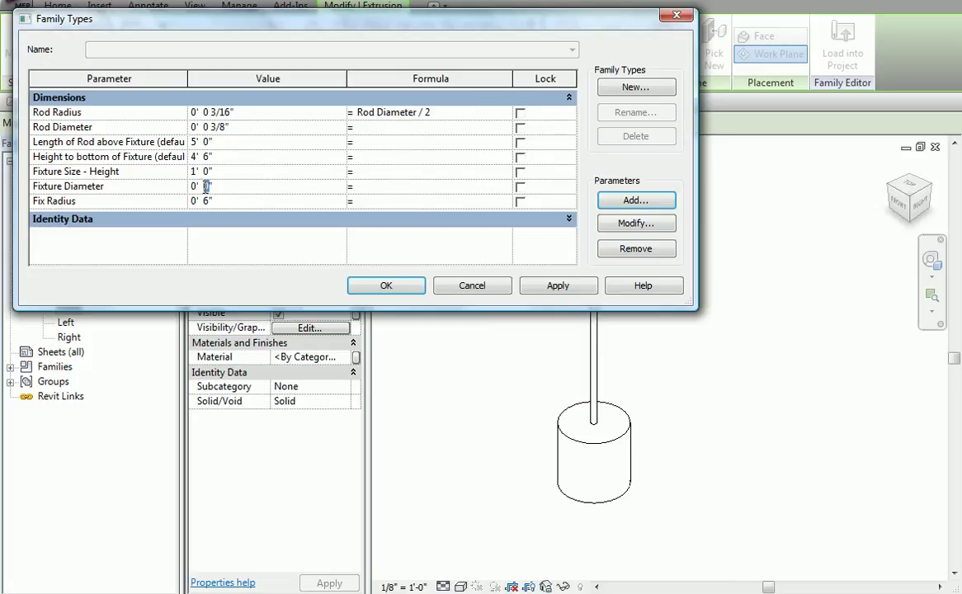
text(9)
click(375, 201)
text(Fixture Diameter)
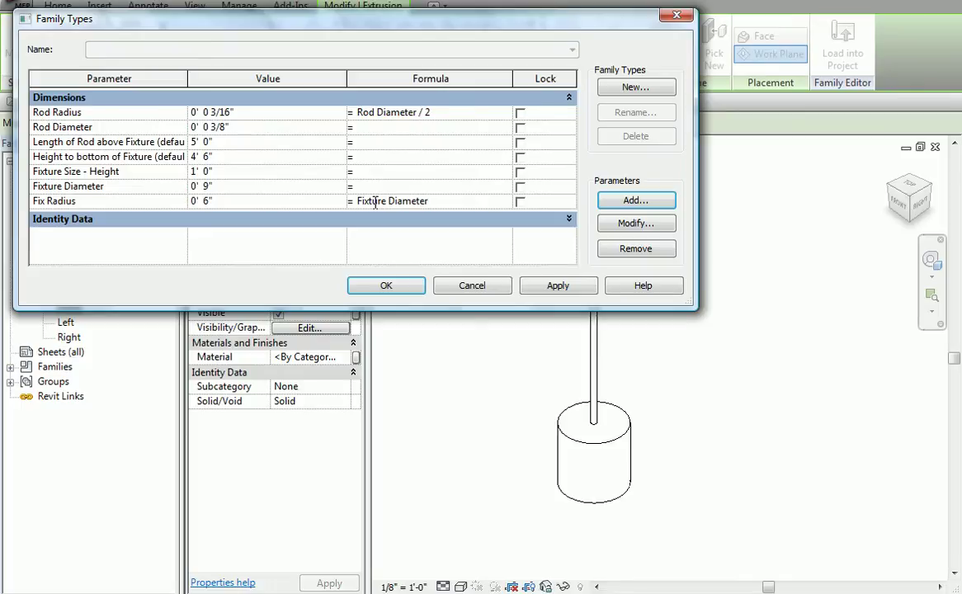
text( /2)
click(410, 286)
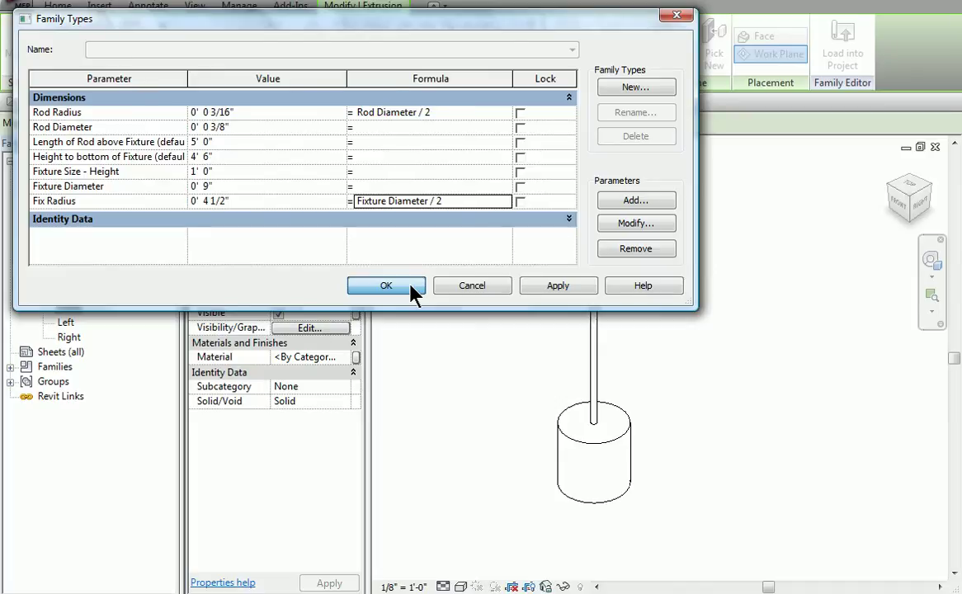
click(413, 295)
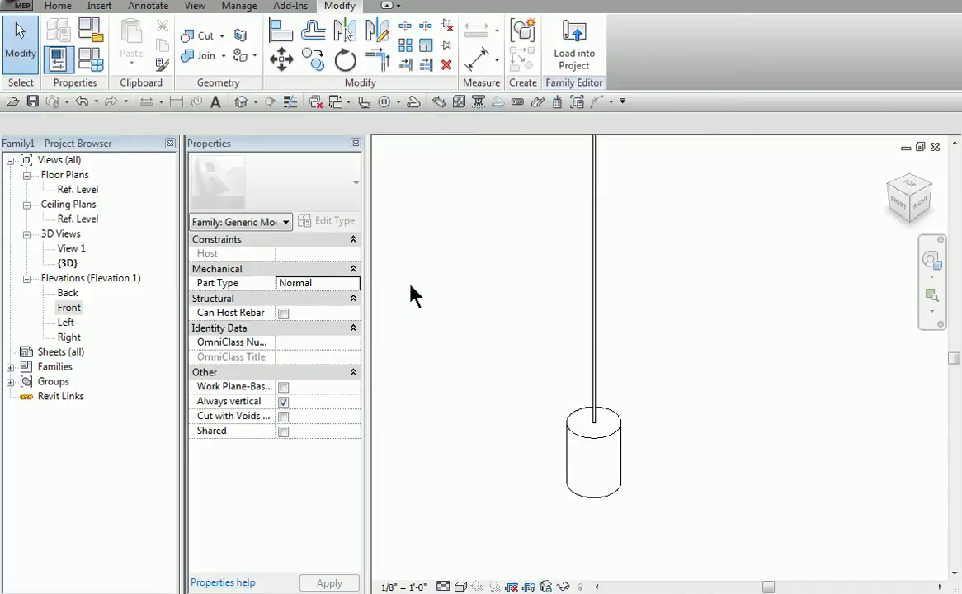
Review the parameter values and formulas in the family types, and view the whole fixture in 3D.
click(93, 61)
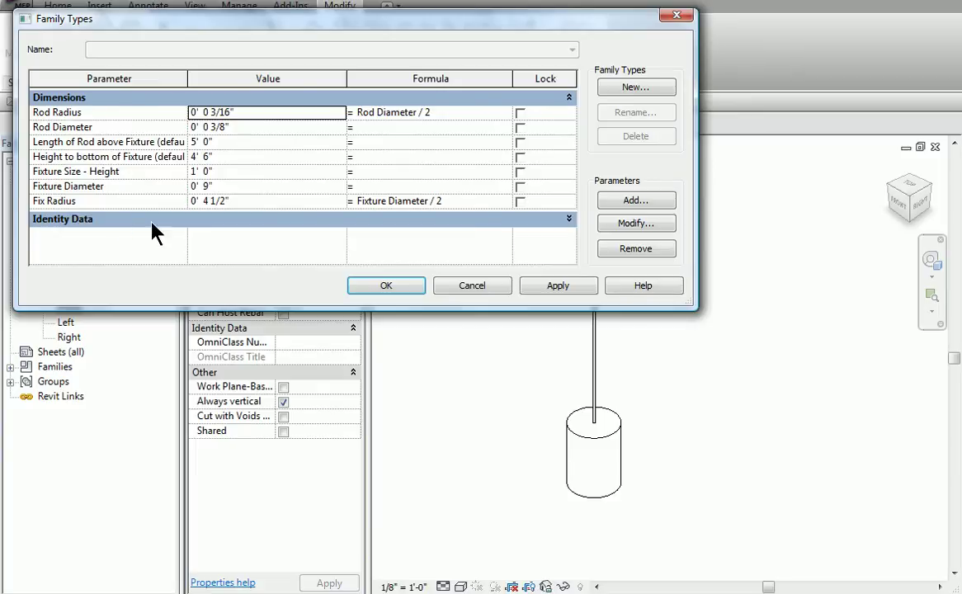
click(386, 289)
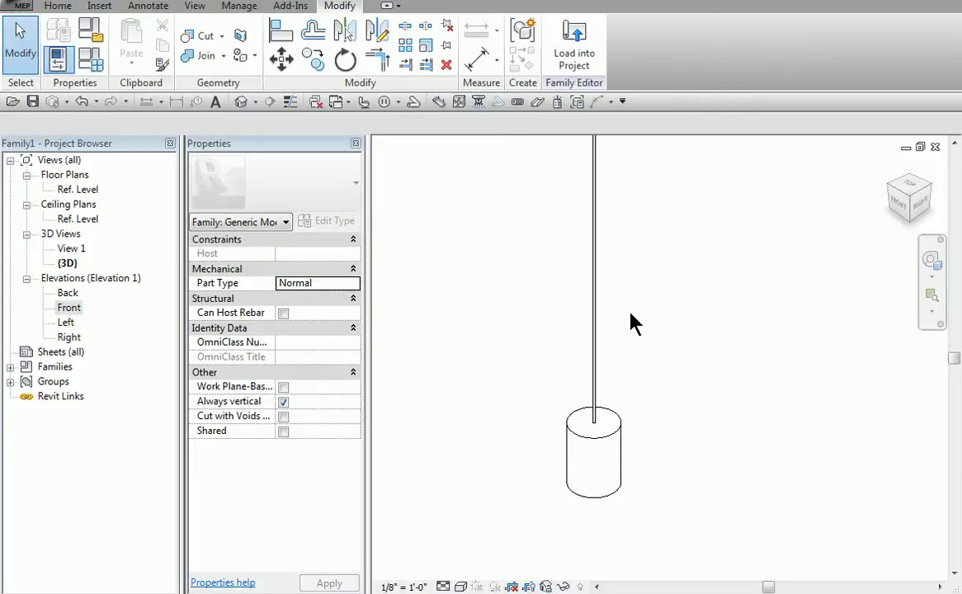
scroll(638, 322, down, 3)
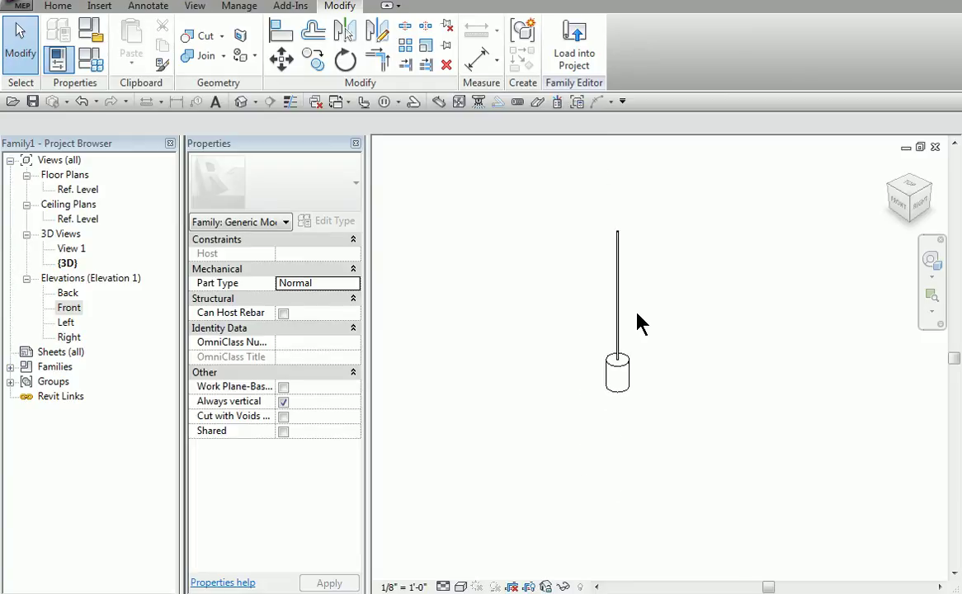
scroll(638, 322, up, 1)
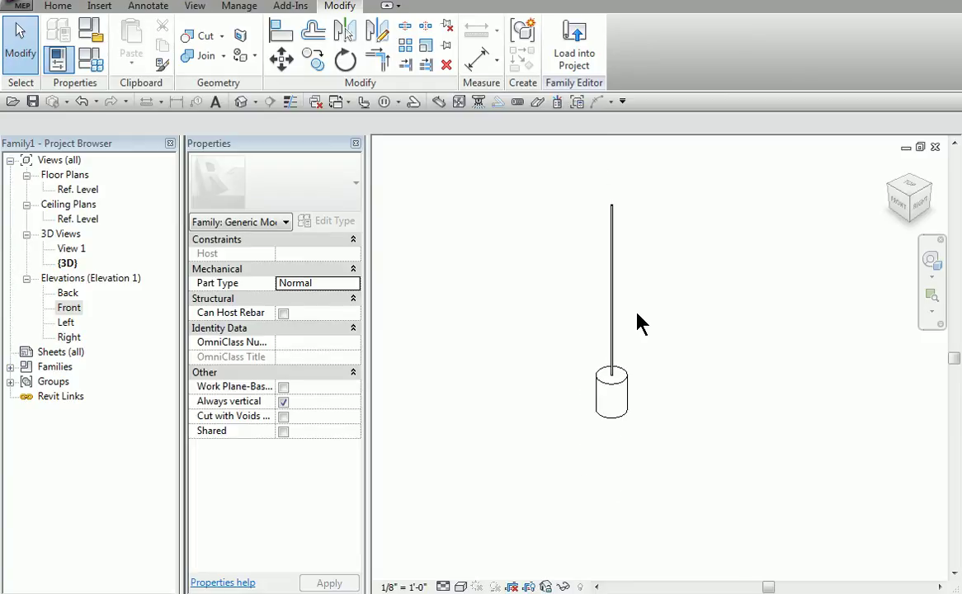
scroll(638, 321, up, 1)
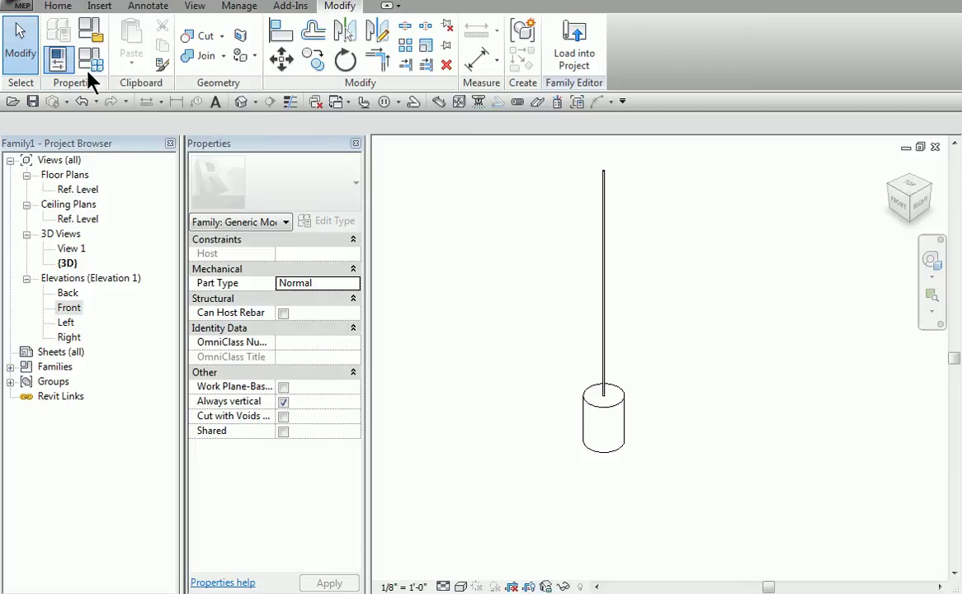
Save the family to the Desktop as "HTE Cyl Fix".
click(25, 6)
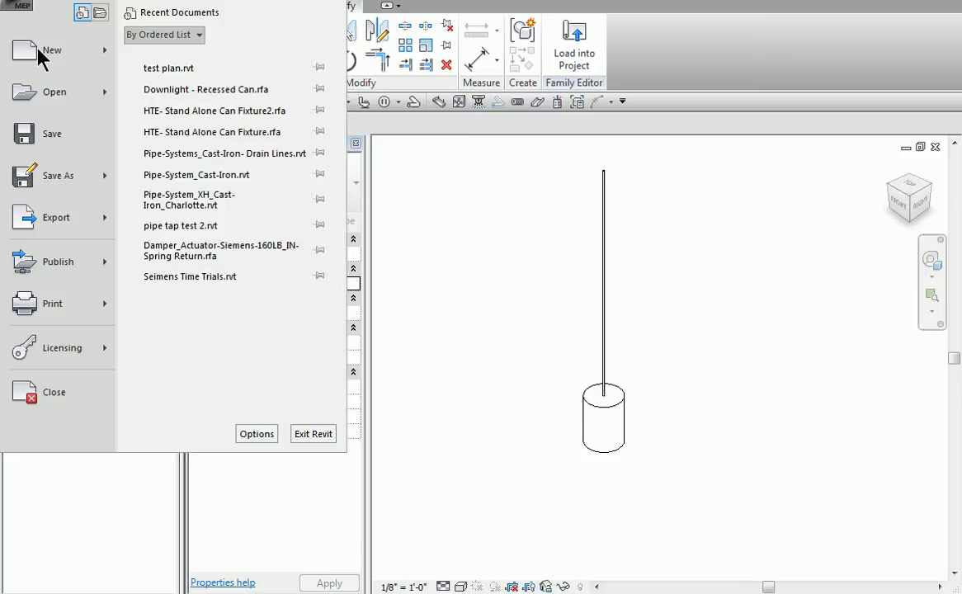
mouse_move(62, 181)
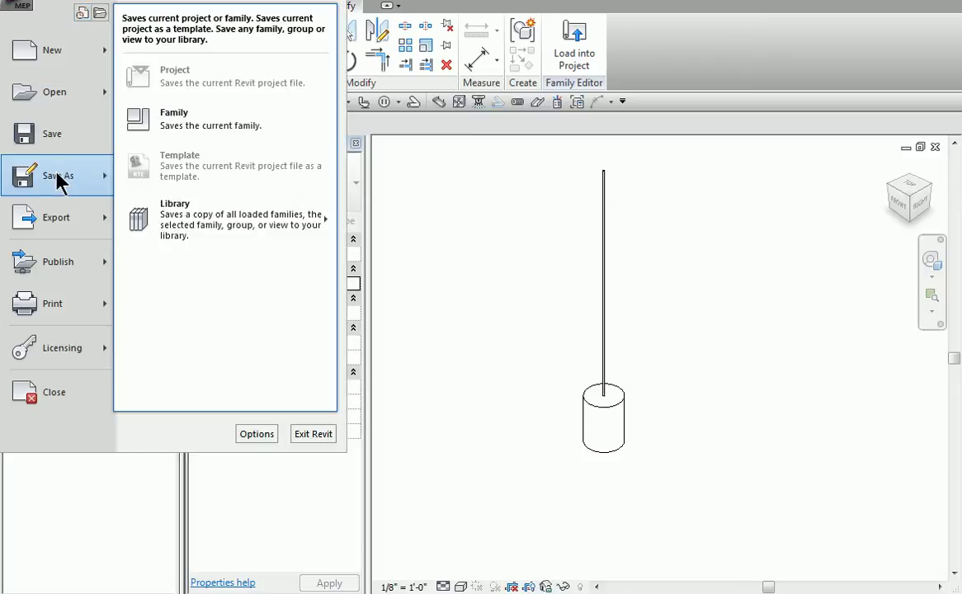
click(161, 125)
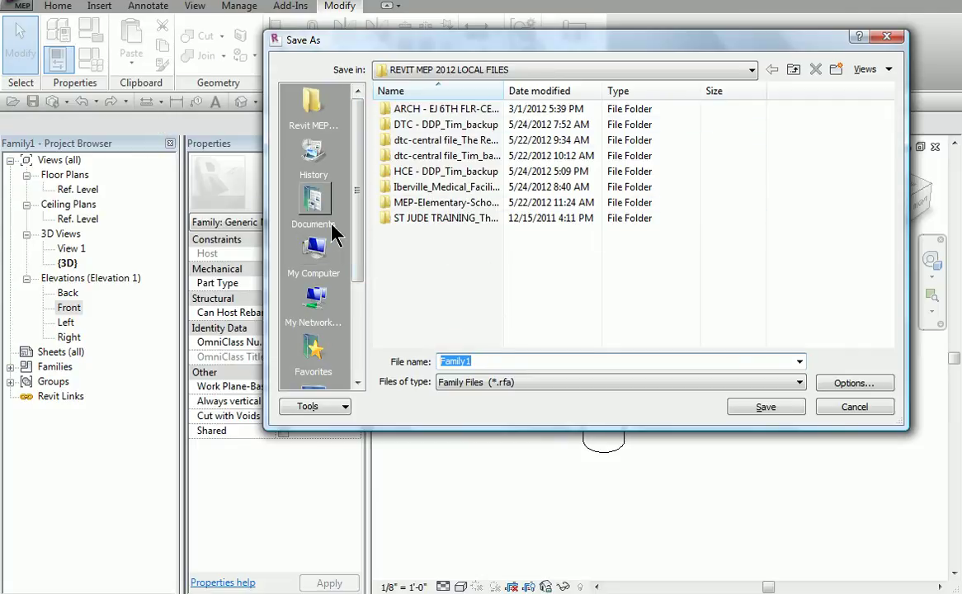
scroll(322, 272, down, 3)
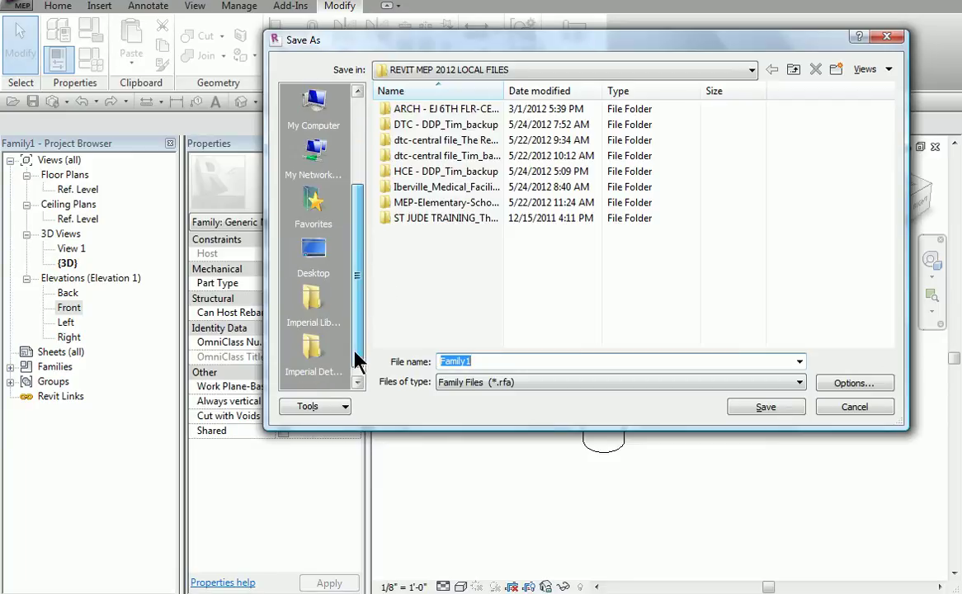
click(326, 264)
double_click(482, 364)
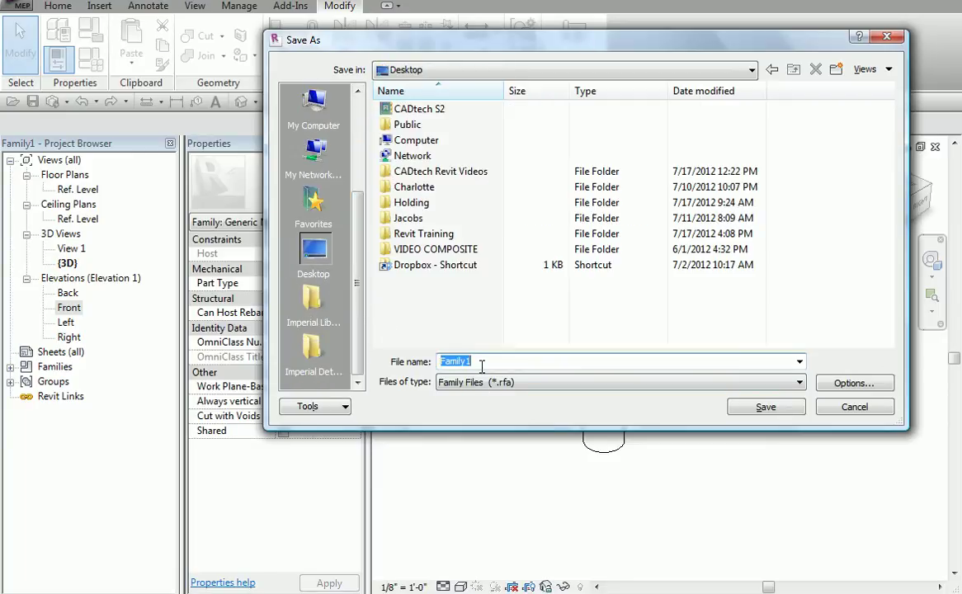
text(HTE C)
key(BackSpace)
text(Cyl Fix)
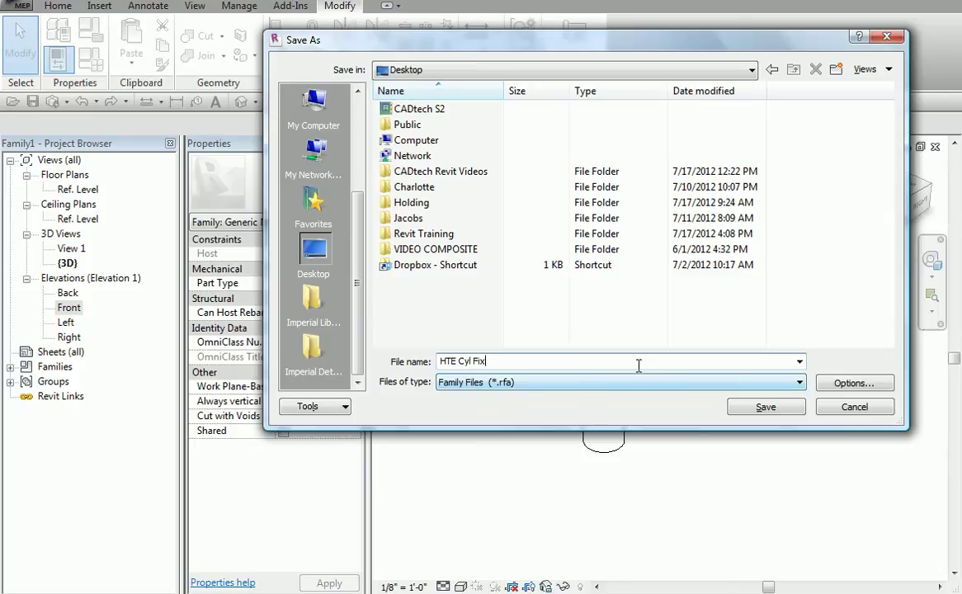
click(763, 413)
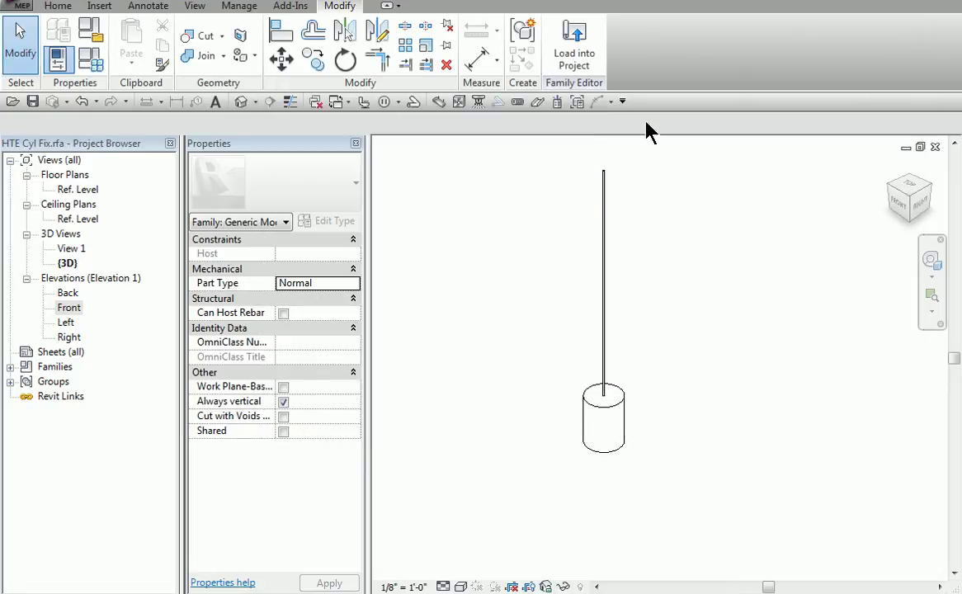
Load the family into the test plan project and place one fixture inside the room, near its lower-left corner, below the section line.
click(578, 51)
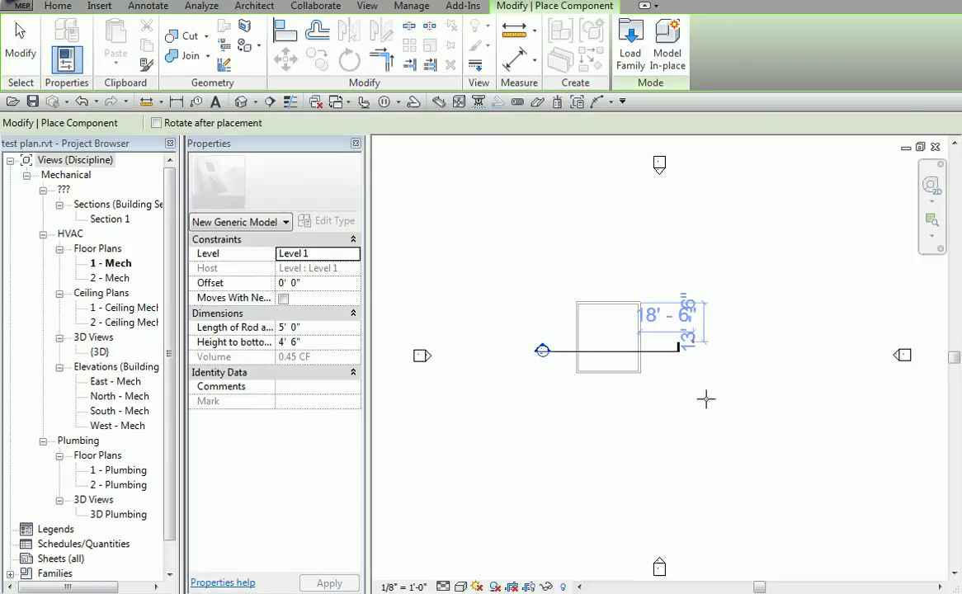
scroll(659, 421, up, 2)
scroll(659, 421, up, 1)
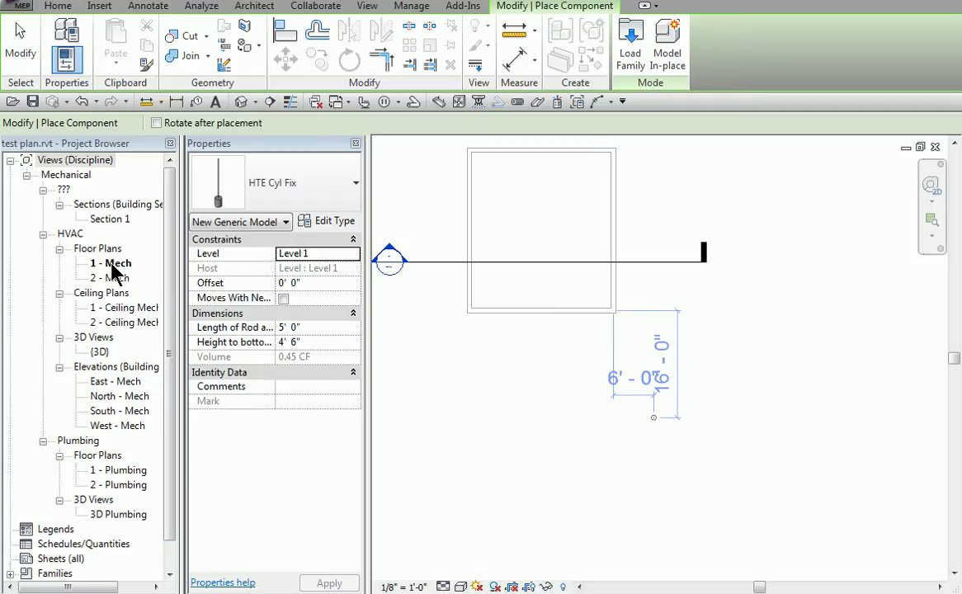
click(499, 284)
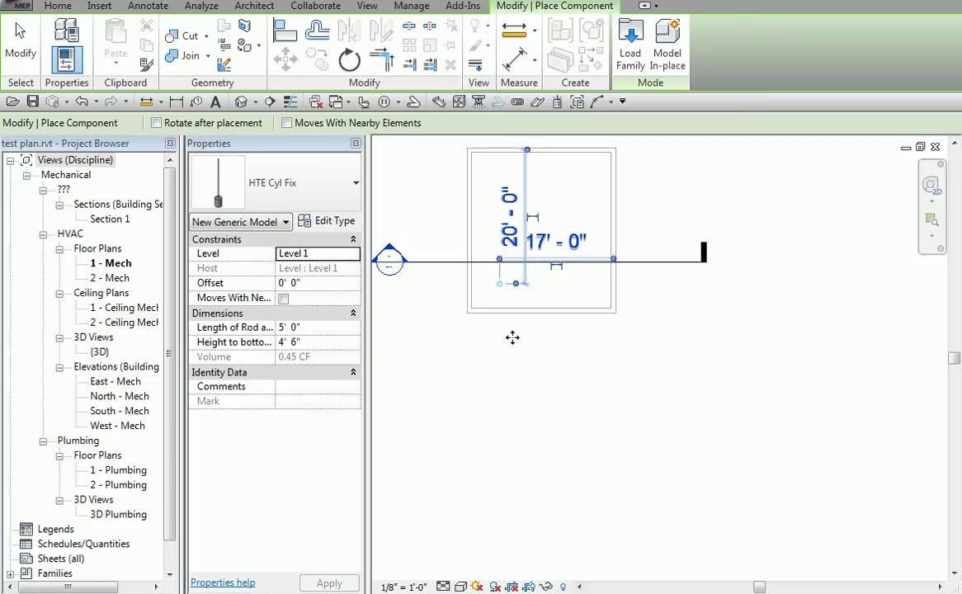
scroll(495, 307, up, 1)
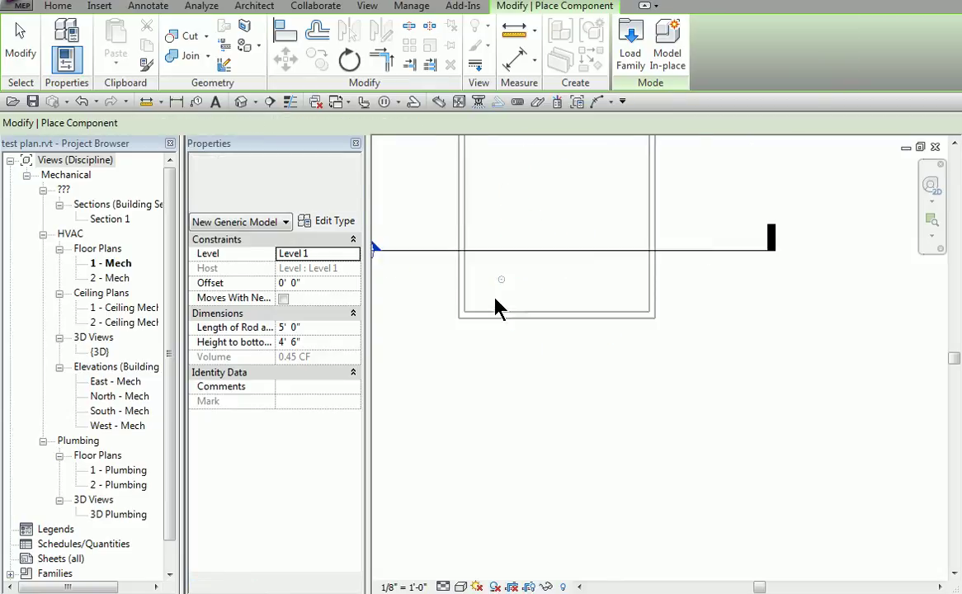
key(Escape)
key(Escape)
Open the section view from the section mark beside the room in the floor plan.
scroll(503, 293, up, 2)
scroll(515, 279, down, 3)
mouse_move(582, 335)
middle_down()
mouse_move(629, 311)
mouse_move(576, 324)
middle_up()
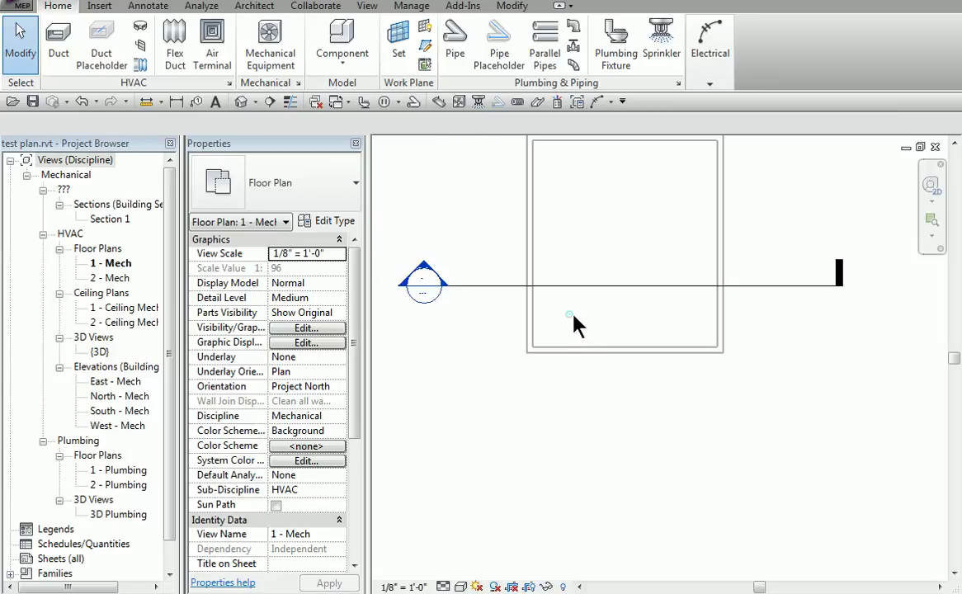
click(569, 315)
drag(570, 316, 455, 230)
click(446, 264)
double_click(435, 273)
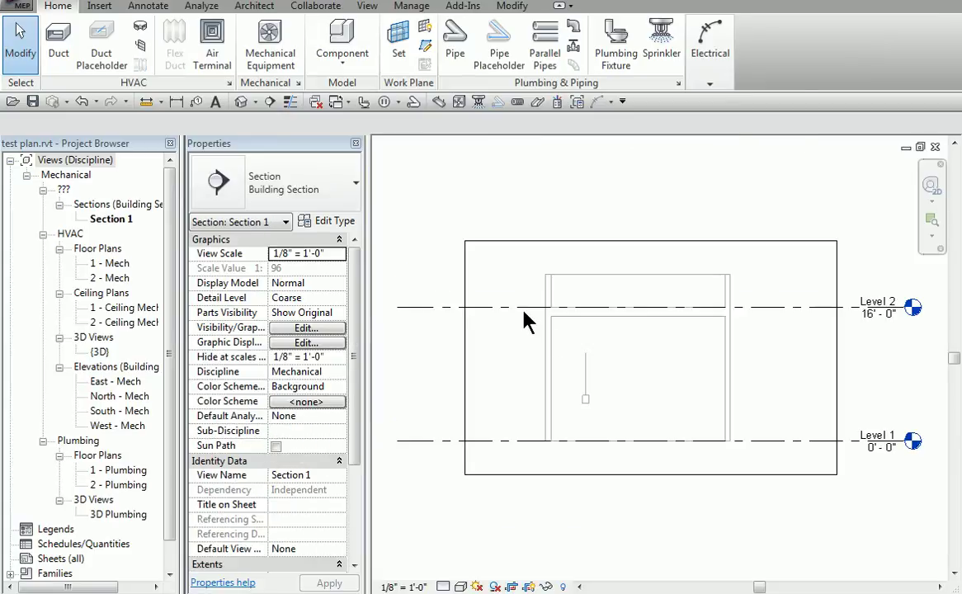
Set the placed fixture's height to bottom of fixture to 8' 6" in the section view.
scroll(560, 380, up, 3)
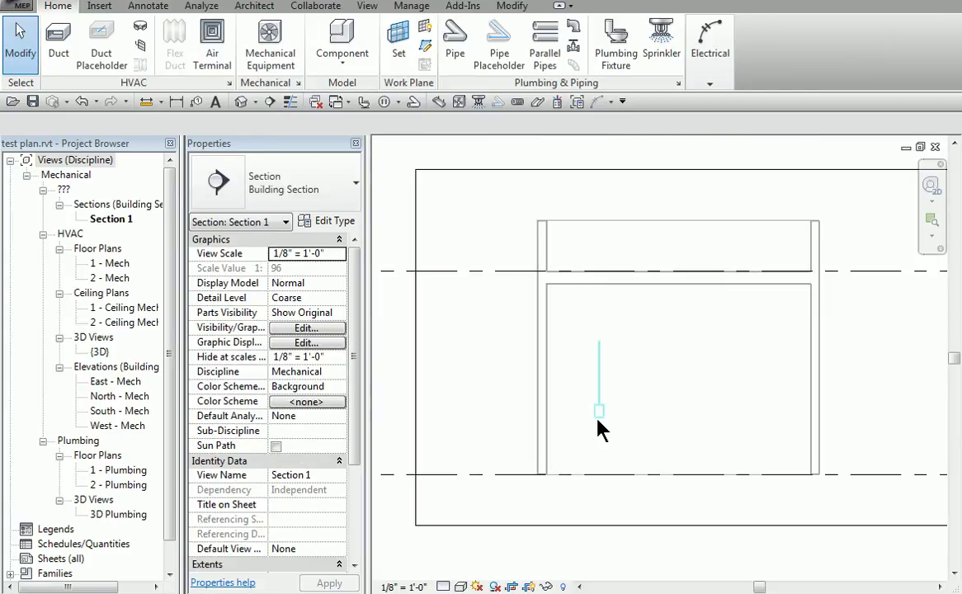
click(599, 419)
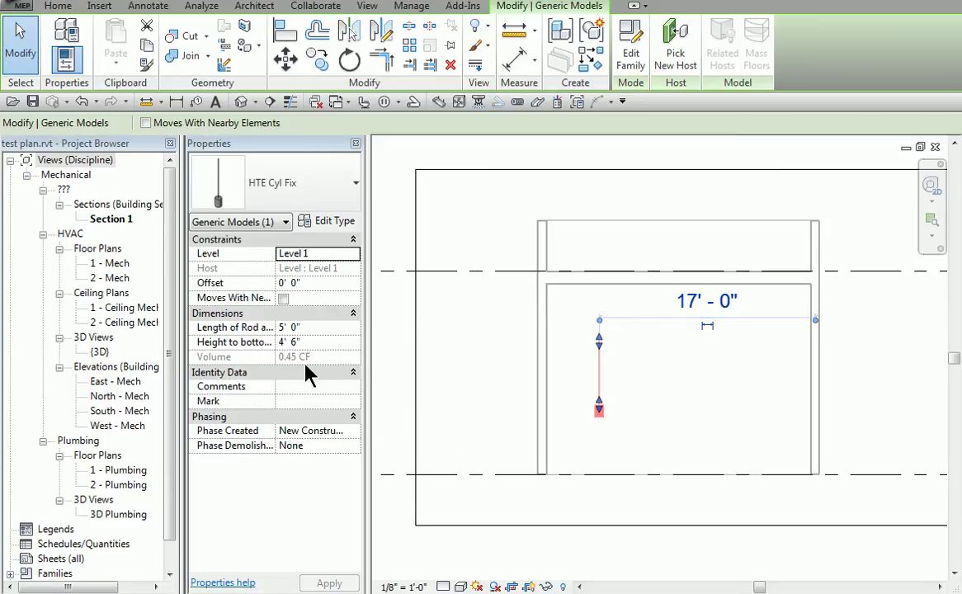
click(281, 342)
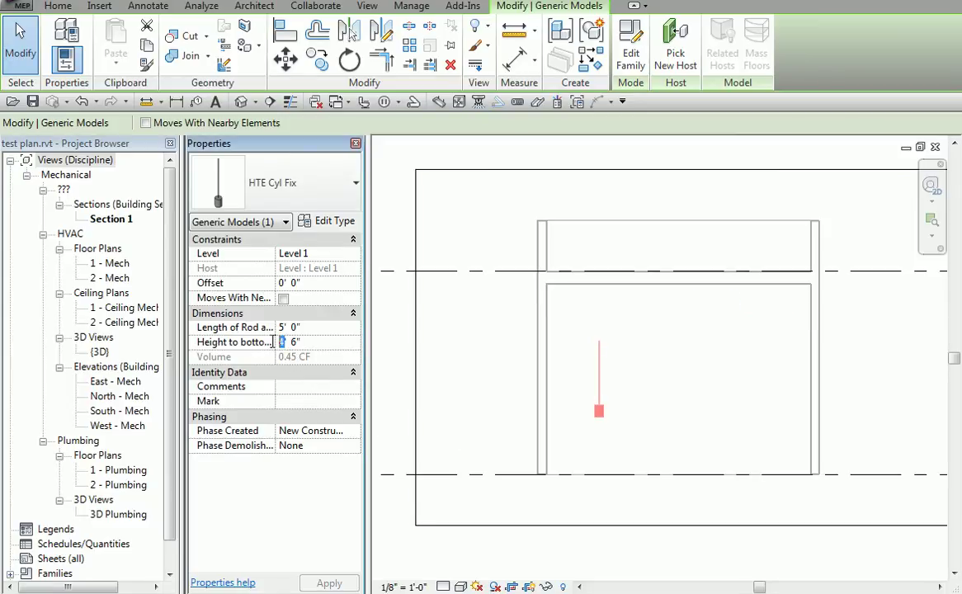
text(8)
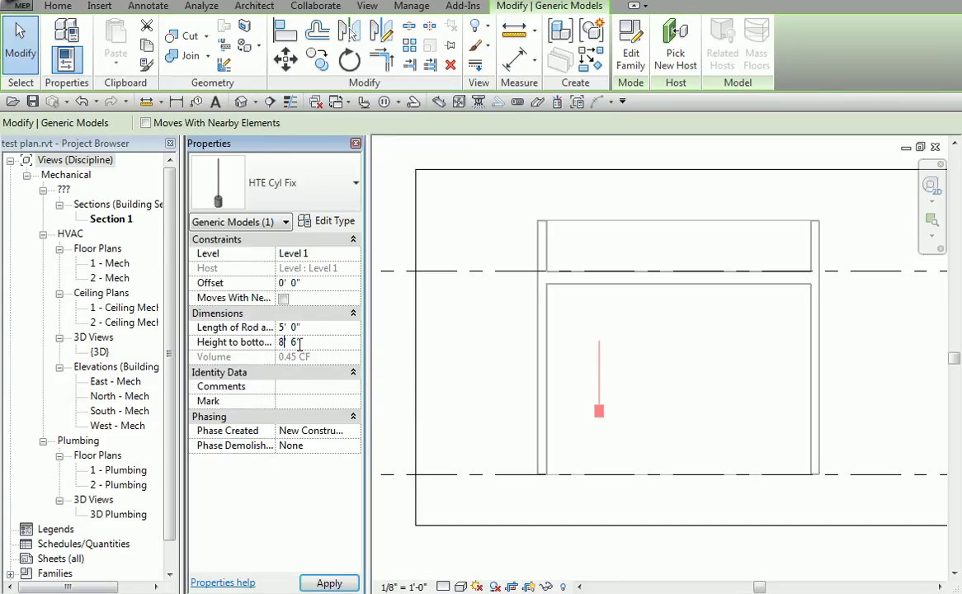
click(474, 373)
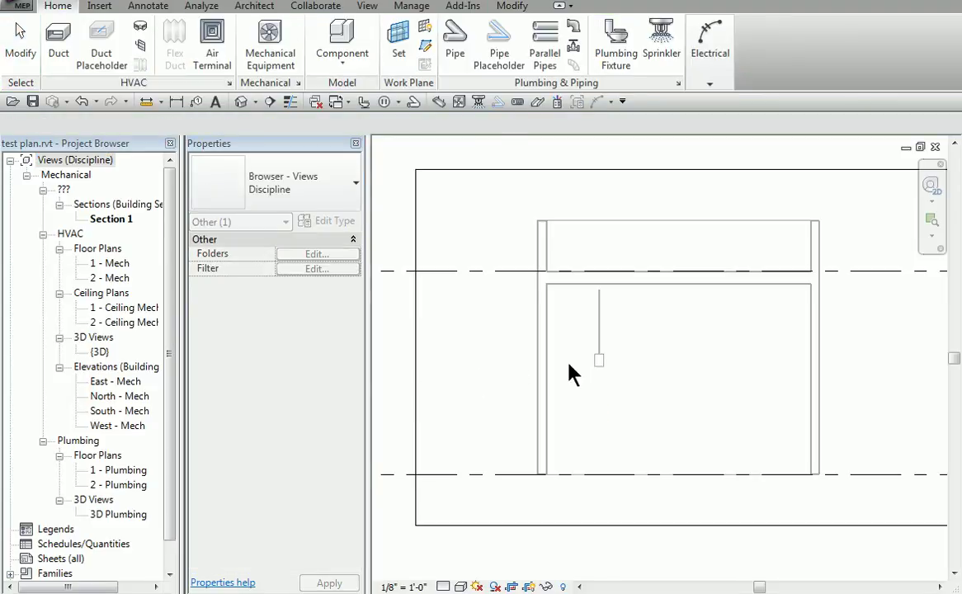
Stretch the top of the fixture's rod up to the underside of the ceiling slab, making the rod length 5' 6".
click(600, 351)
scroll(638, 348, up, 2)
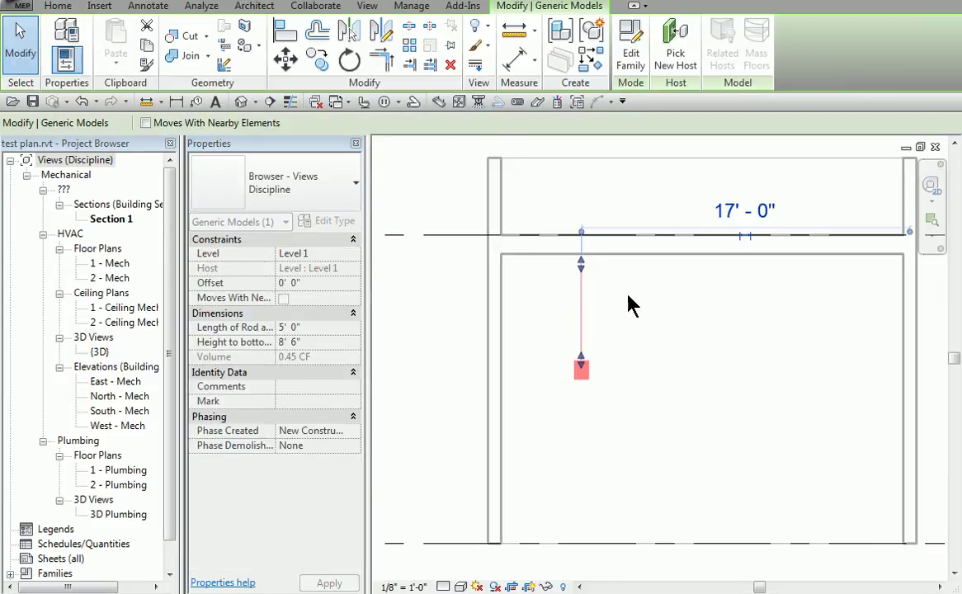
drag(583, 268, 581, 256)
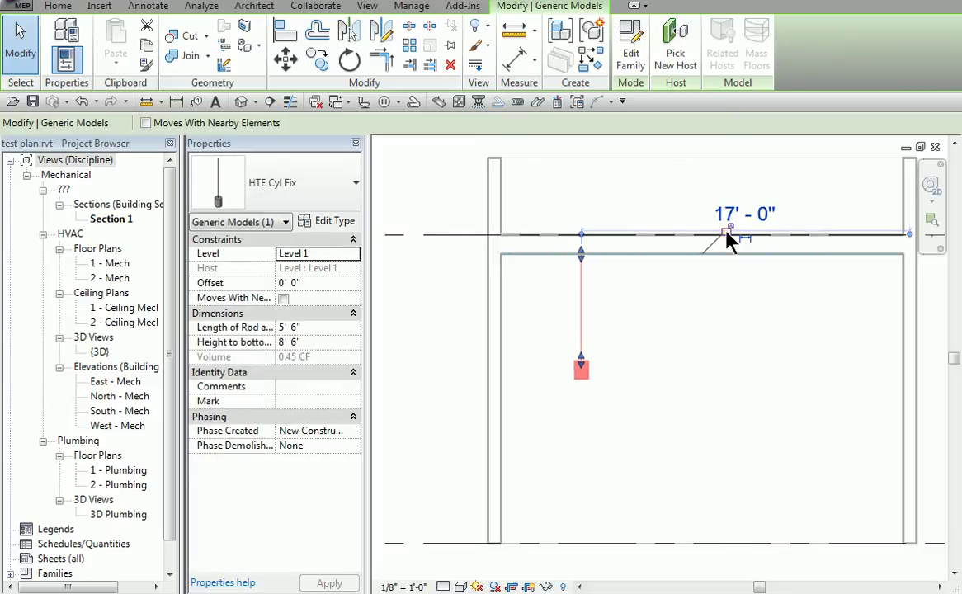
click(603, 327)
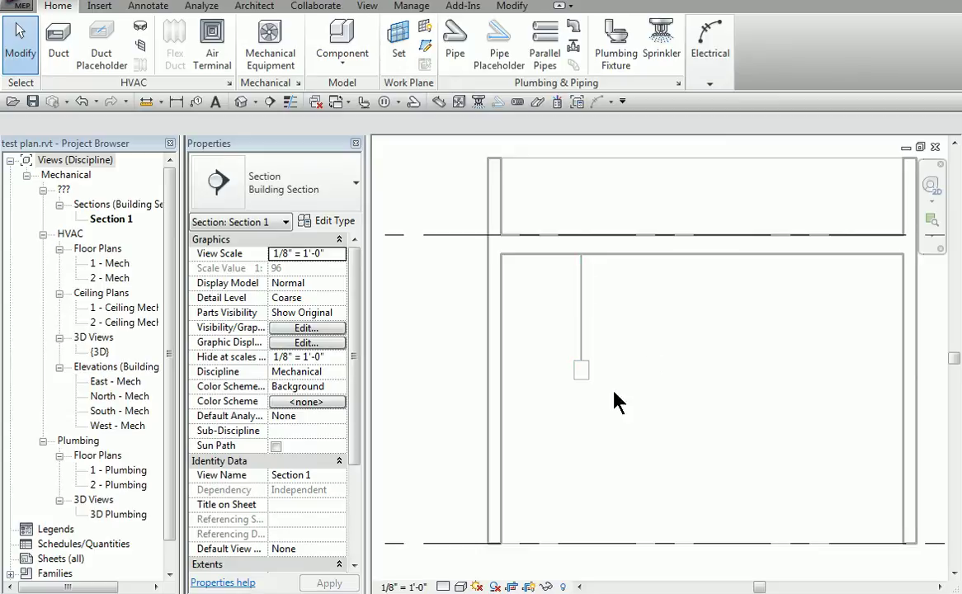
Inspect the type parameters of the placed fixture in the section view.
scroll(584, 399, up, 3)
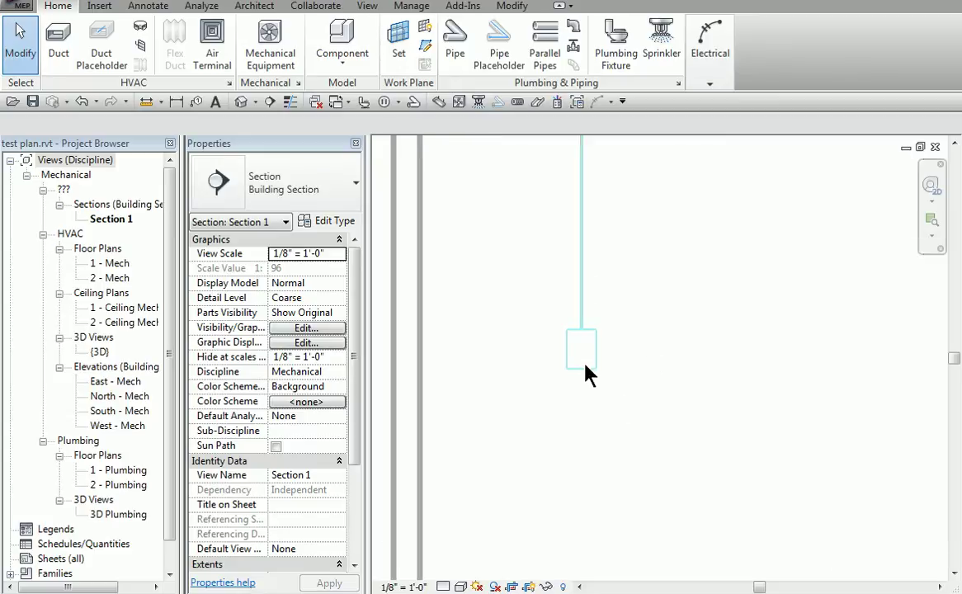
click(608, 398)
scroll(607, 397, down, 2)
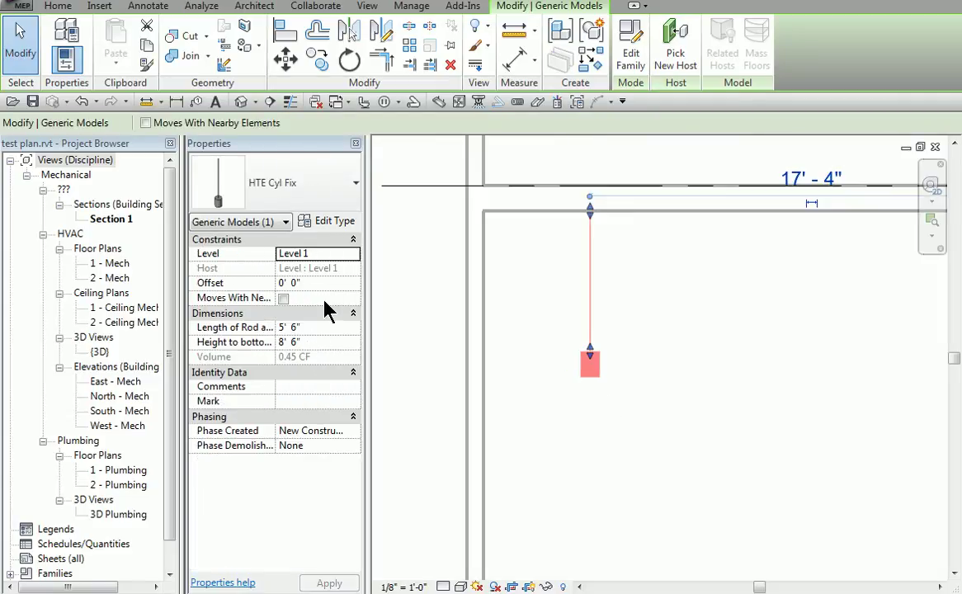
click(339, 221)
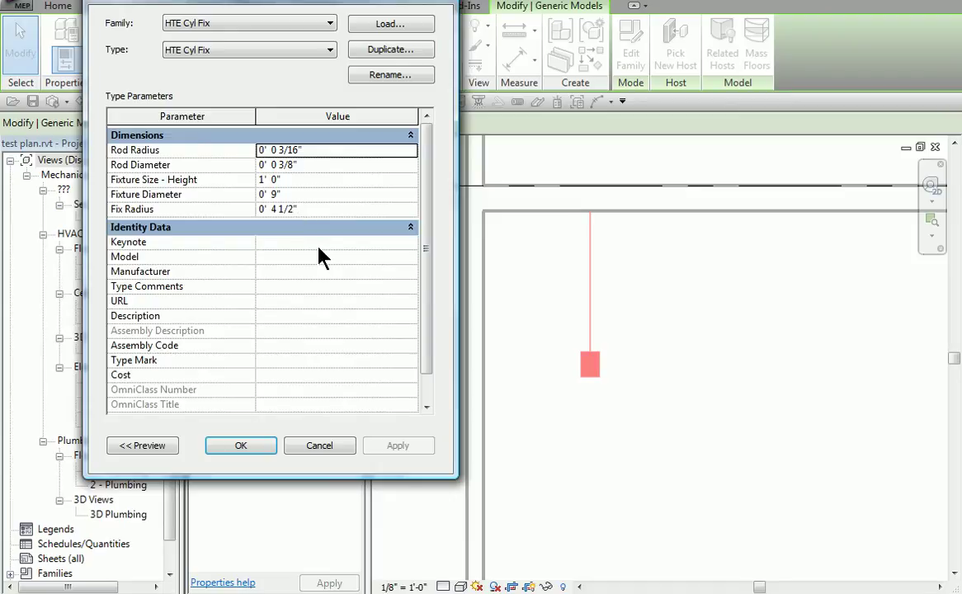
click(257, 452)
key(Escape)
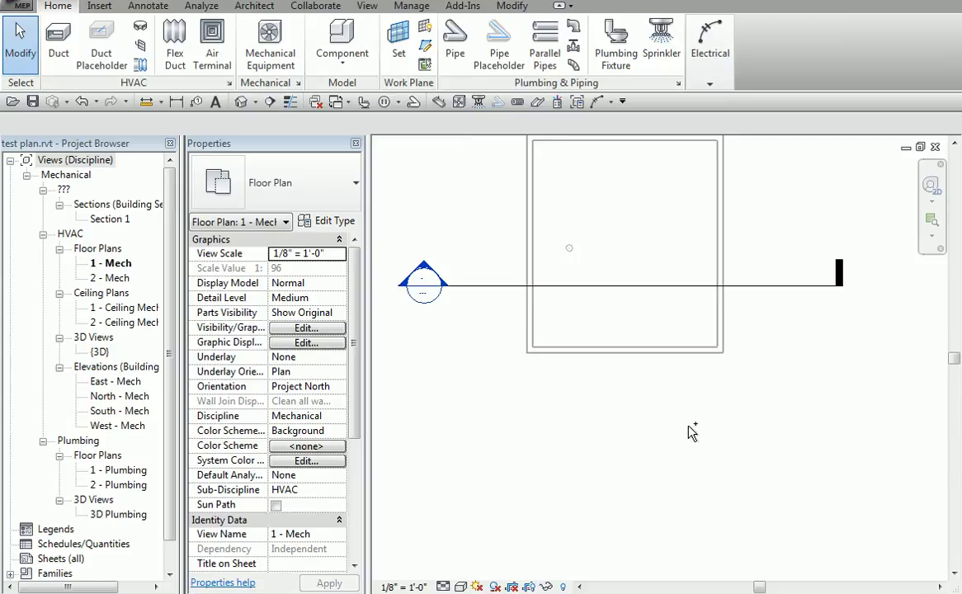
Switch to the fixture family and change its category to Lighting Fixtures with Light Source enabled.
key(ctrl+Tab)
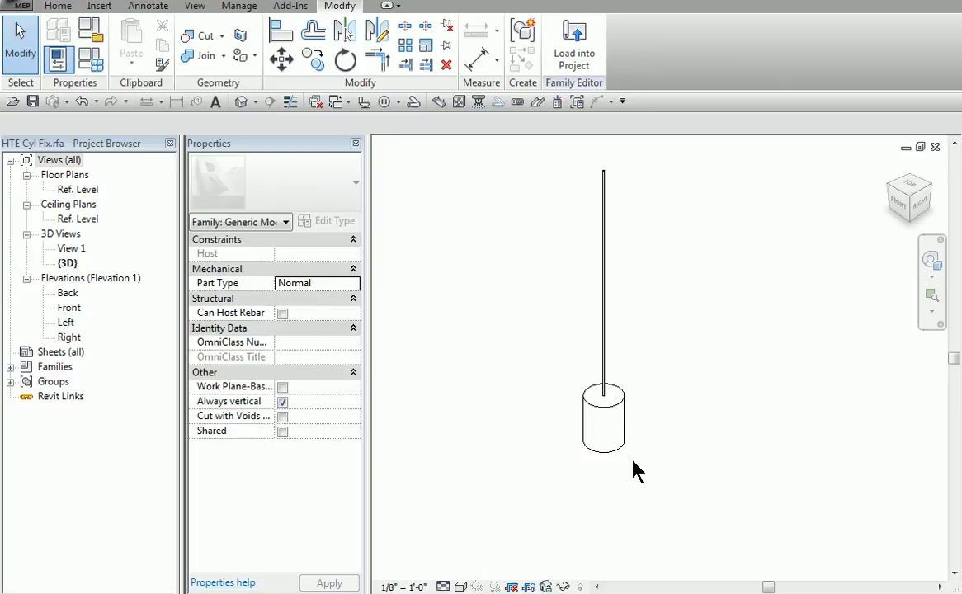
click(97, 33)
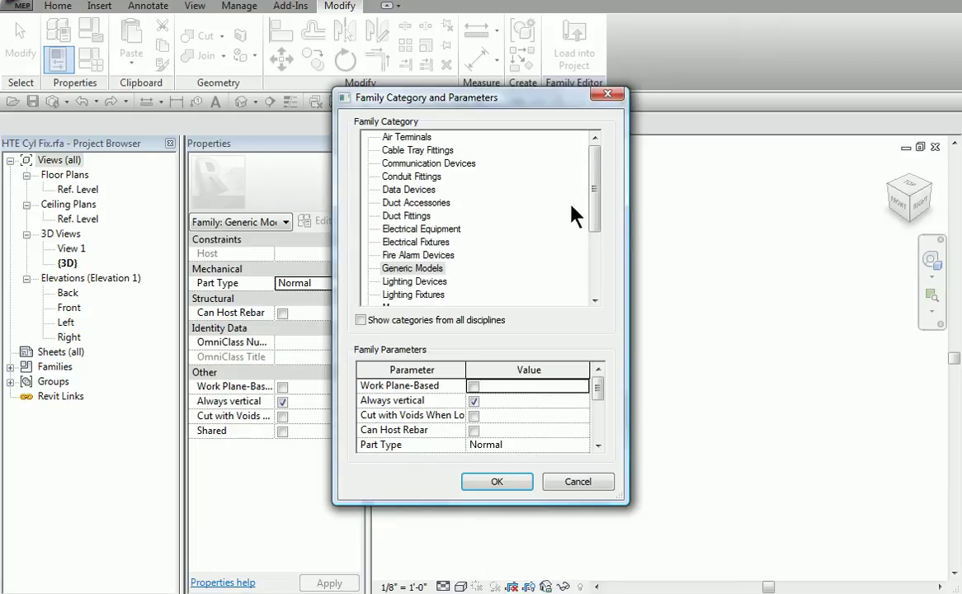
drag(601, 205, 600, 228)
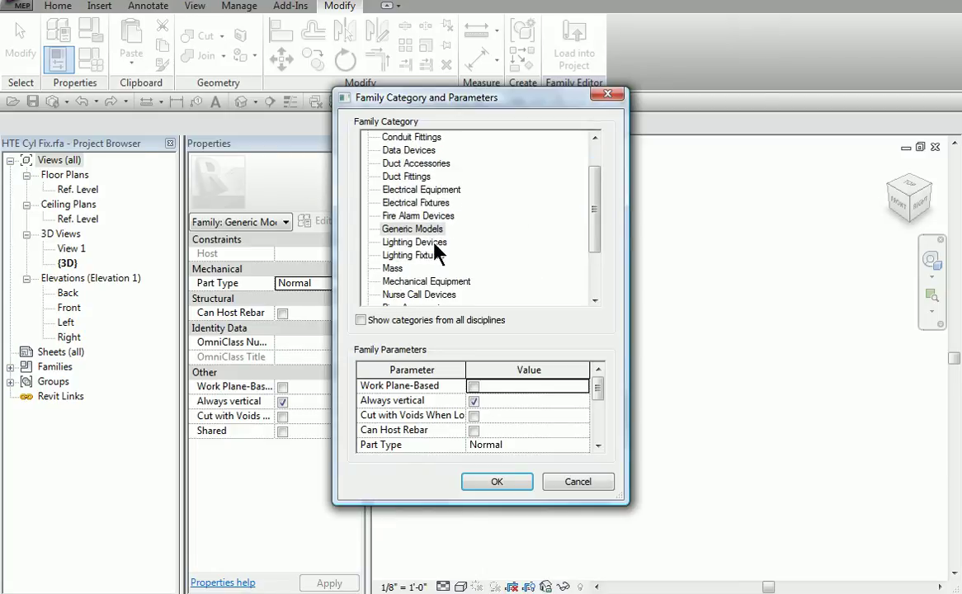
click(425, 255)
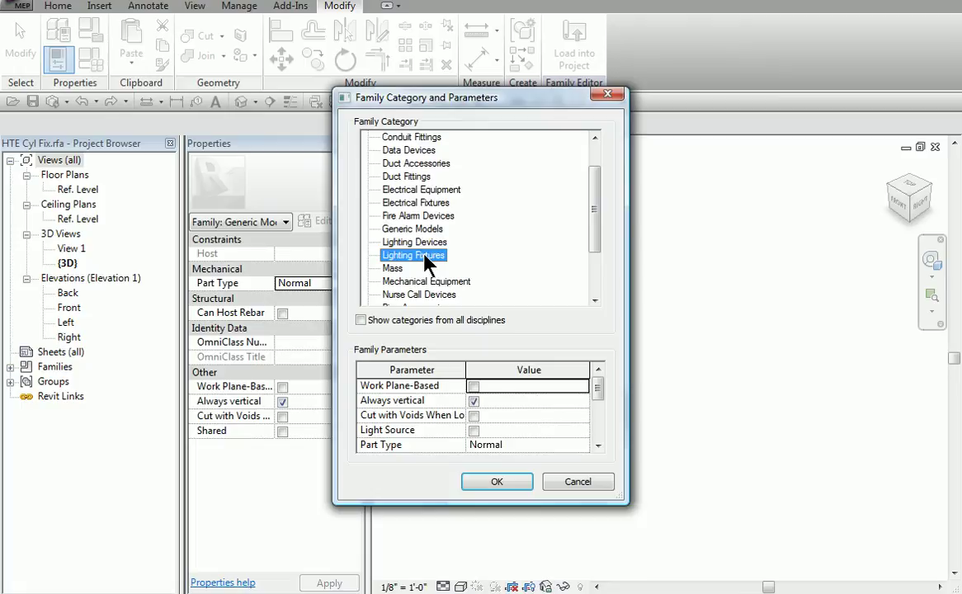
mouse_move(598, 390)
mouse_down()
mouse_move(599, 444)
mouse_move(600, 396)
mouse_up()
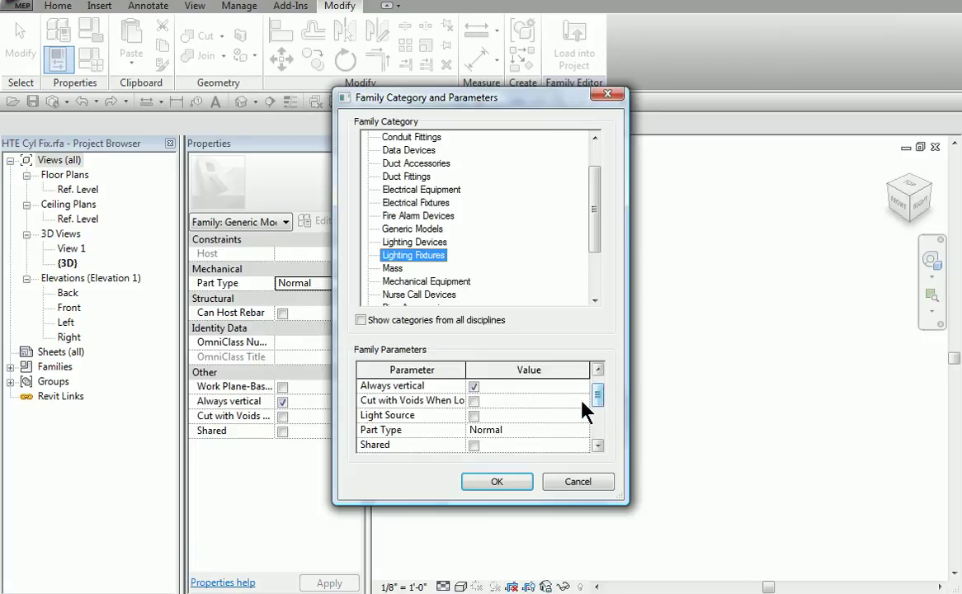
click(473, 415)
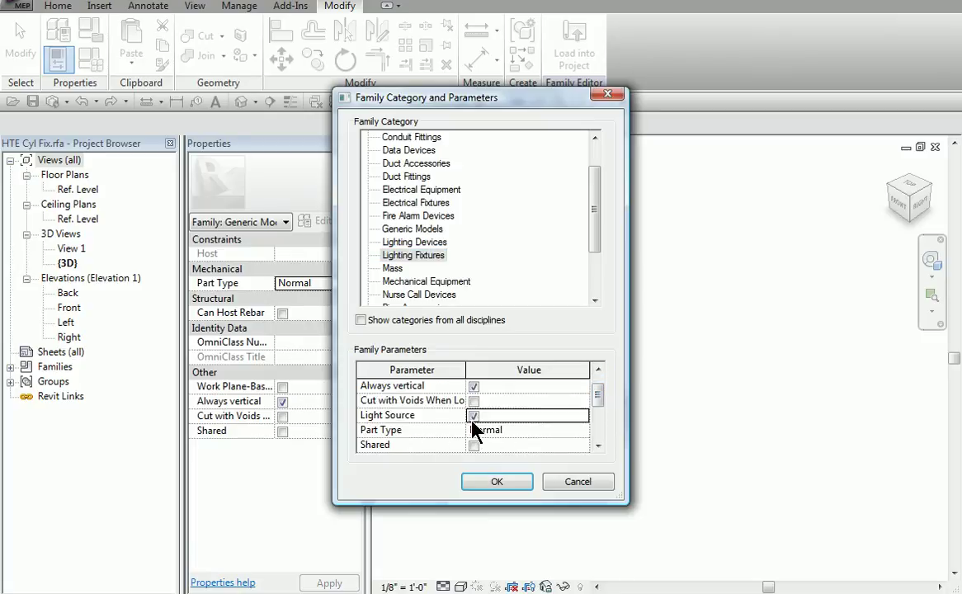
click(496, 483)
In the Front elevation, move the light source up from the reference level to just below the fixture body.
middle_drag(624, 502, 651, 309)
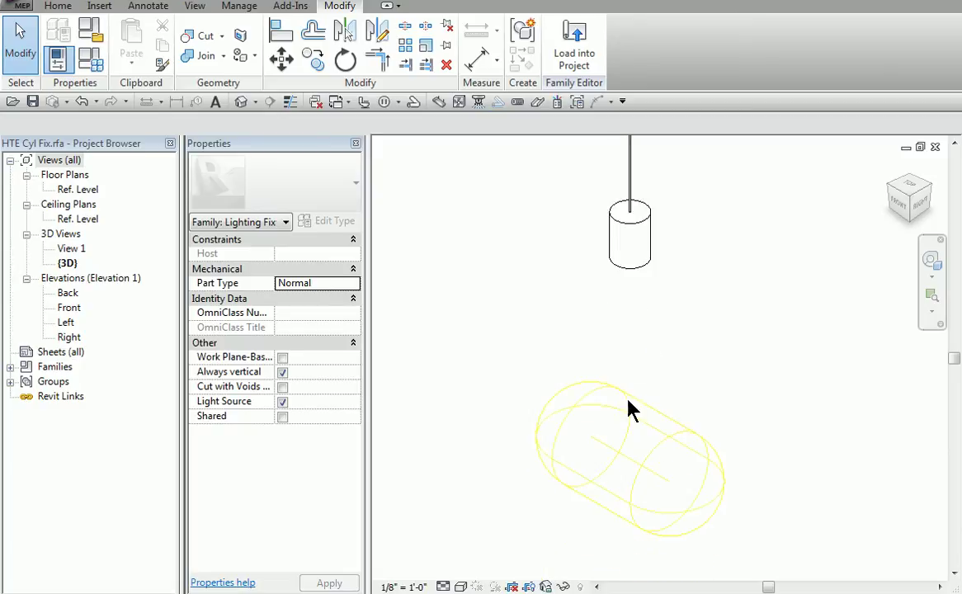
click(641, 475)
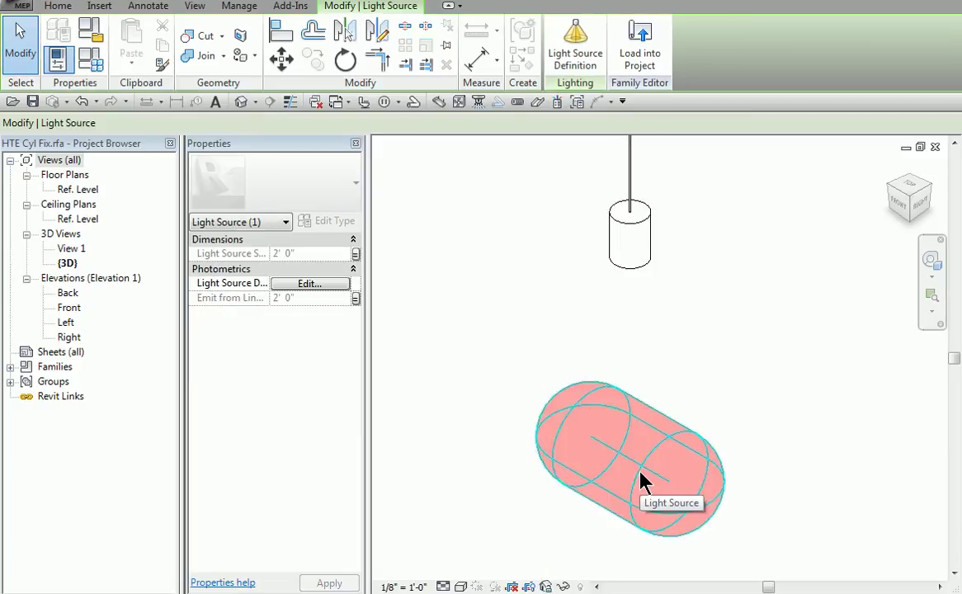
double_click(74, 311)
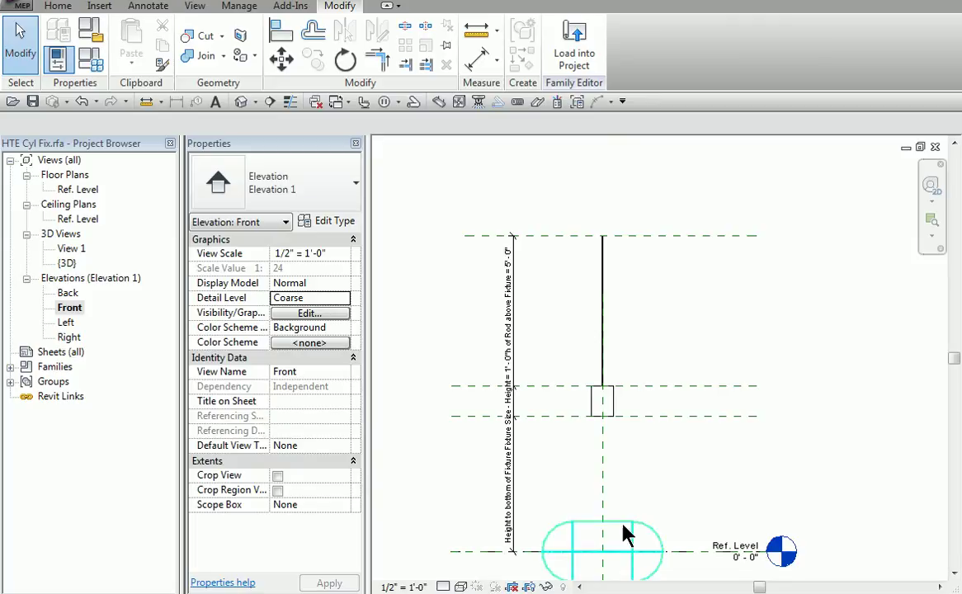
drag(627, 534, 635, 444)
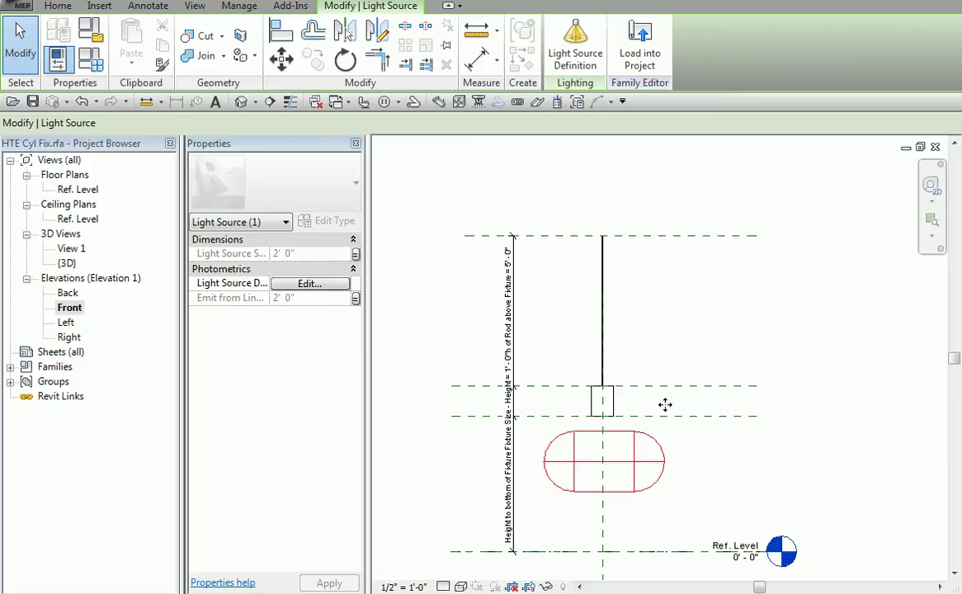
Set the light source to emit from a point with spherical distribution, keeping its symbol size associated with Light Source Symbol Size.
click(569, 66)
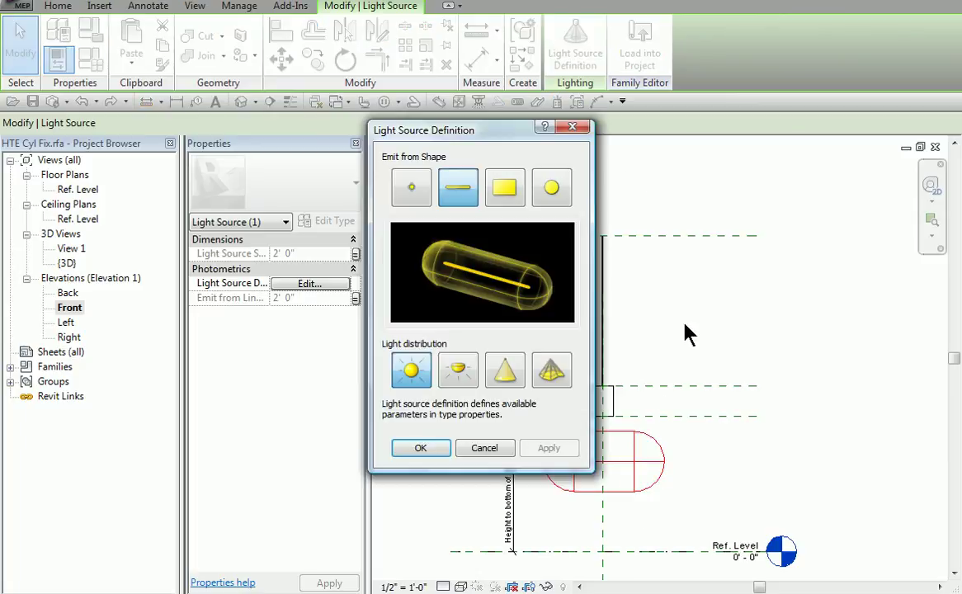
click(417, 194)
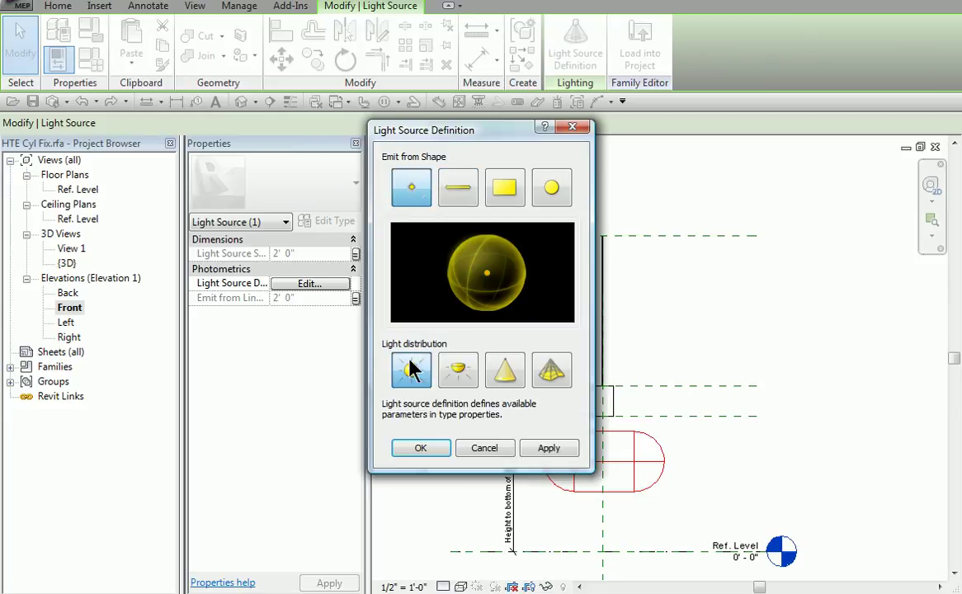
click(421, 450)
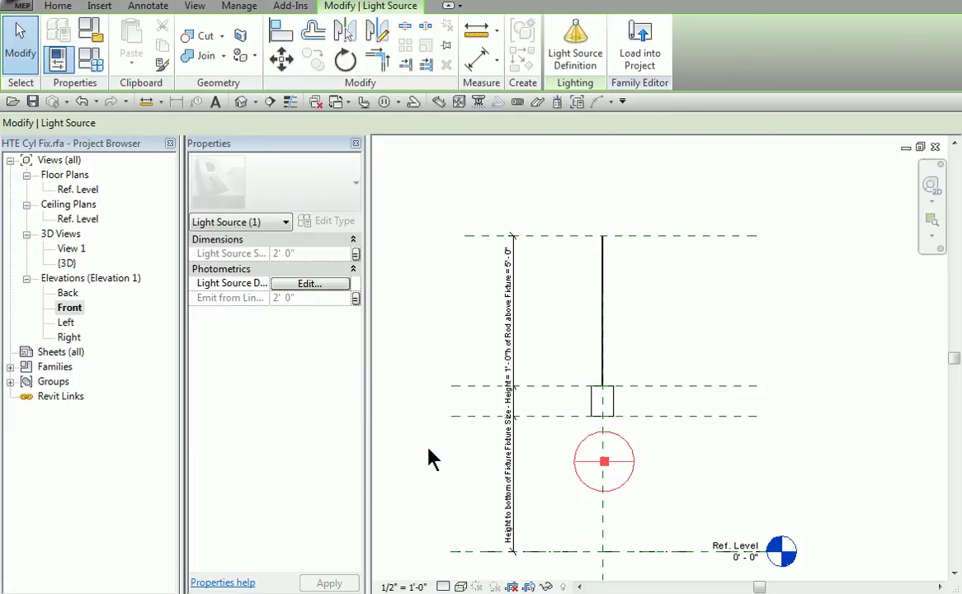
click(355, 255)
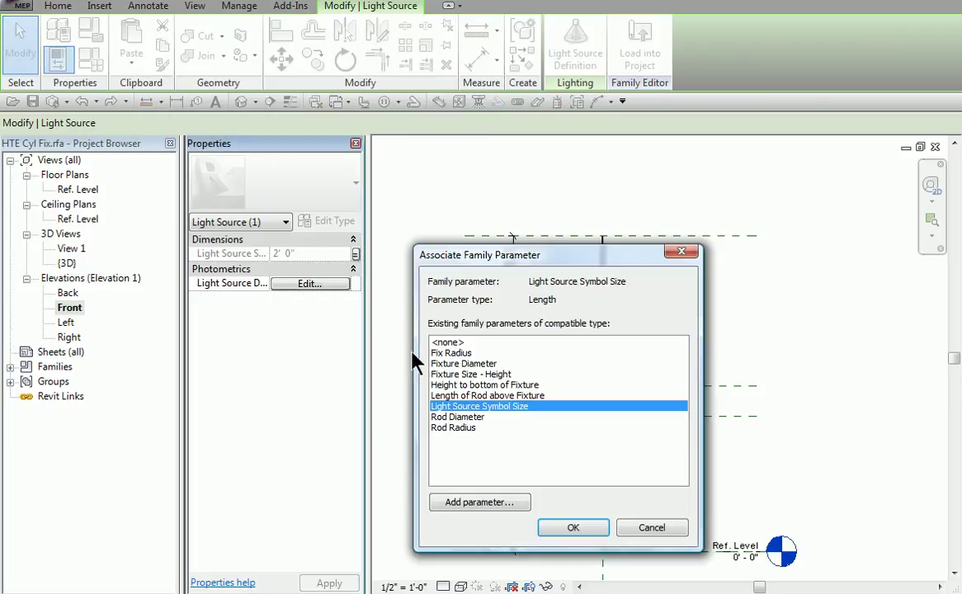
click(573, 529)
click(466, 441)
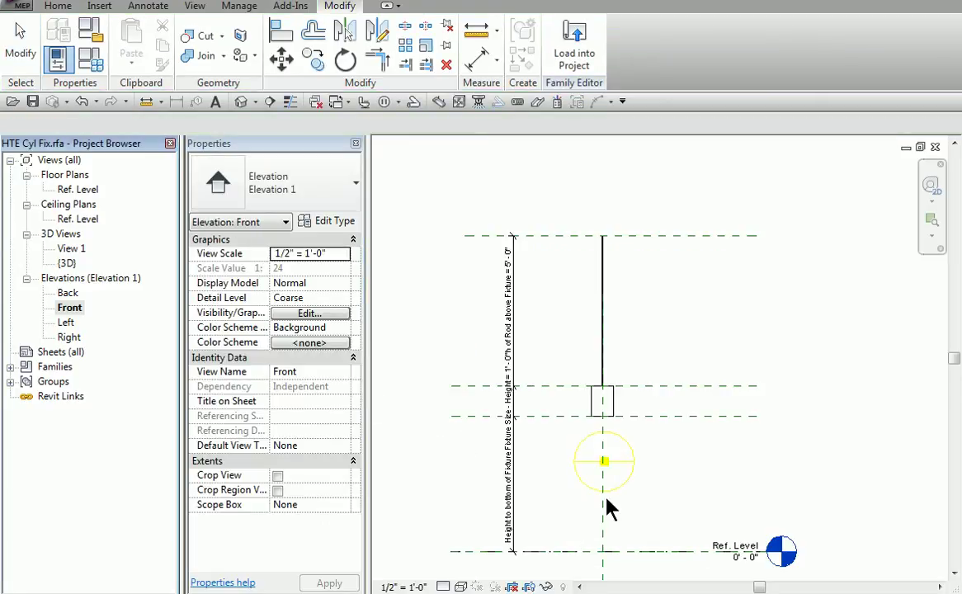
Move the light source up to the fixture body, then align and lock its centre to the reference plane at the fixture's bottom.
scroll(623, 472, up, 3)
click(615, 467)
drag(613, 454, 610, 391)
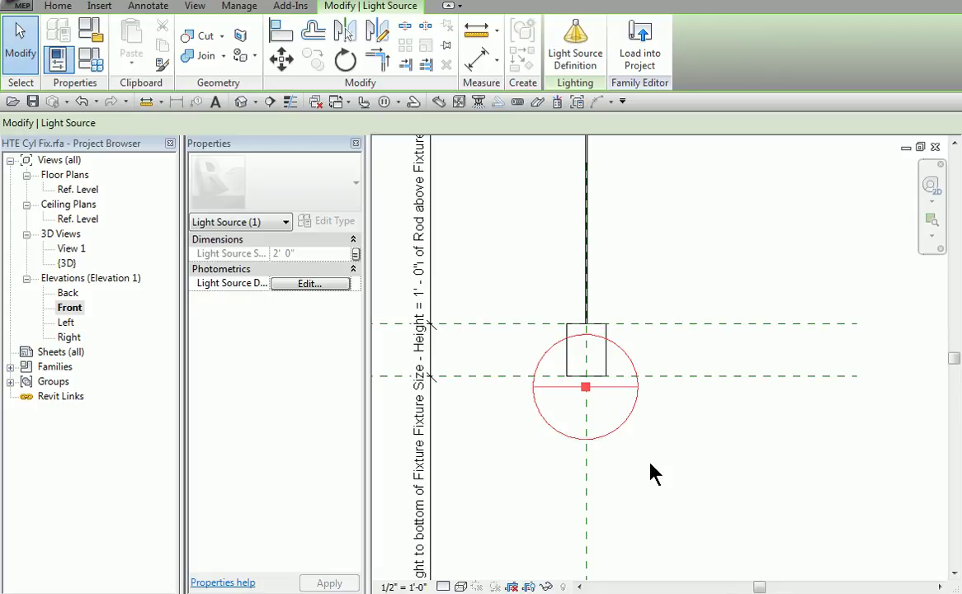
key(a)
key(l)
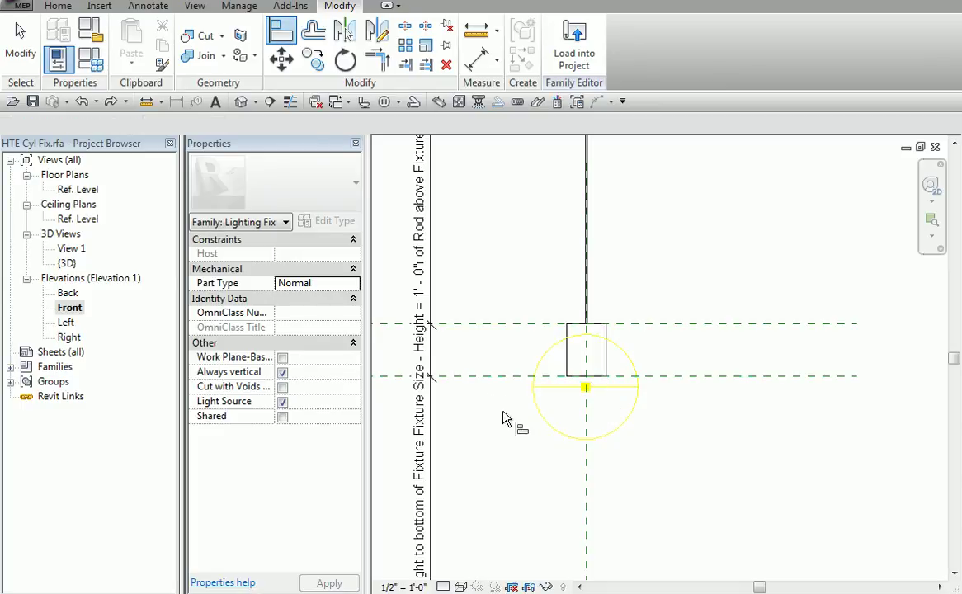
click(582, 391)
click(640, 353)
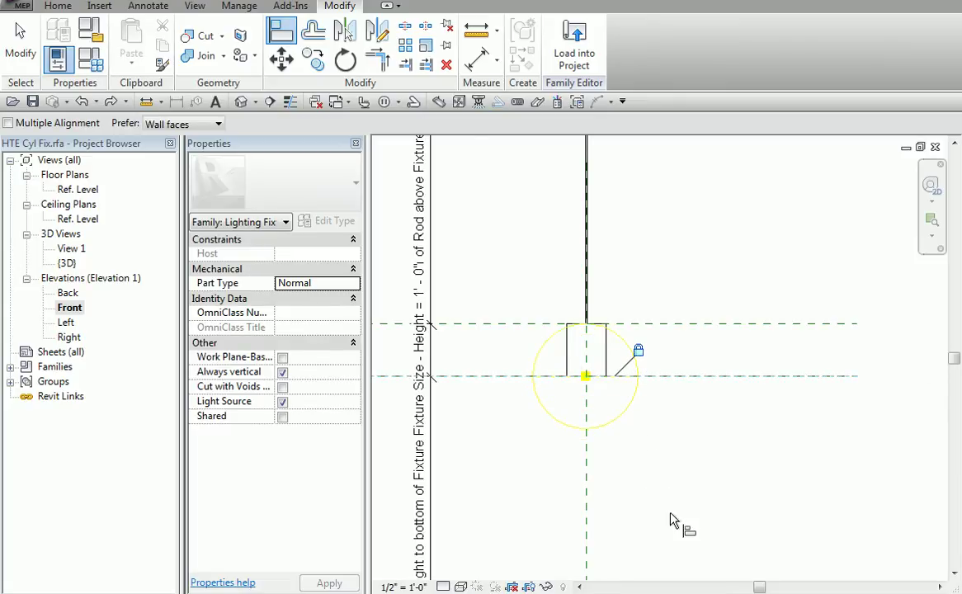
key(Escape)
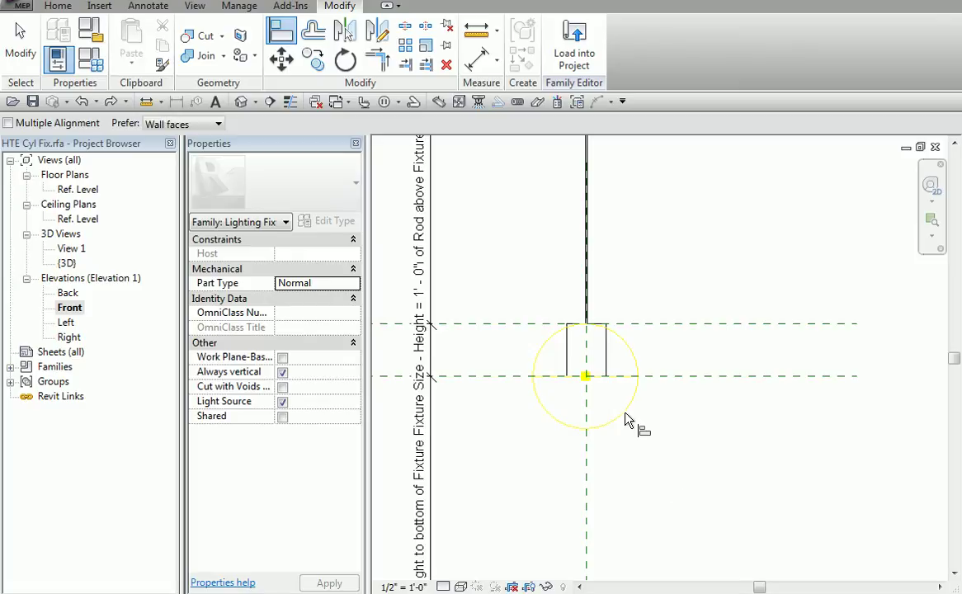
key(Escape)
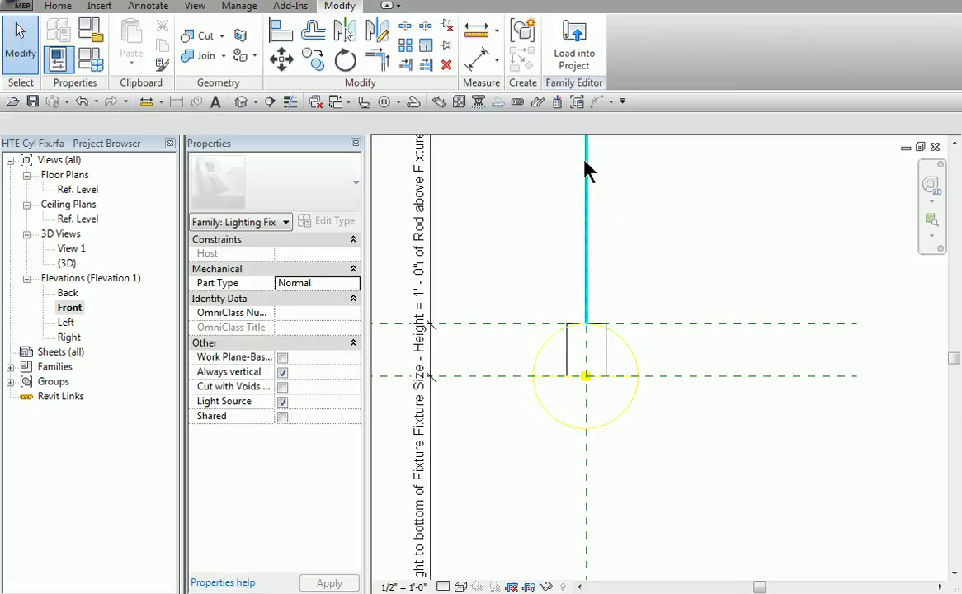
Load the updated family into the test plan project, overwriting the existing version, and open the 1 - Ceiling Mech plan.
click(577, 68)
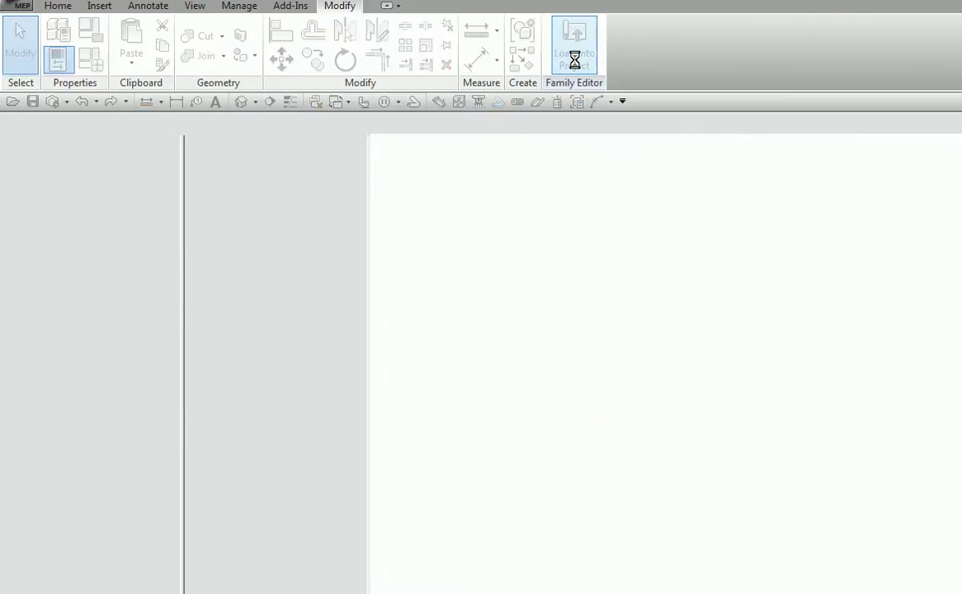
click(521, 254)
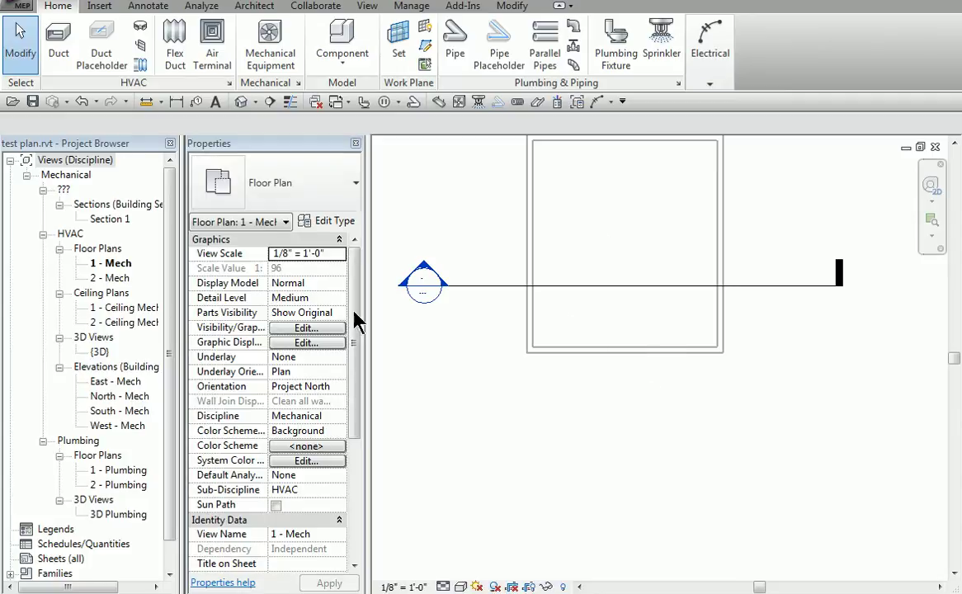
click(165, 256)
drag(169, 290, 175, 214)
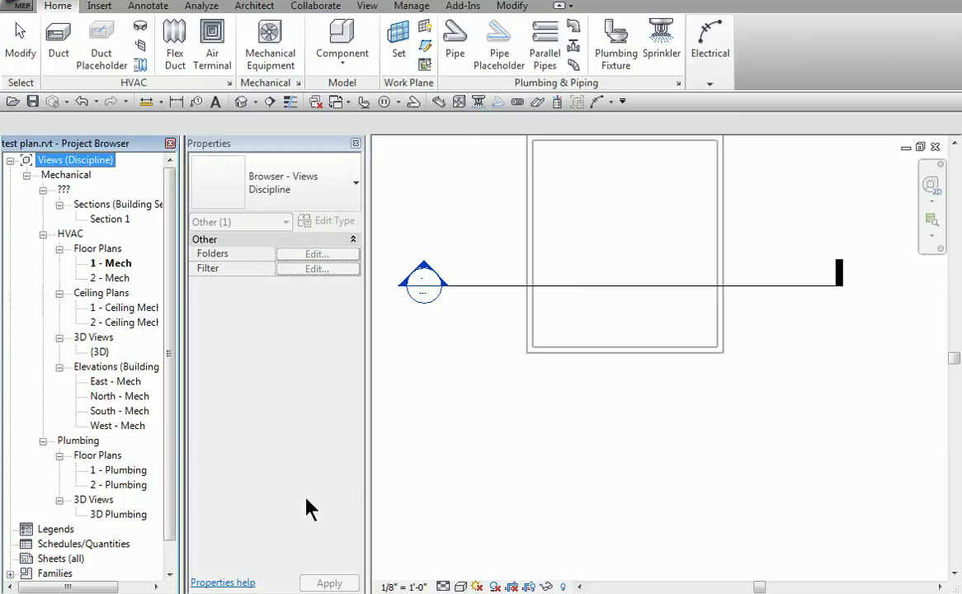
click(126, 309)
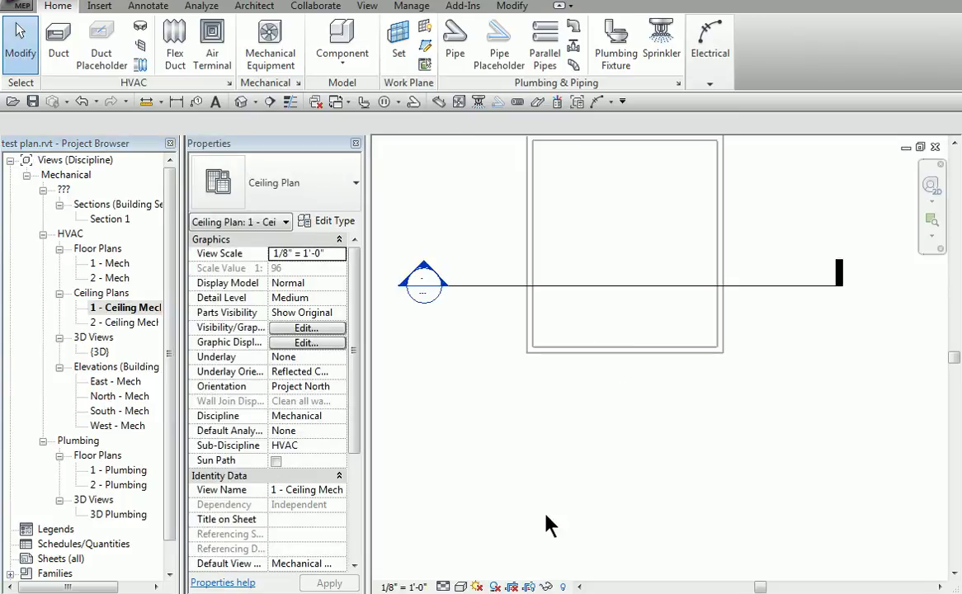
Reveal hidden elements in the ceiling plan and inspect the hidden fixture's category and properties.
click(563, 587)
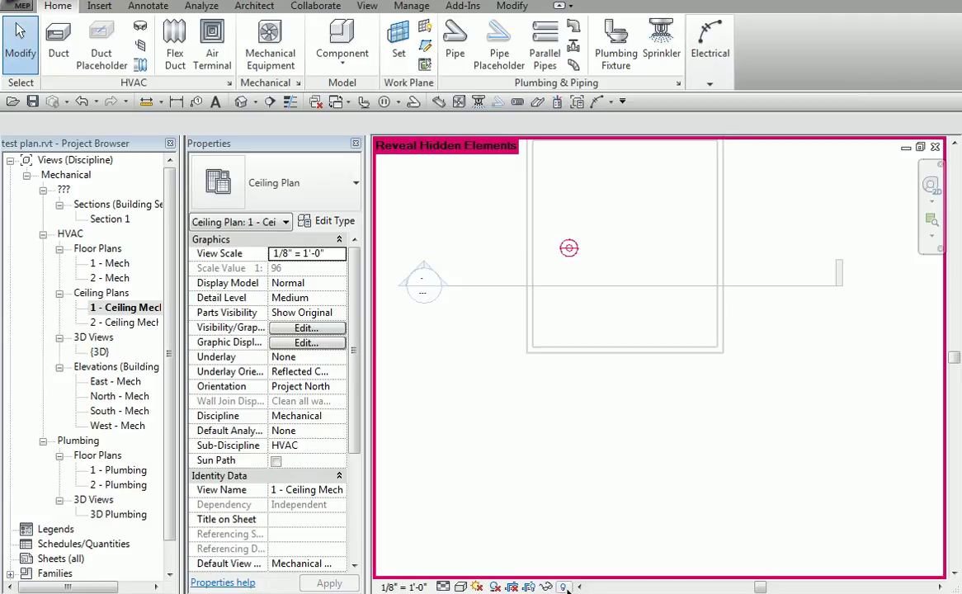
click(570, 247)
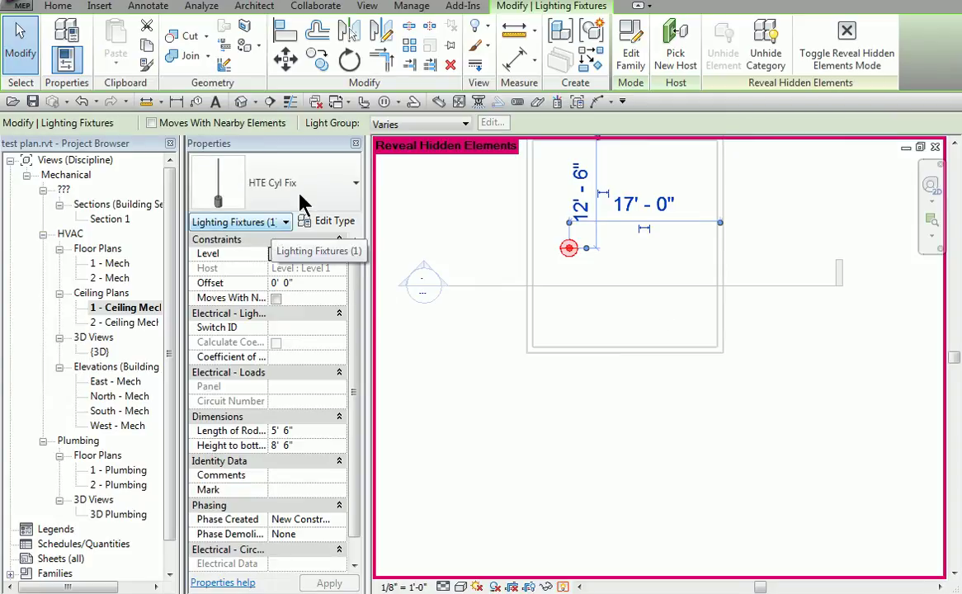
click(565, 461)
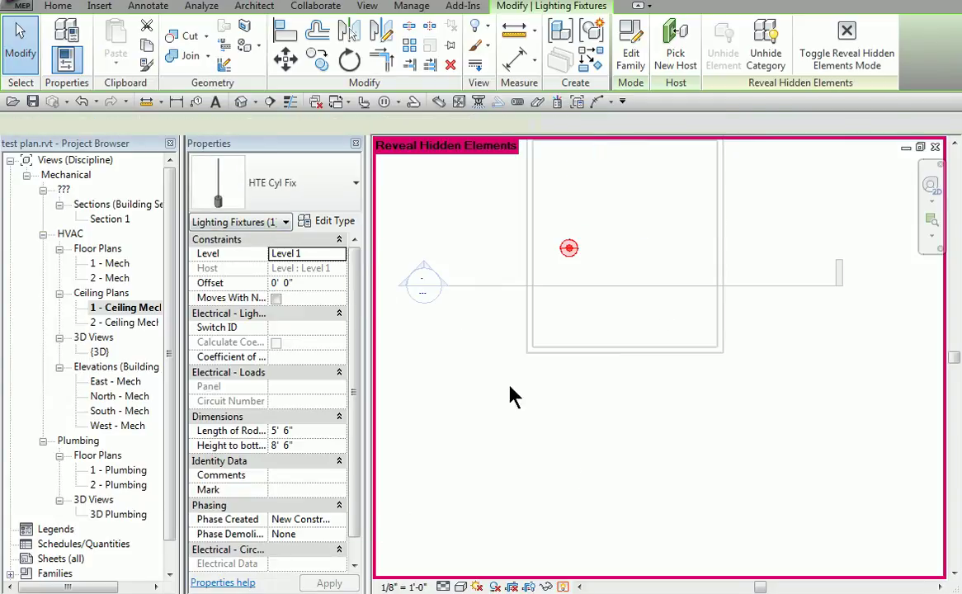
Open the section view from its section mark, examine the updated fixture there, and return to the 1 - Mech floor plan.
scroll(430, 269, up, 2)
click(430, 269)
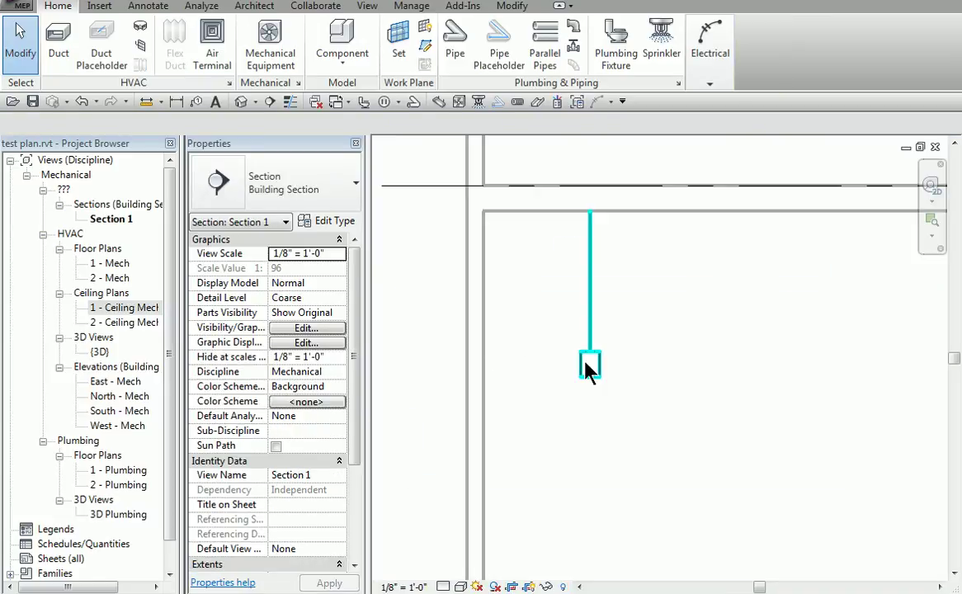
click(588, 367)
click(631, 446)
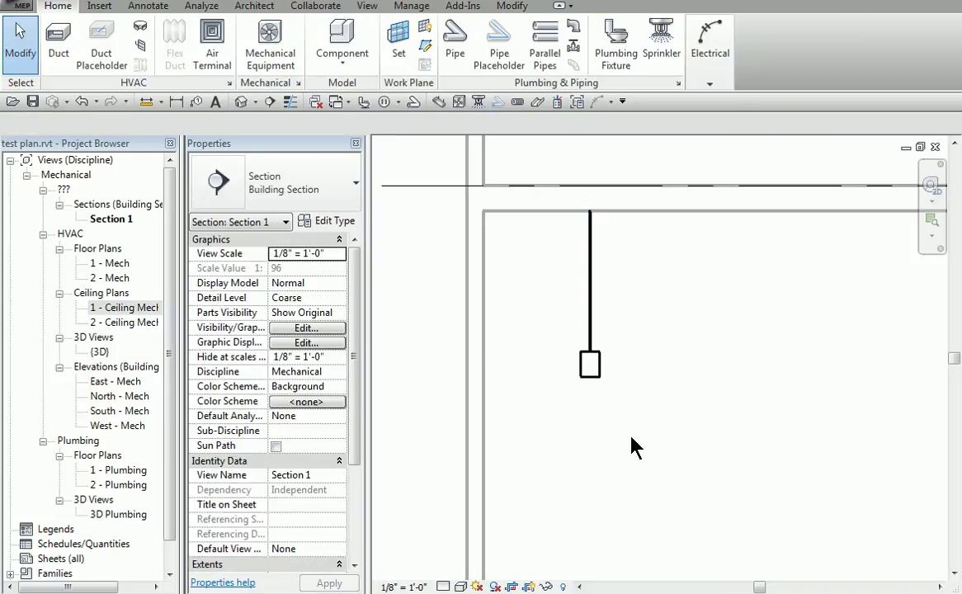
scroll(631, 447, down, 2)
middle_drag(631, 447, 617, 406)
key(ctrl+Tab)
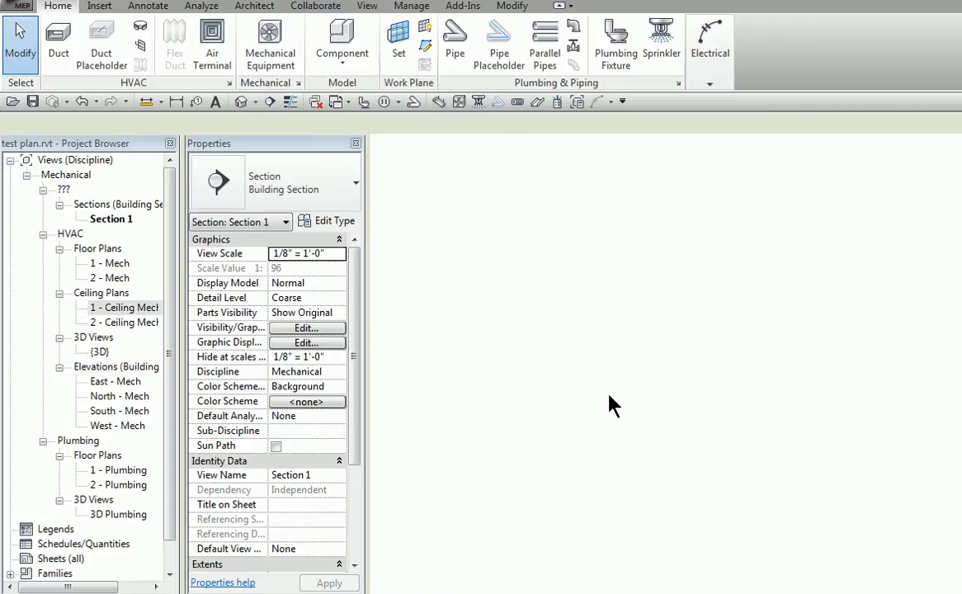
key(ctrl+Tab)
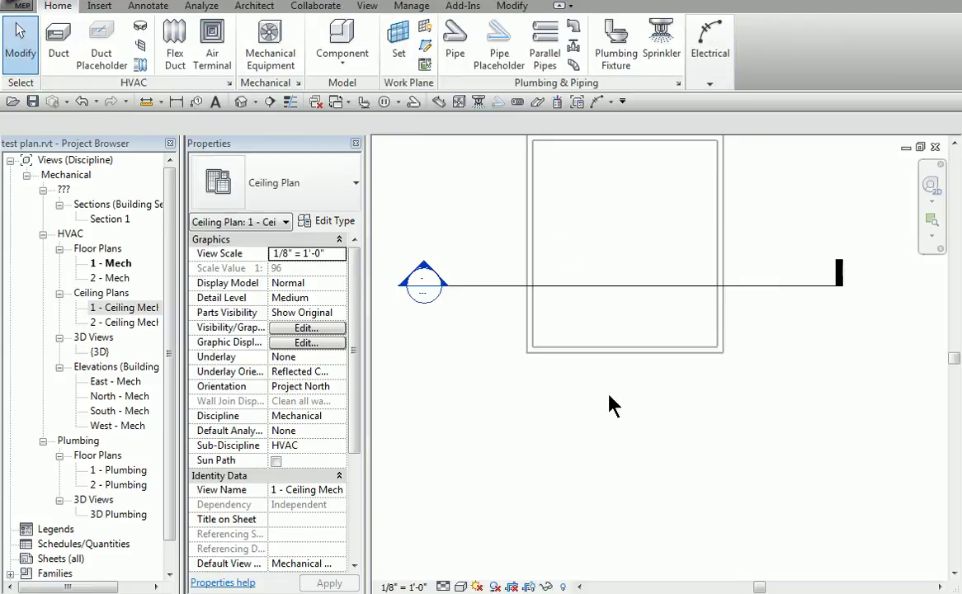
Return to the HTE Cyl Fix family's front elevation and review its electrical, dimension and photometric parameters in Family Types.
key(ctrl+Tab)
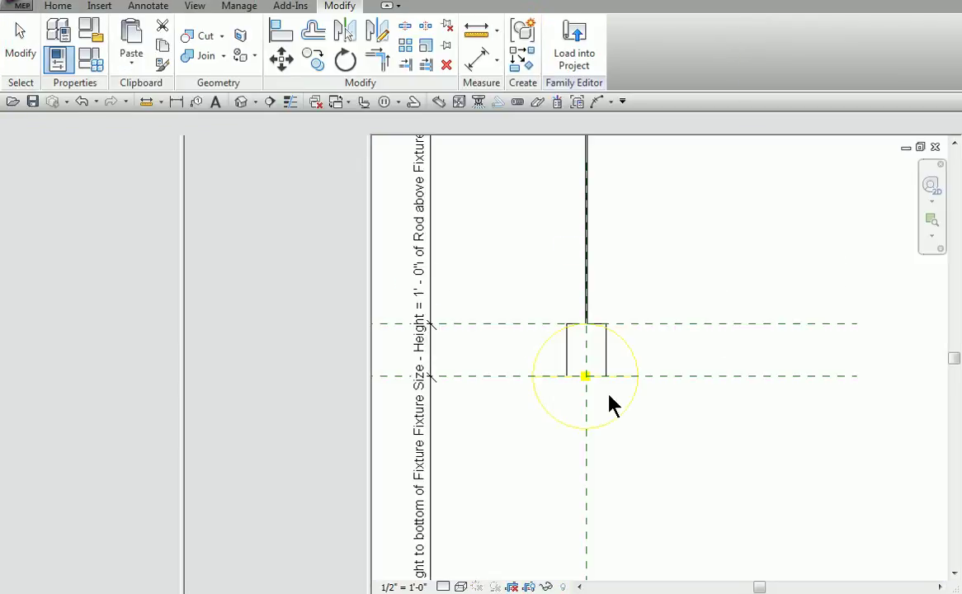
scroll(692, 457, down, 3)
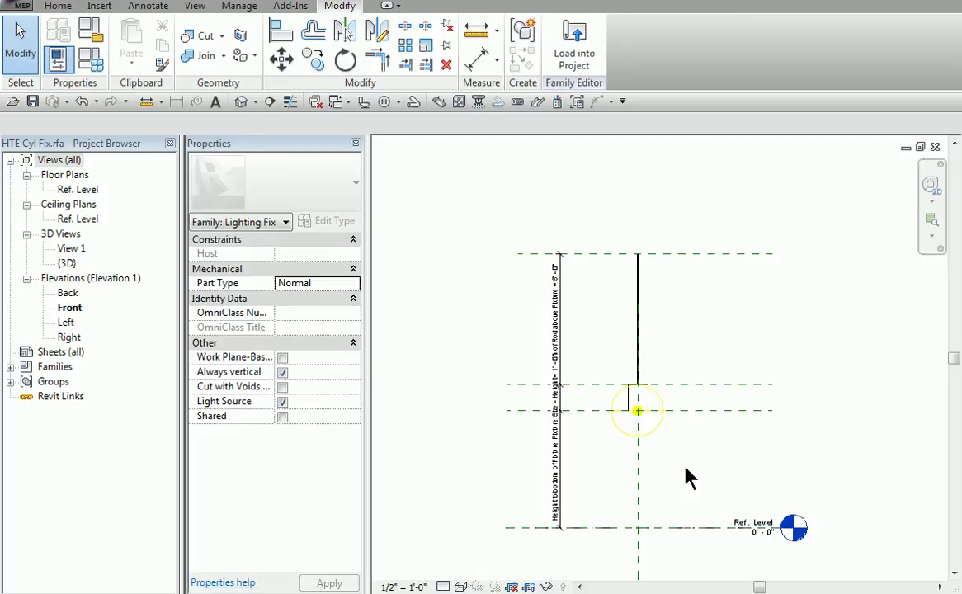
click(557, 483)
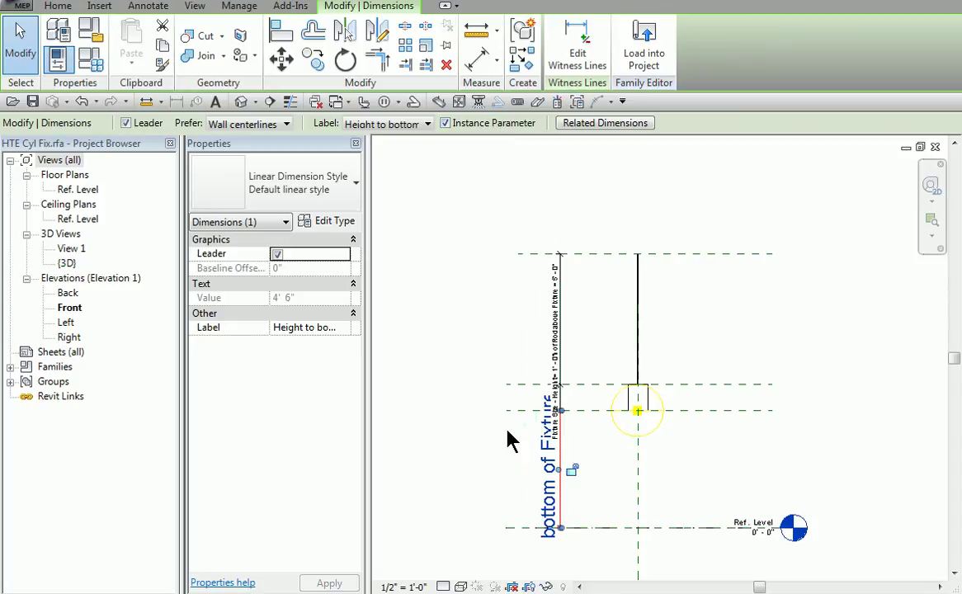
click(91, 57)
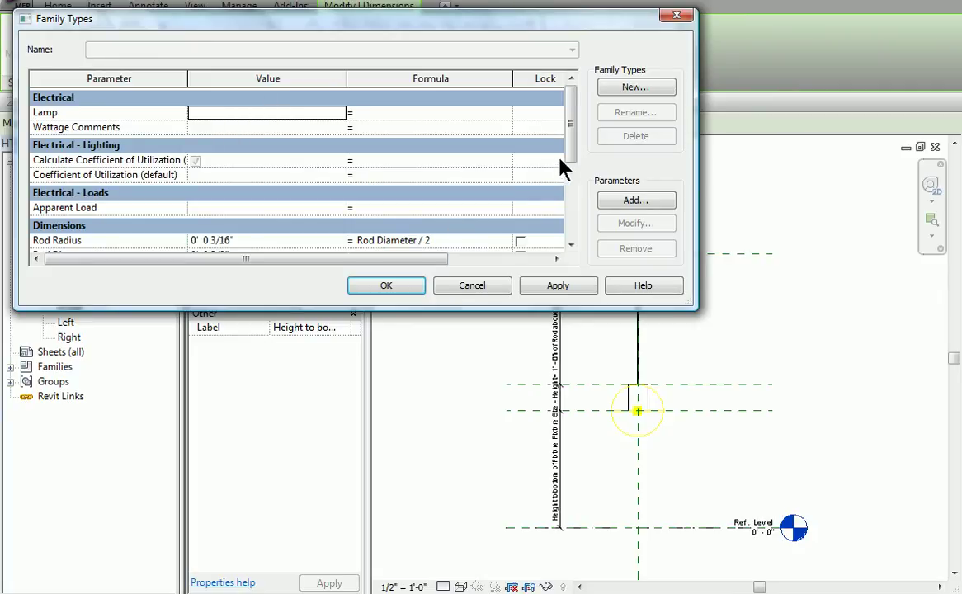
drag(570, 156, 591, 241)
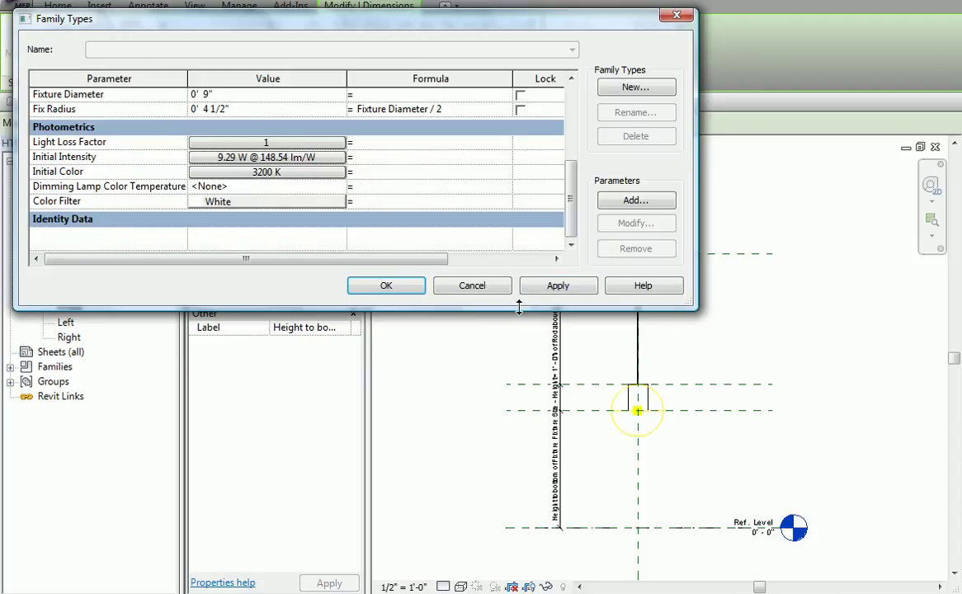
drag(519, 306, 525, 377)
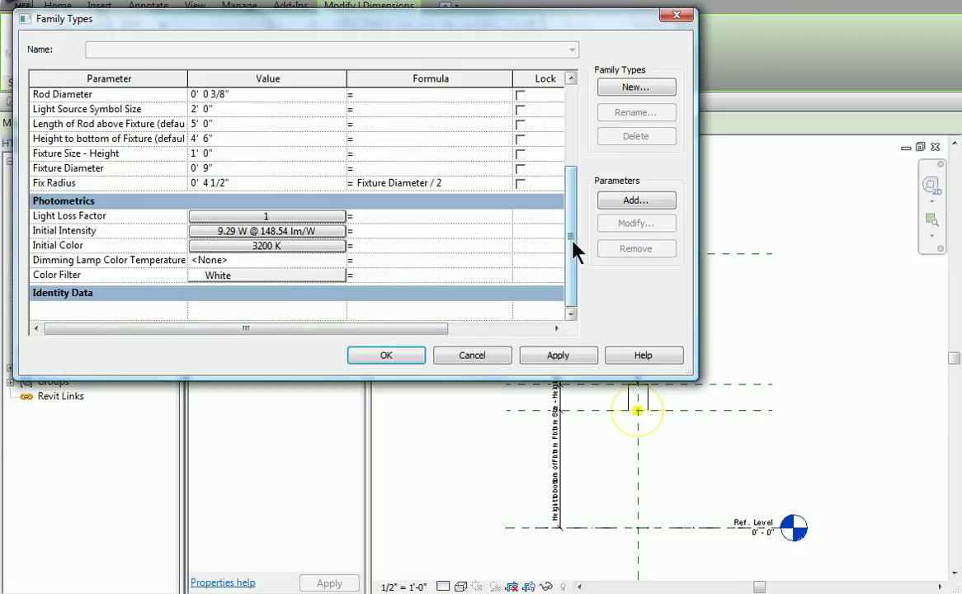
drag(569, 252, 573, 154)
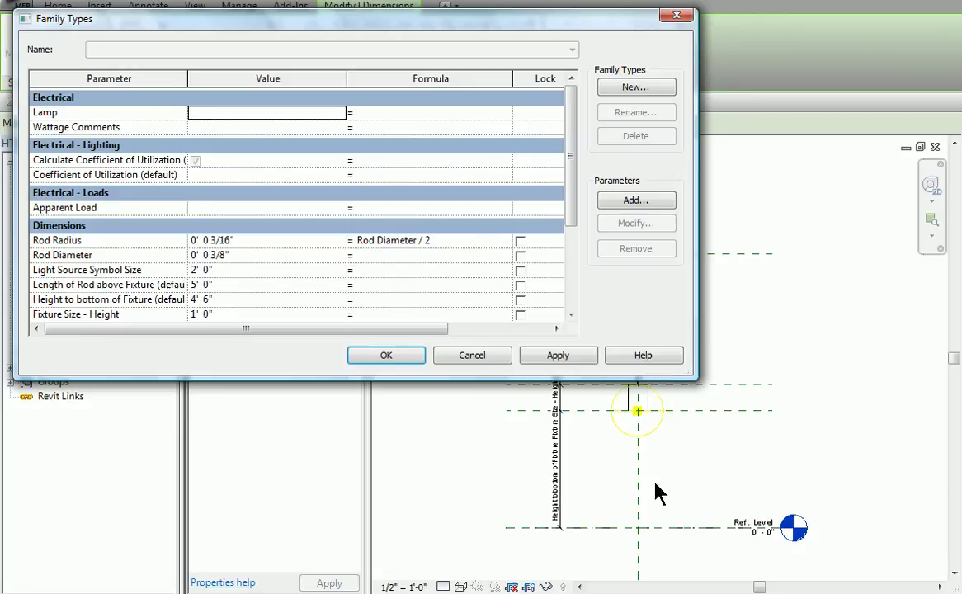
click(406, 356)
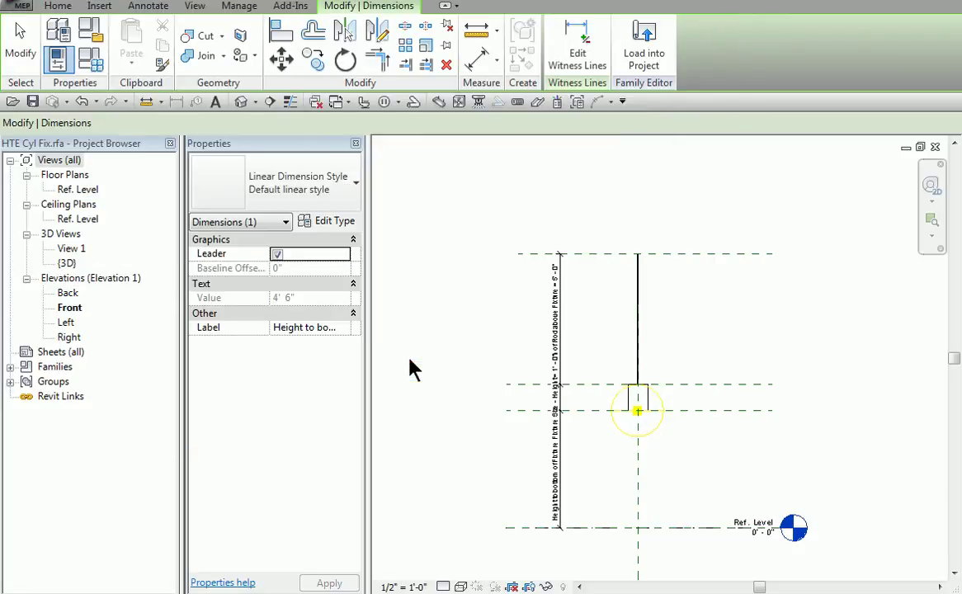
click(682, 450)
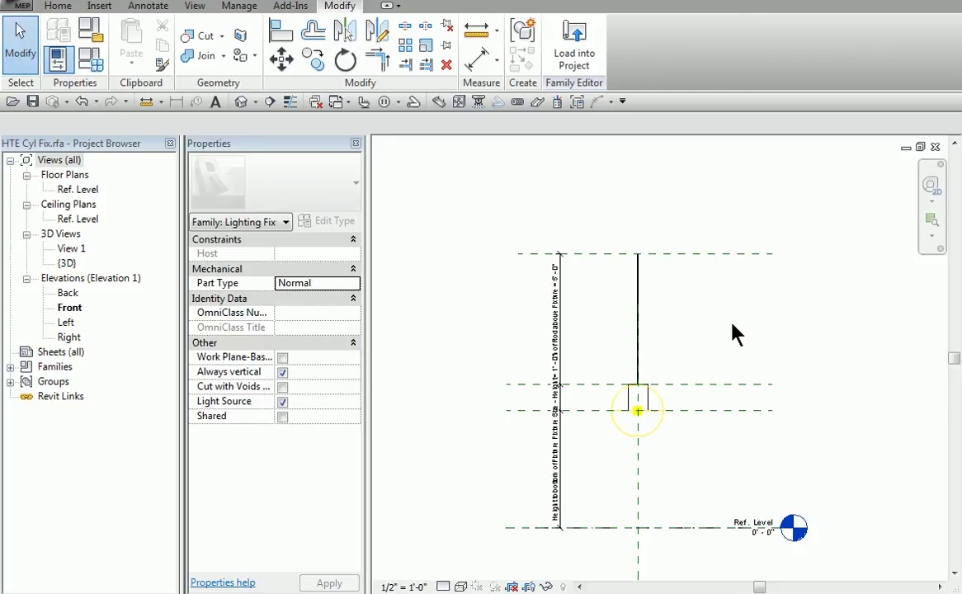
click(93, 59)
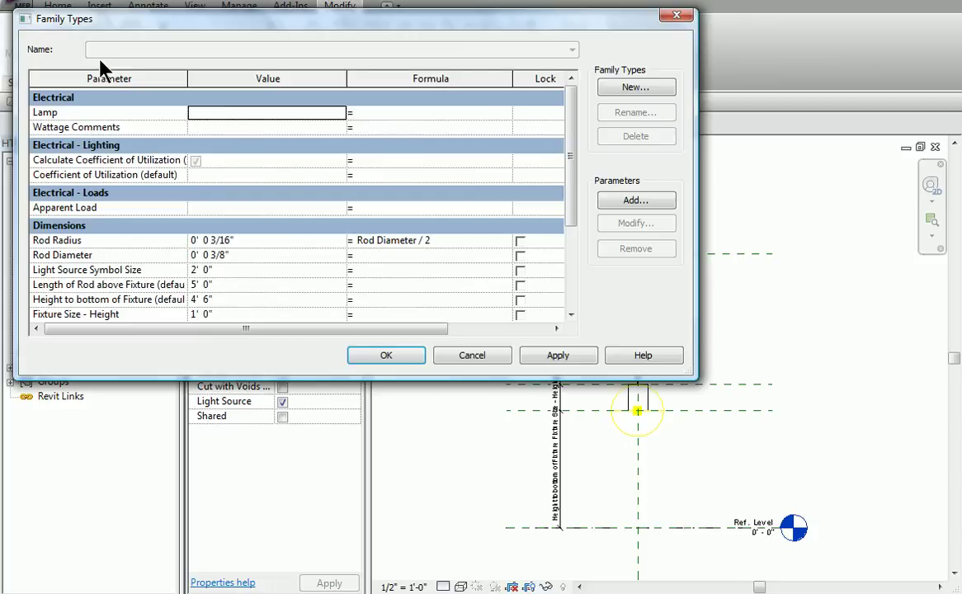
mouse_move(572, 130)
mouse_down()
mouse_move(592, 234)
mouse_move(578, 119)
mouse_up()
click(386, 356)
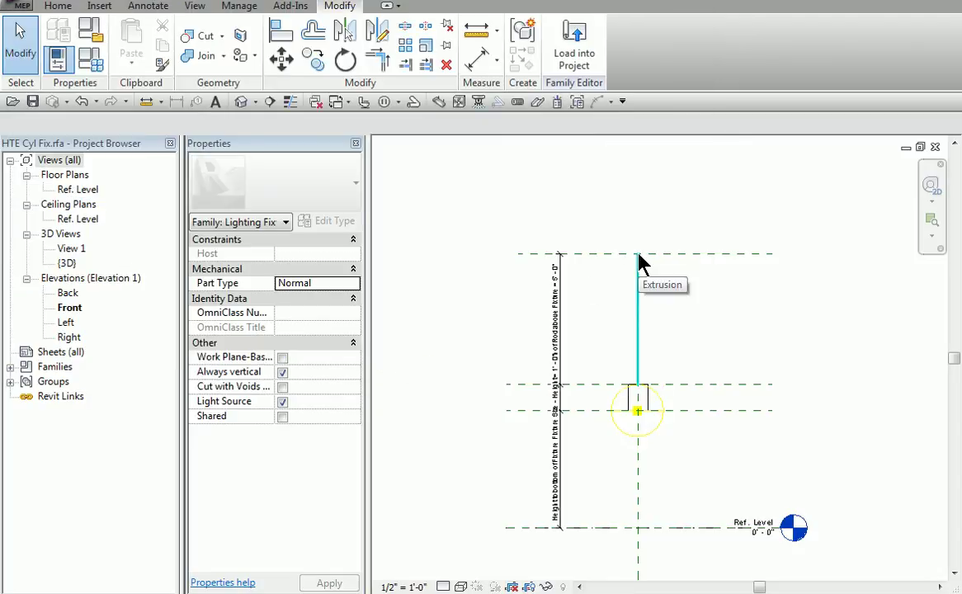
Place an unbalanced-power electrical connector on the top face of the fixture's rod.
click(69, 8)
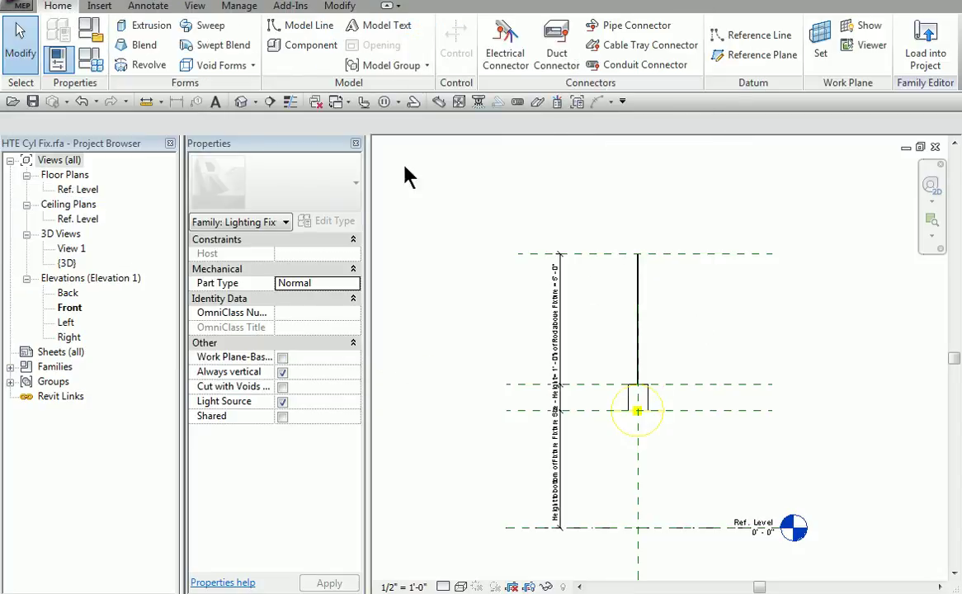
click(510, 38)
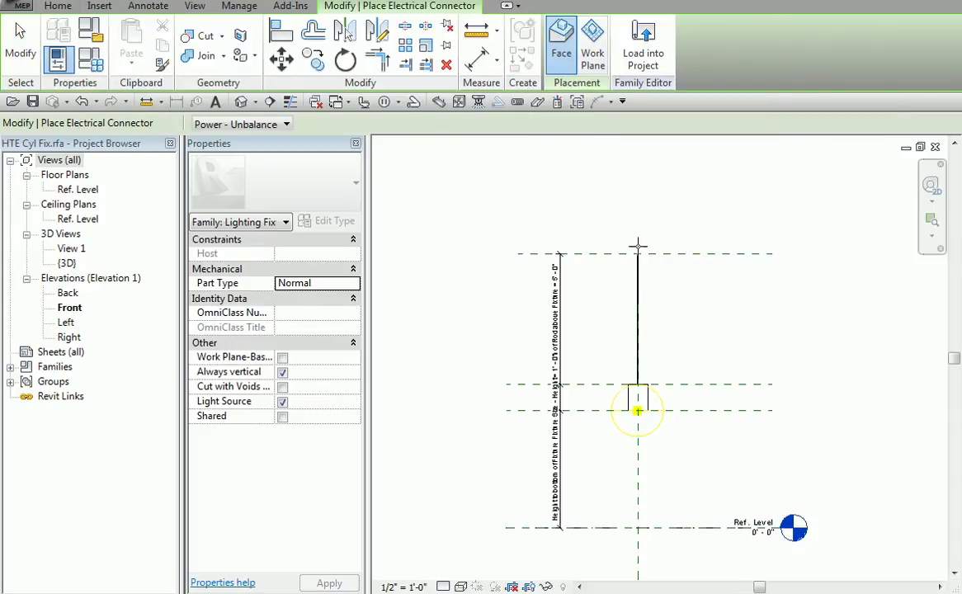
click(637, 256)
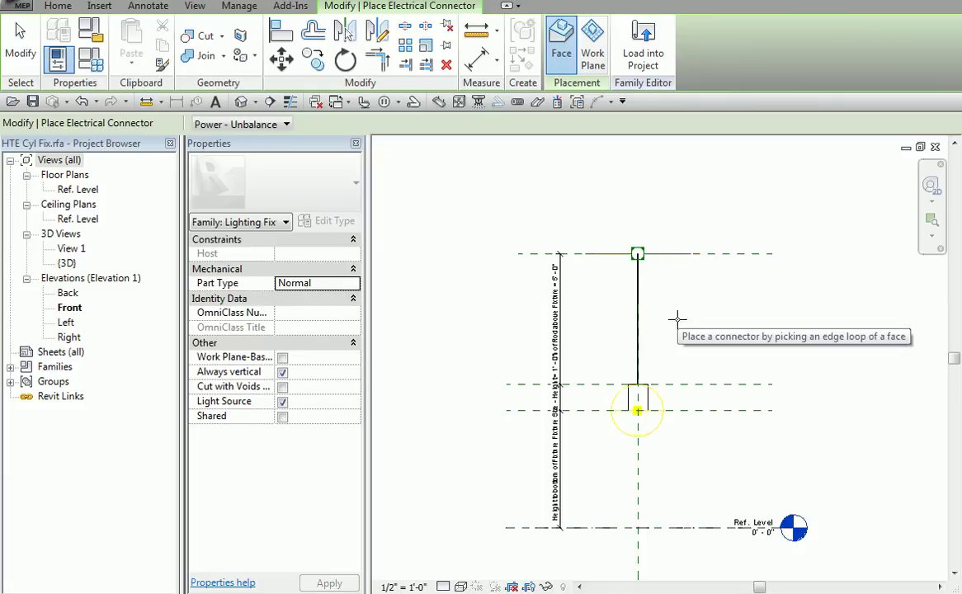
key(Escape)
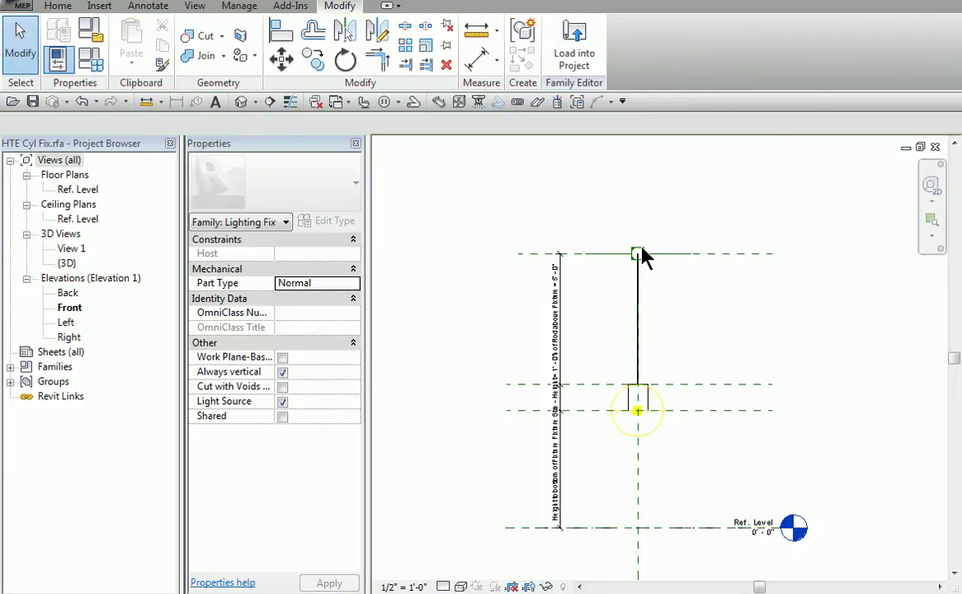
Inspect the electrical load properties of the connector atop the rod, and view the fixture in the default 3D view.
click(638, 254)
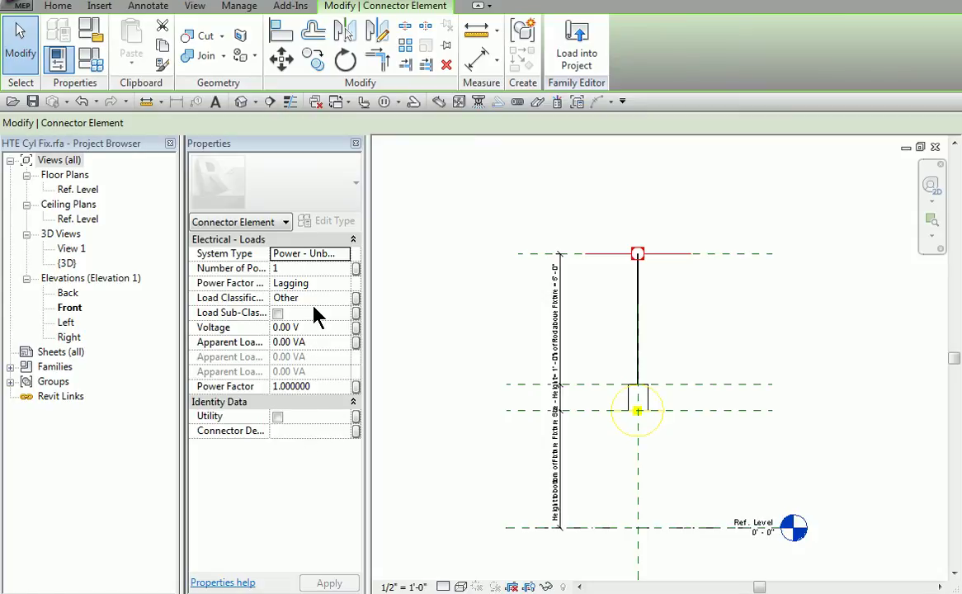
click(660, 231)
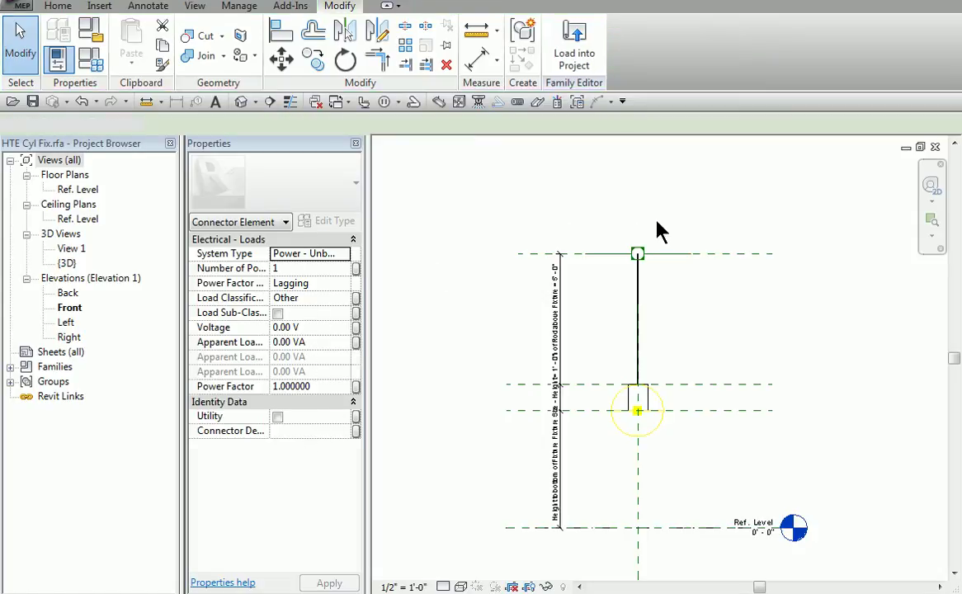
click(242, 101)
scroll(675, 394, down, 3)
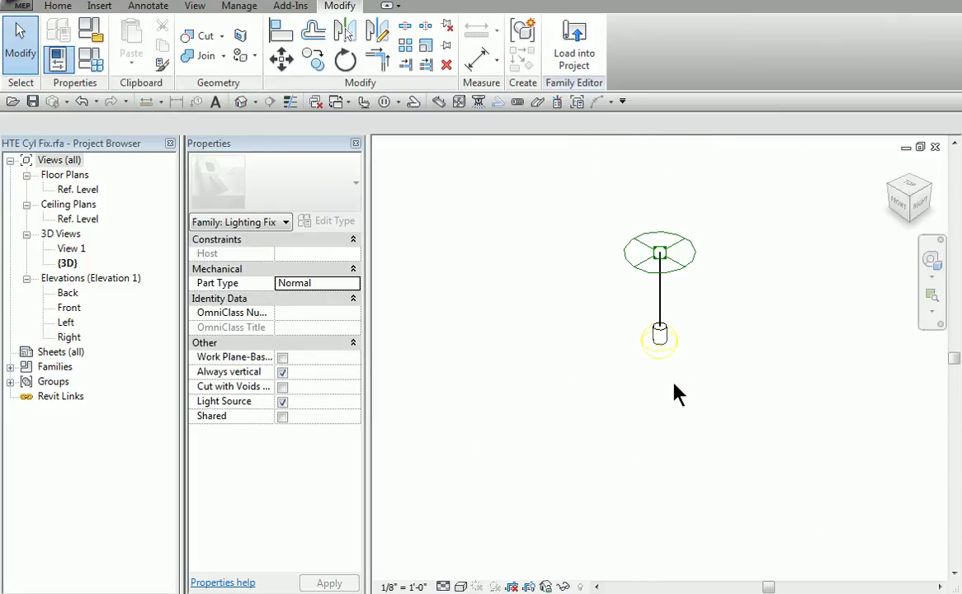
middle_drag(678, 393, 623, 411)
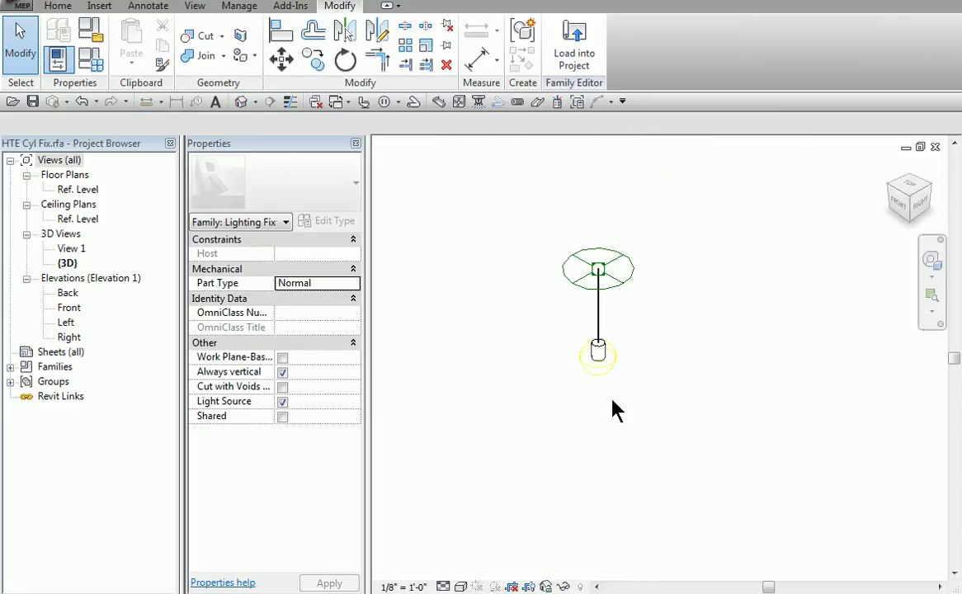